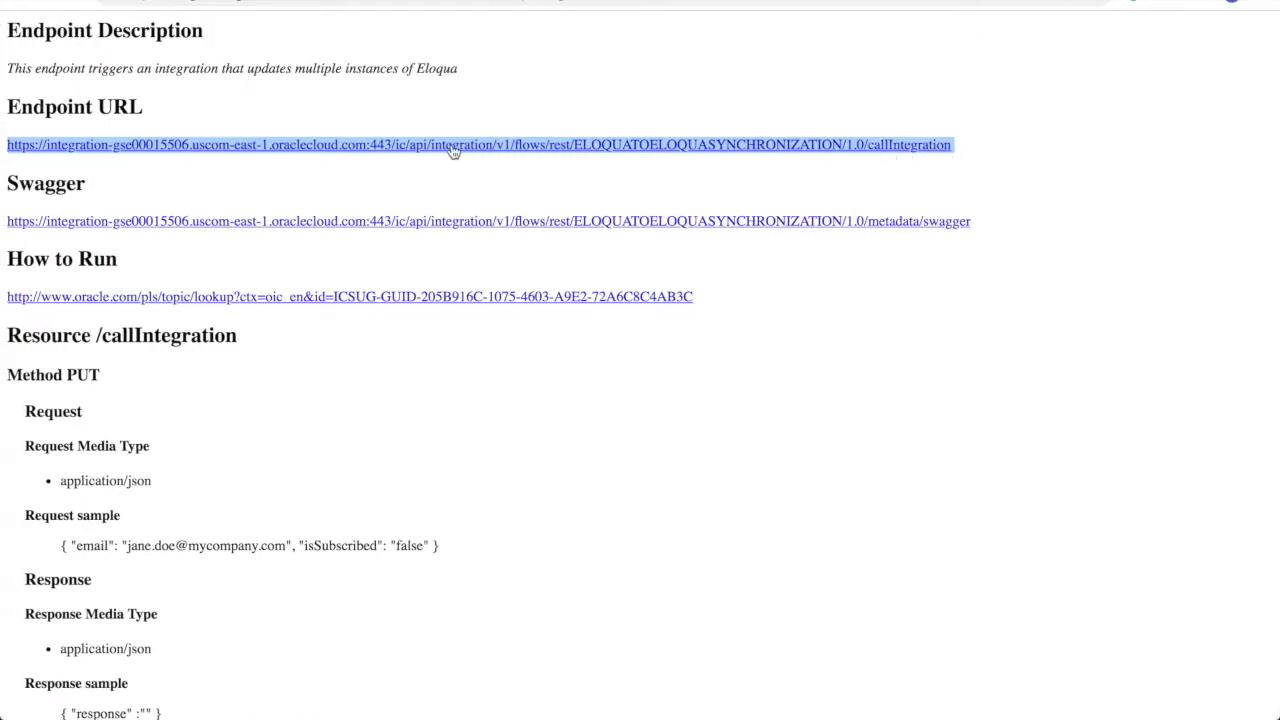
# - Send the PUT request with isSubscribed "false" to callIntegration and confirm the 200 OK response
pyautogui.click(594, 400)
pyautogui.moveTo(453, 543); pyautogui.dragTo(80, 546)
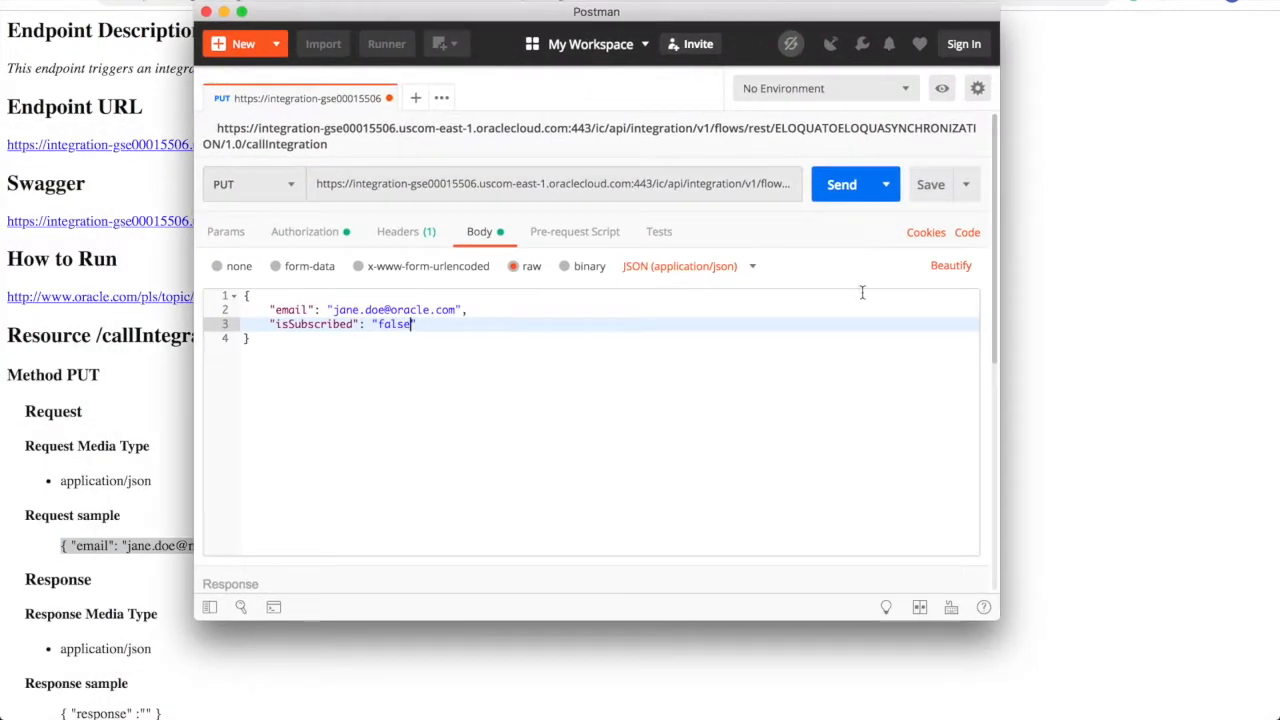
pyautogui.click(880, 343)
pyautogui.click(846, 187)
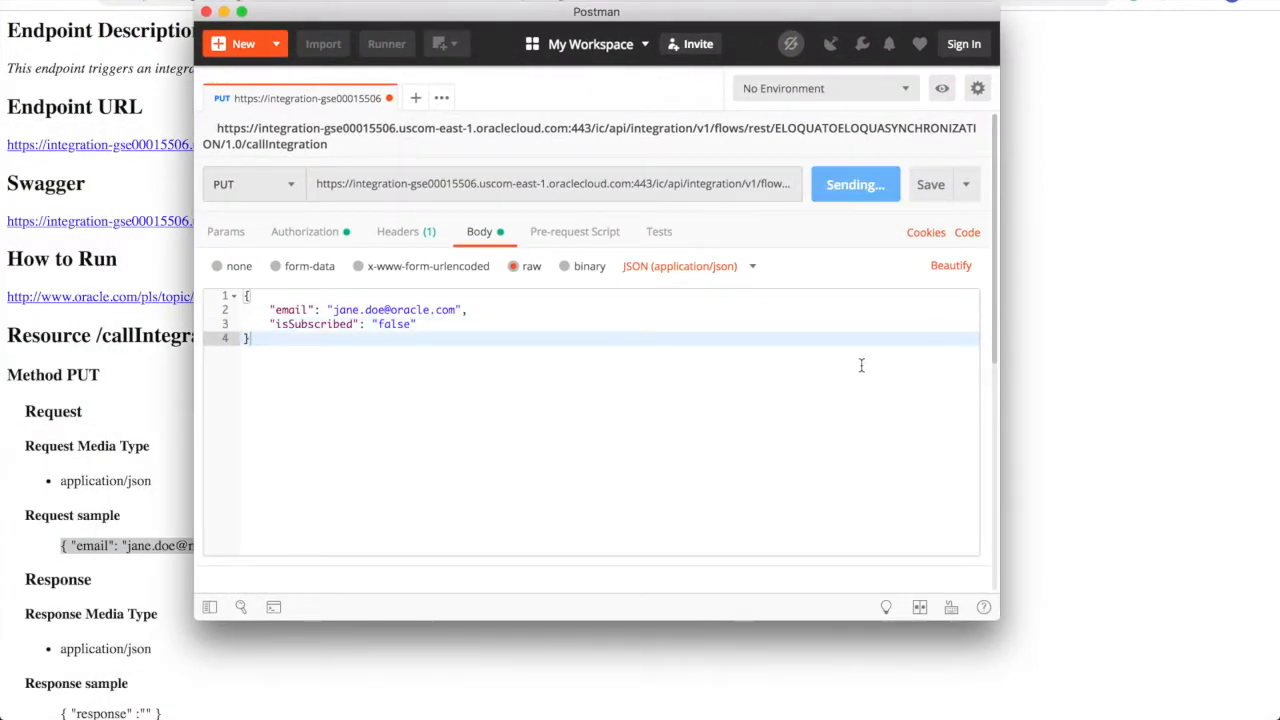
pyautogui.scroll(-4, 861, 365)
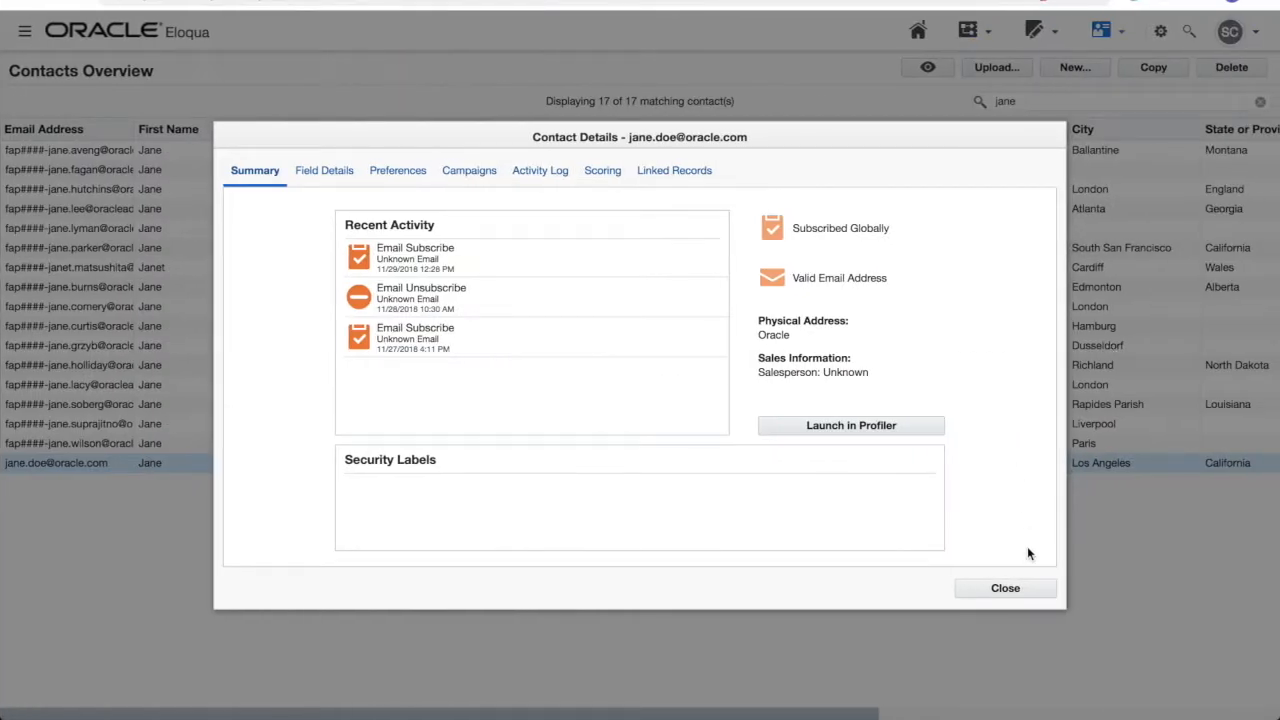
# - Open the contact's details in each Eloqua instance and confirm Unsubscribed Globally
pyautogui.click(1025, 588)
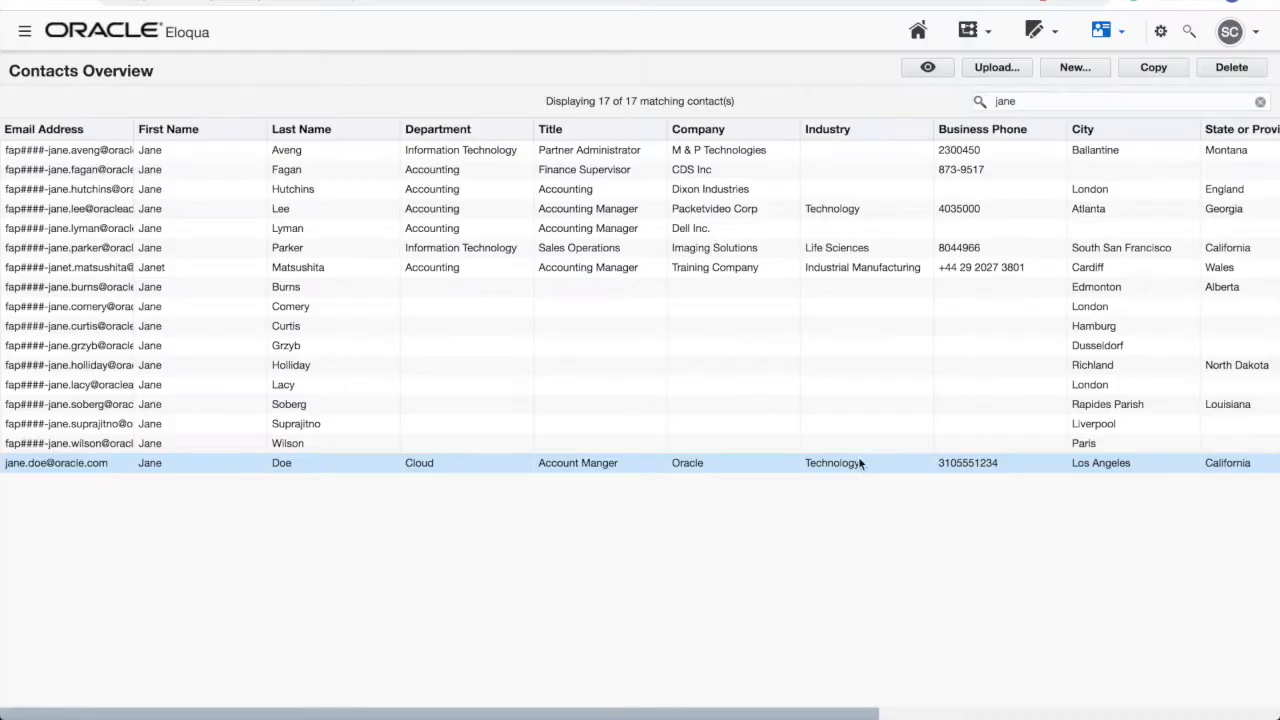
pyautogui.doubleClick(723, 464)
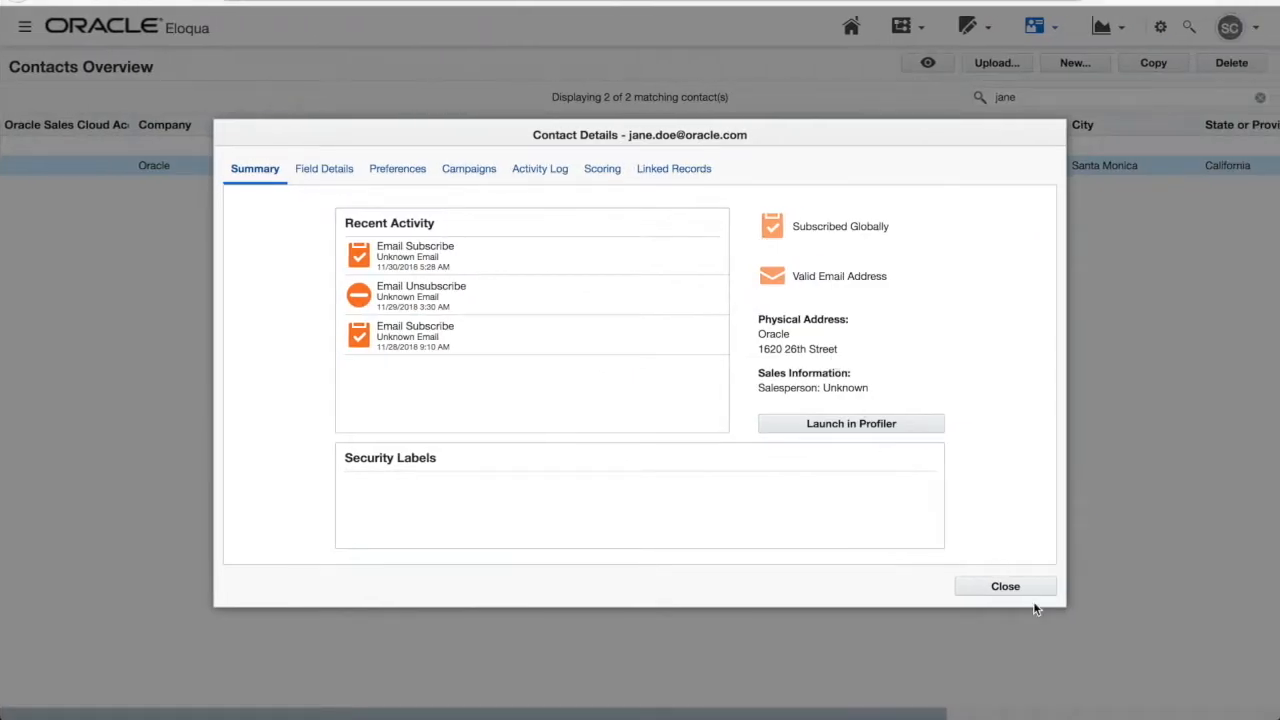
pyautogui.click(1005, 588)
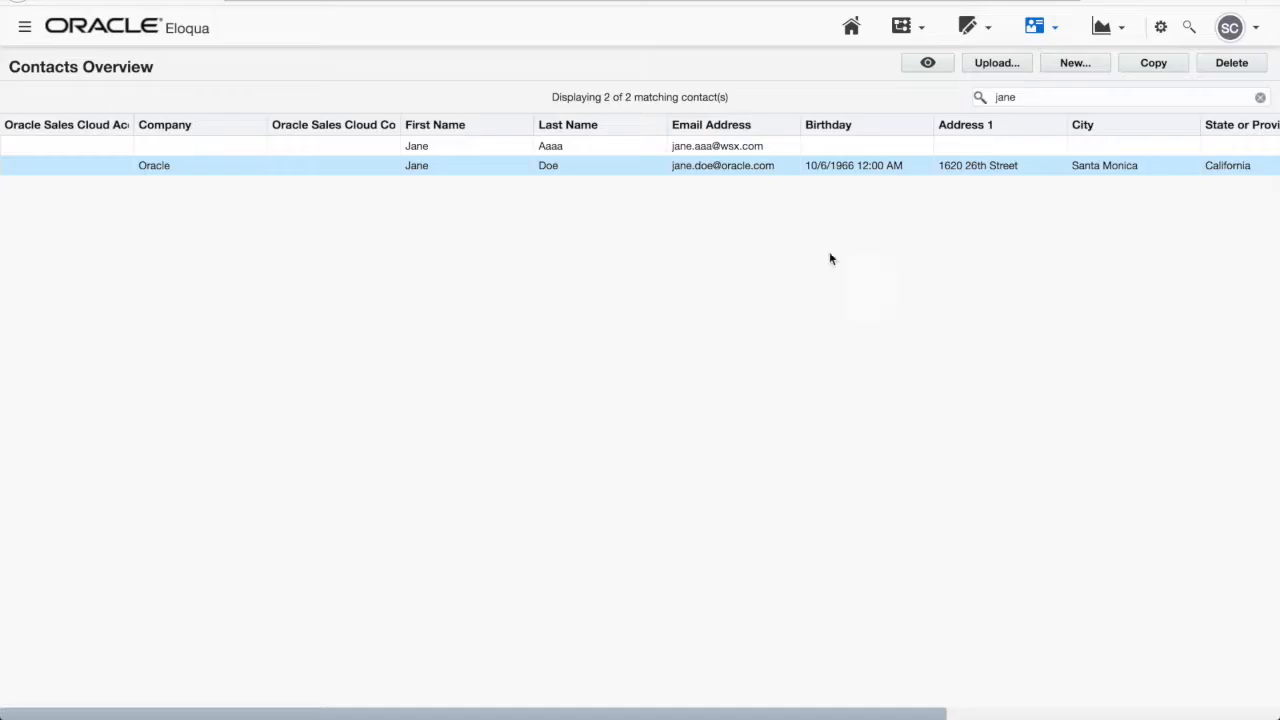
pyautogui.doubleClick(688, 168)
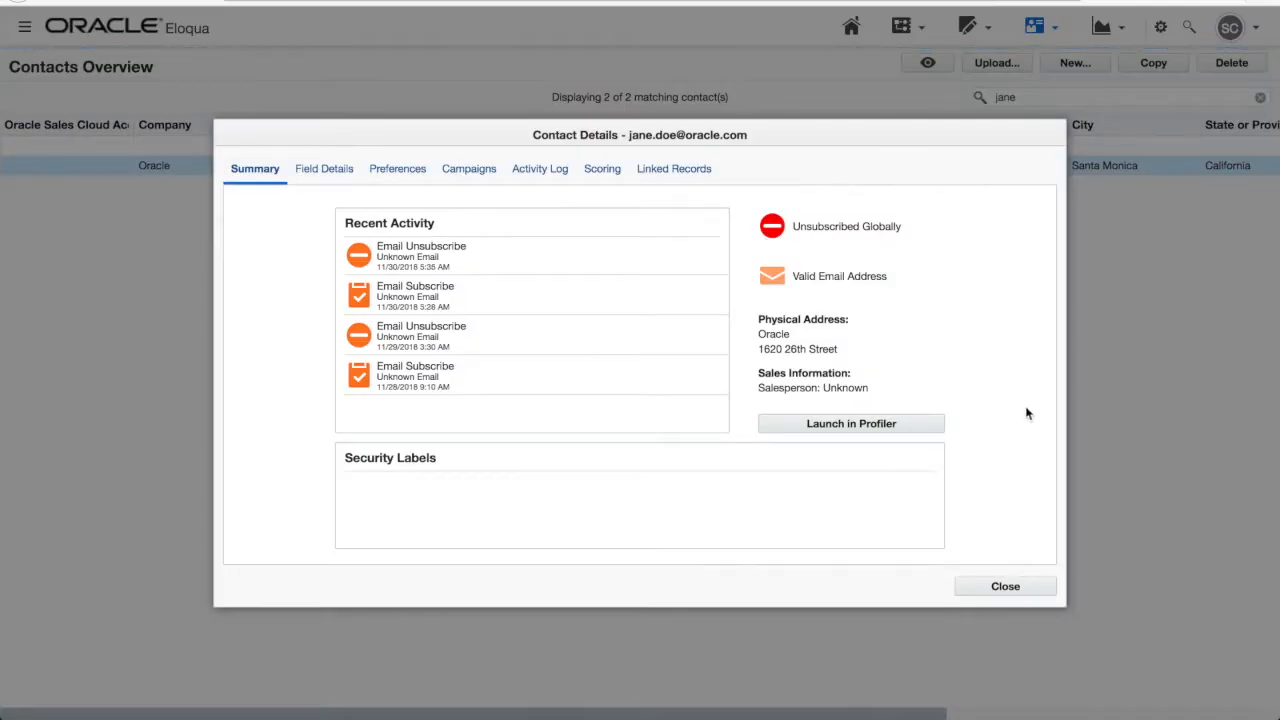
pyautogui.click(1025, 587)
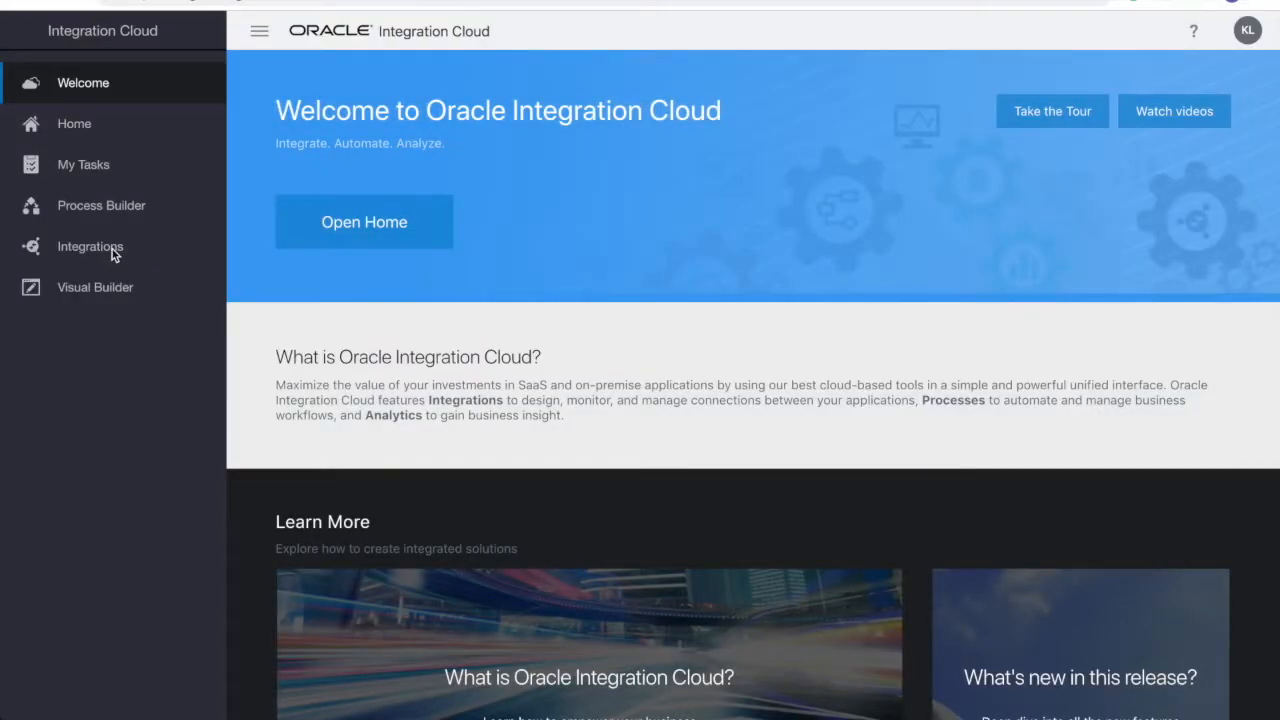
# - Go to Integrations and switch to the Connections list
pyautogui.click(112, 249)
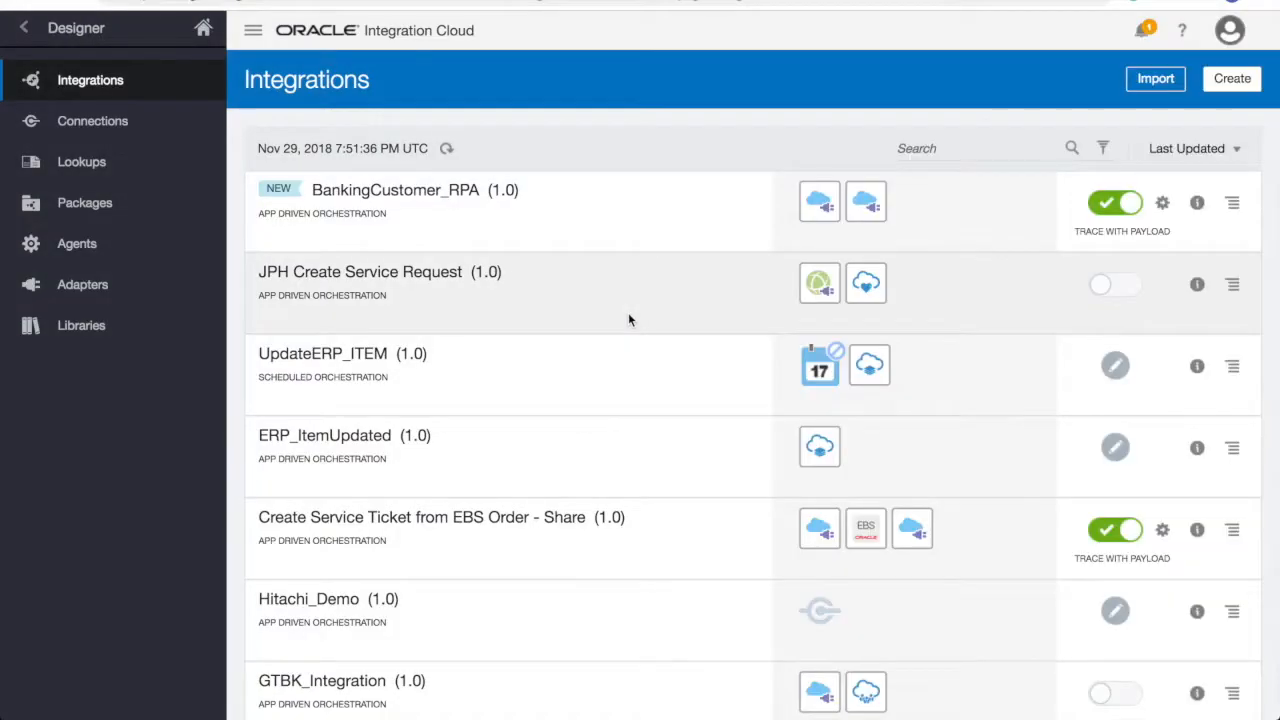
pyautogui.click(164, 136)
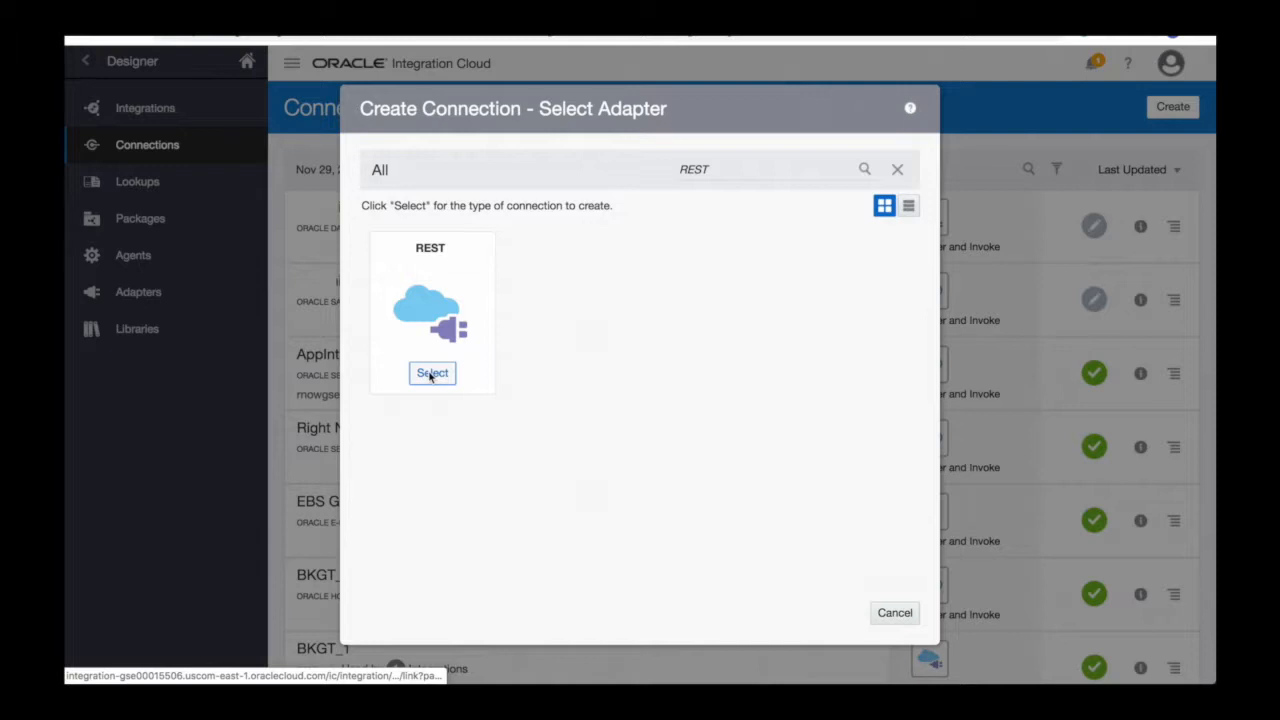
# - Create a REST connection named Eloqua19 described as 'Connection to Eloqua MarketingCloud instance 19'
pyautogui.click(432, 373)
pyautogui.write('Eloqua19')
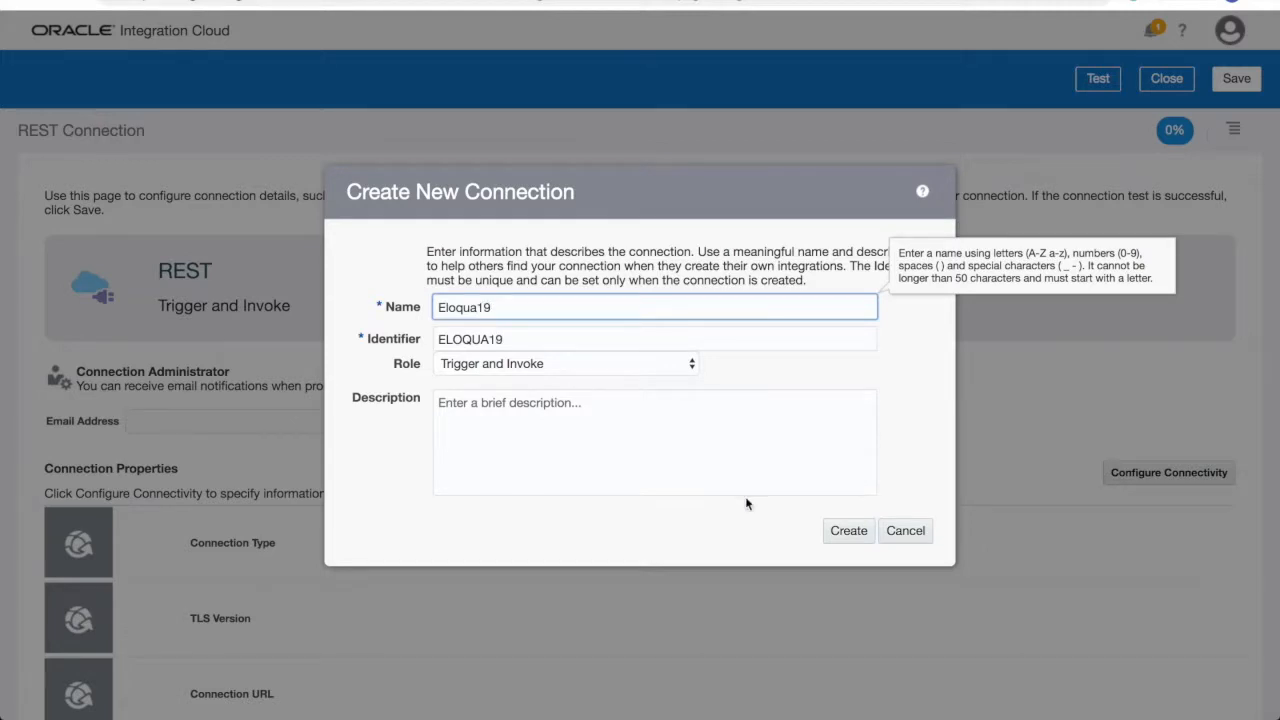
pyautogui.click(686, 474)
pyautogui.write('Connection to Eloqua MarketingCloud instance 19')
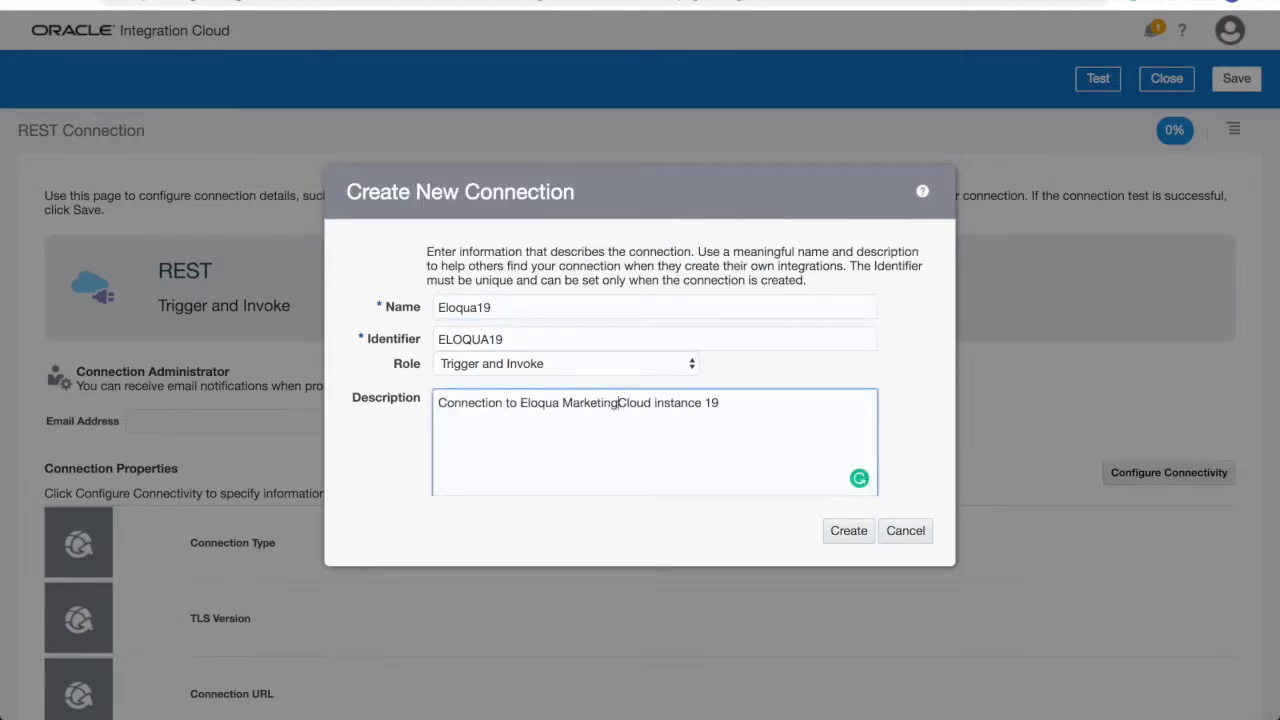
pyautogui.click(848, 530)
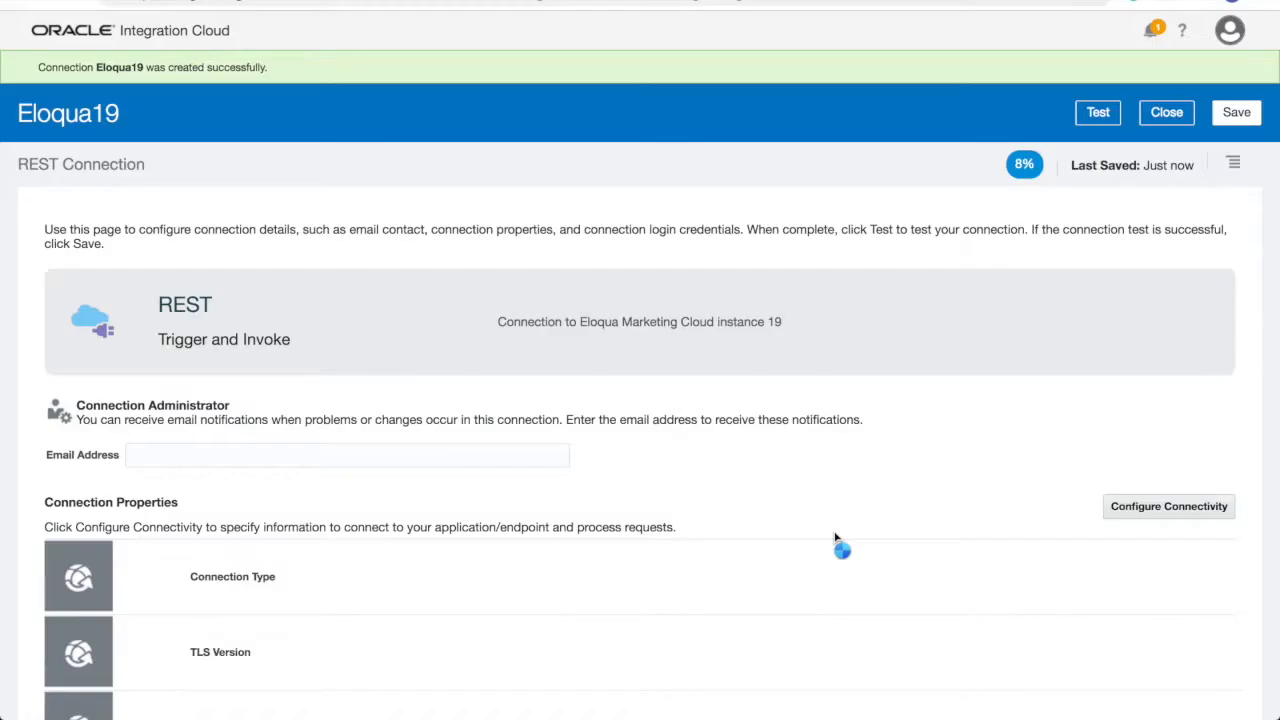
# - Set the Eloqua19 connection type to REST API Base URL
pyautogui.scroll(-5, 836, 538)
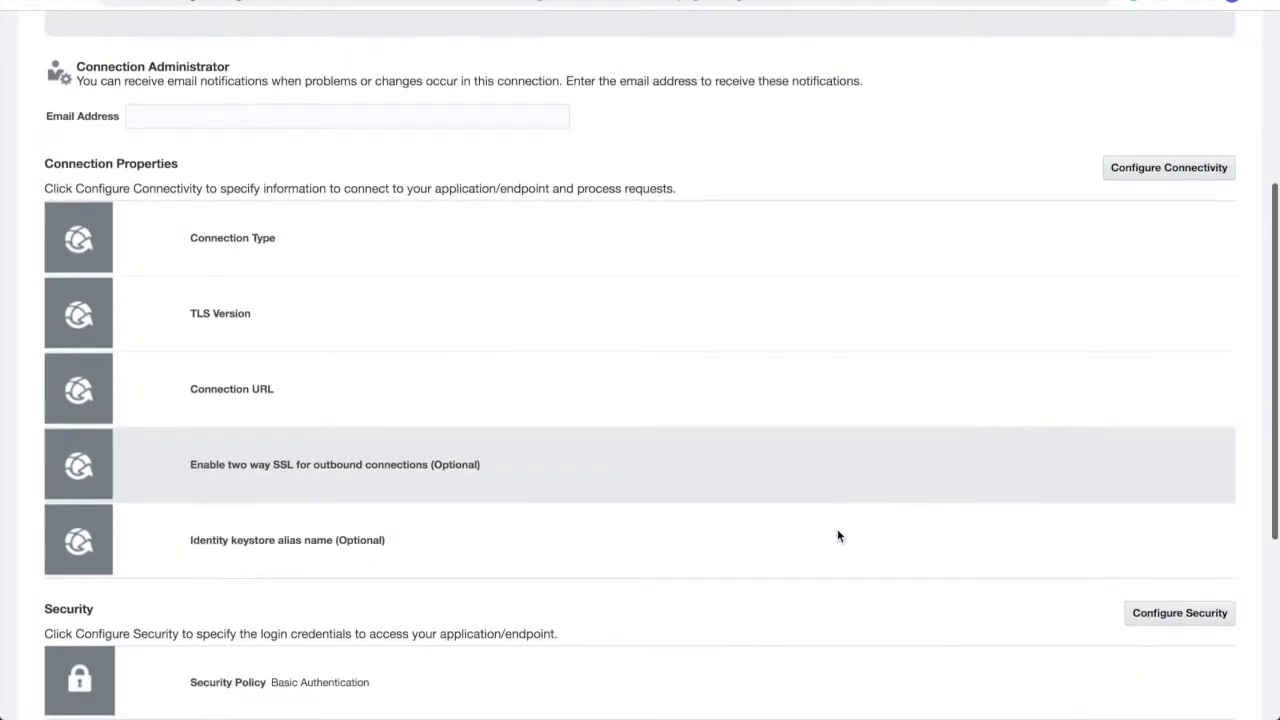
pyautogui.click(1203, 168)
pyautogui.click(778, 314)
pyautogui.click(770, 330)
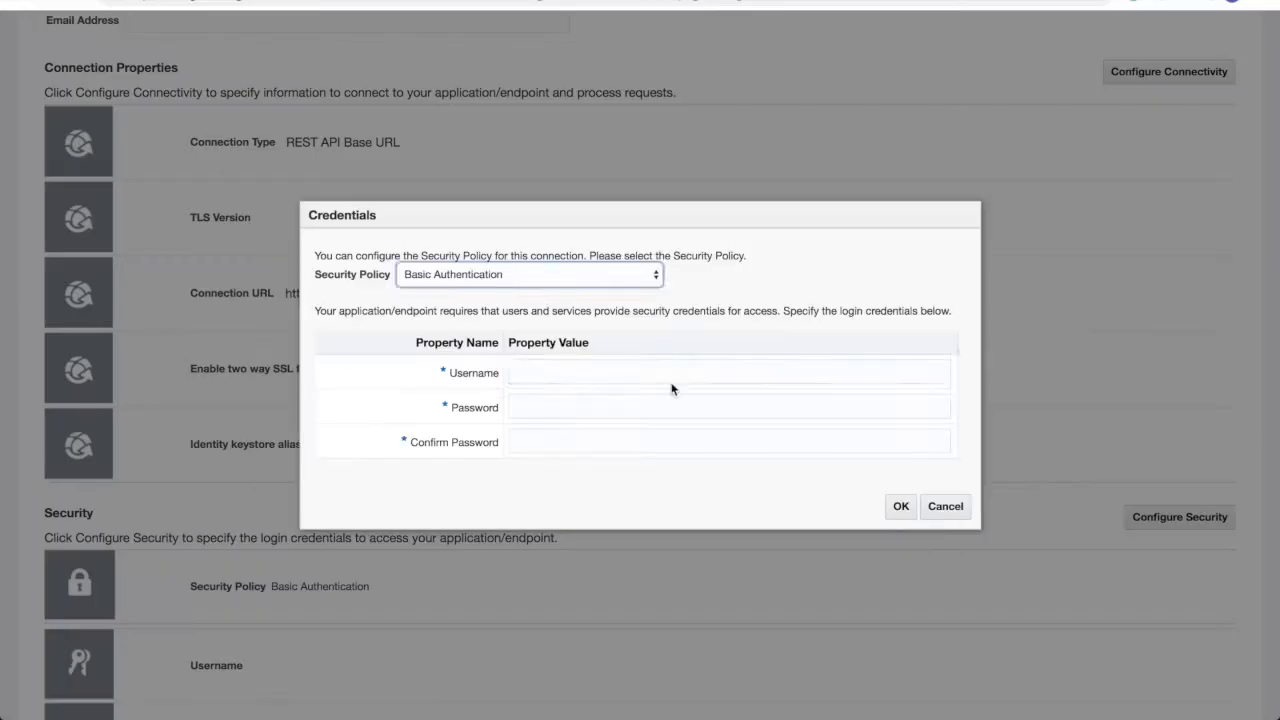
# - Set the security to the Eloqua account's username and password, confirming the password
pyautogui.click(671, 383)
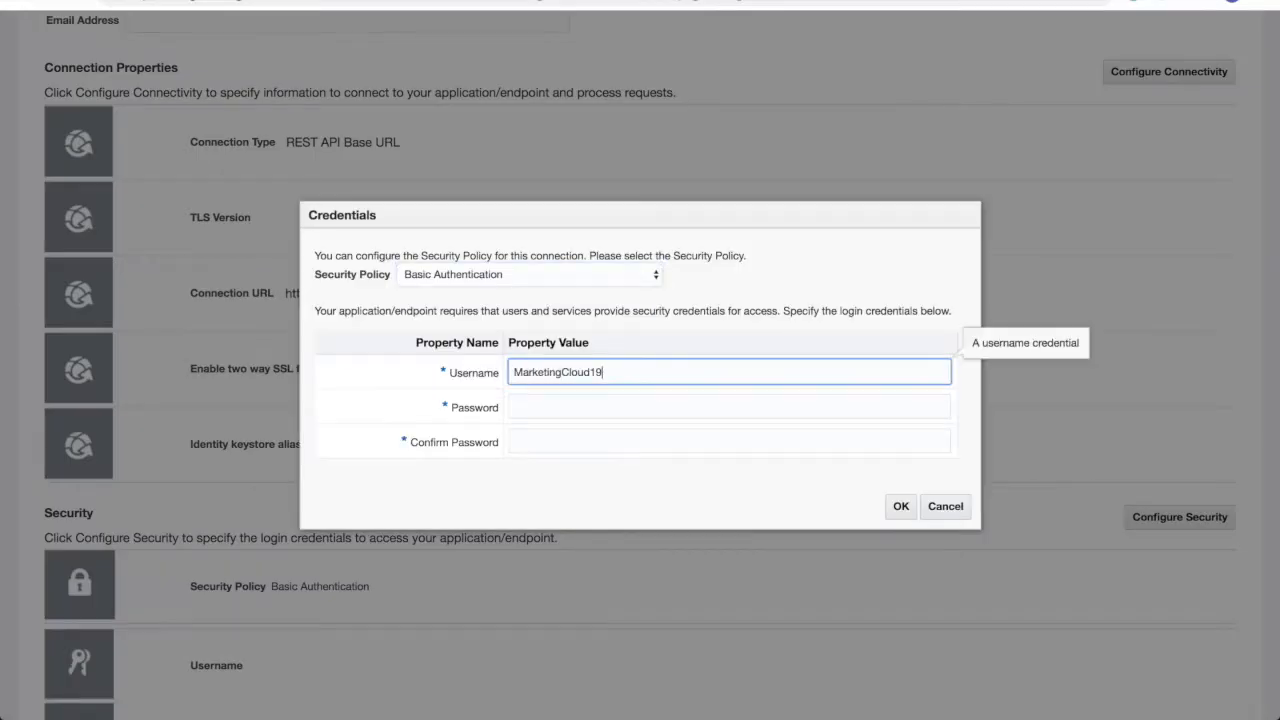
pyautogui.press('Tab')
pyautogui.click(531, 411)
pyautogui.write('•••••••••••••••')
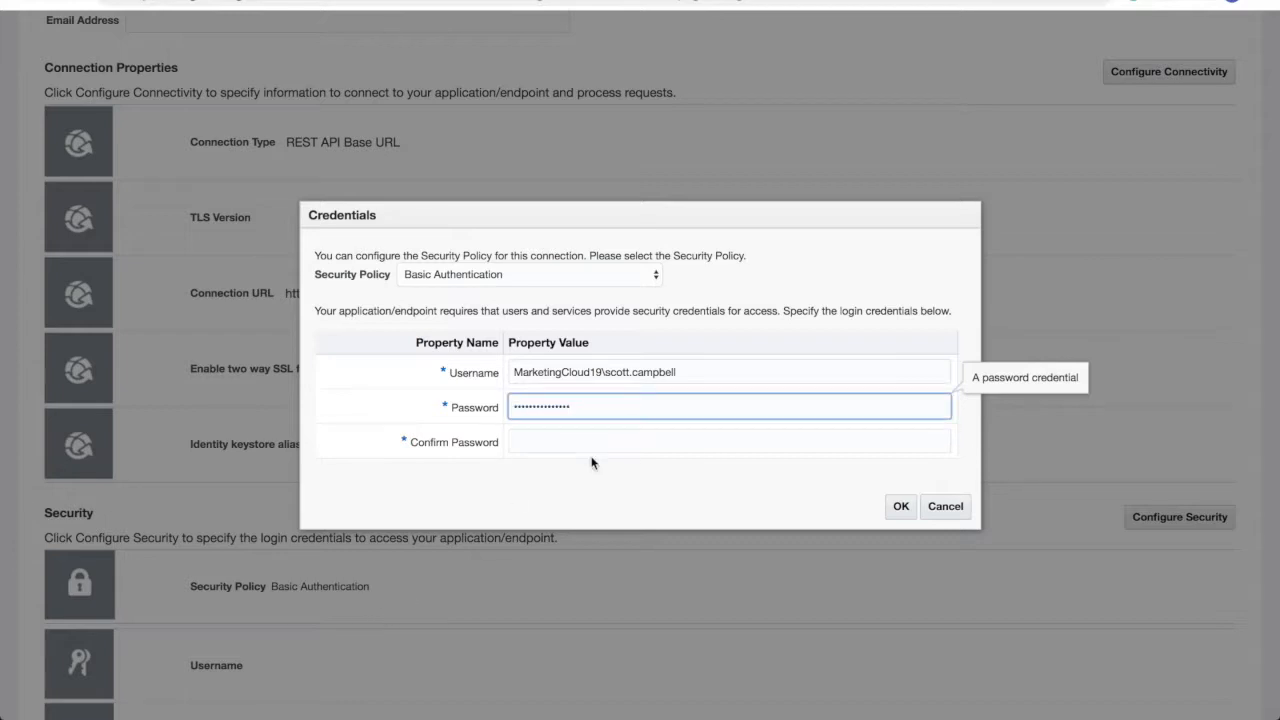
pyautogui.press('Tab')
pyautogui.write('•••••••••••••••')
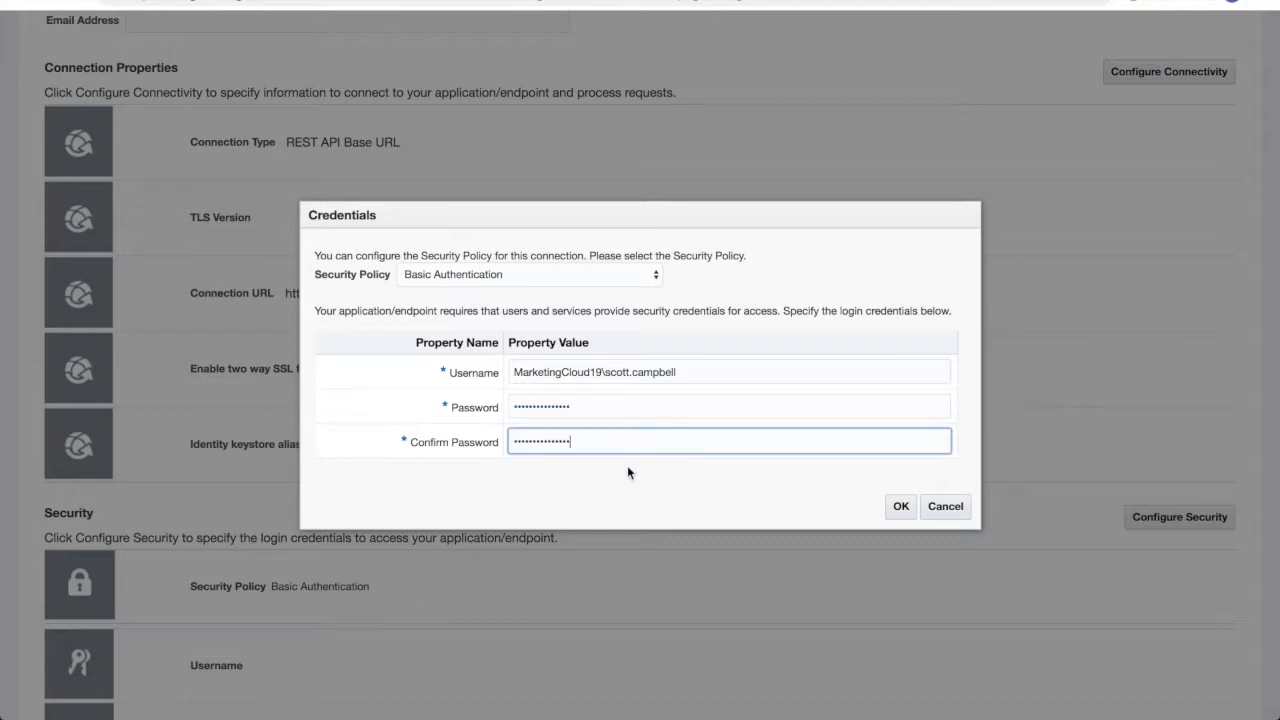
pyautogui.click(900, 506)
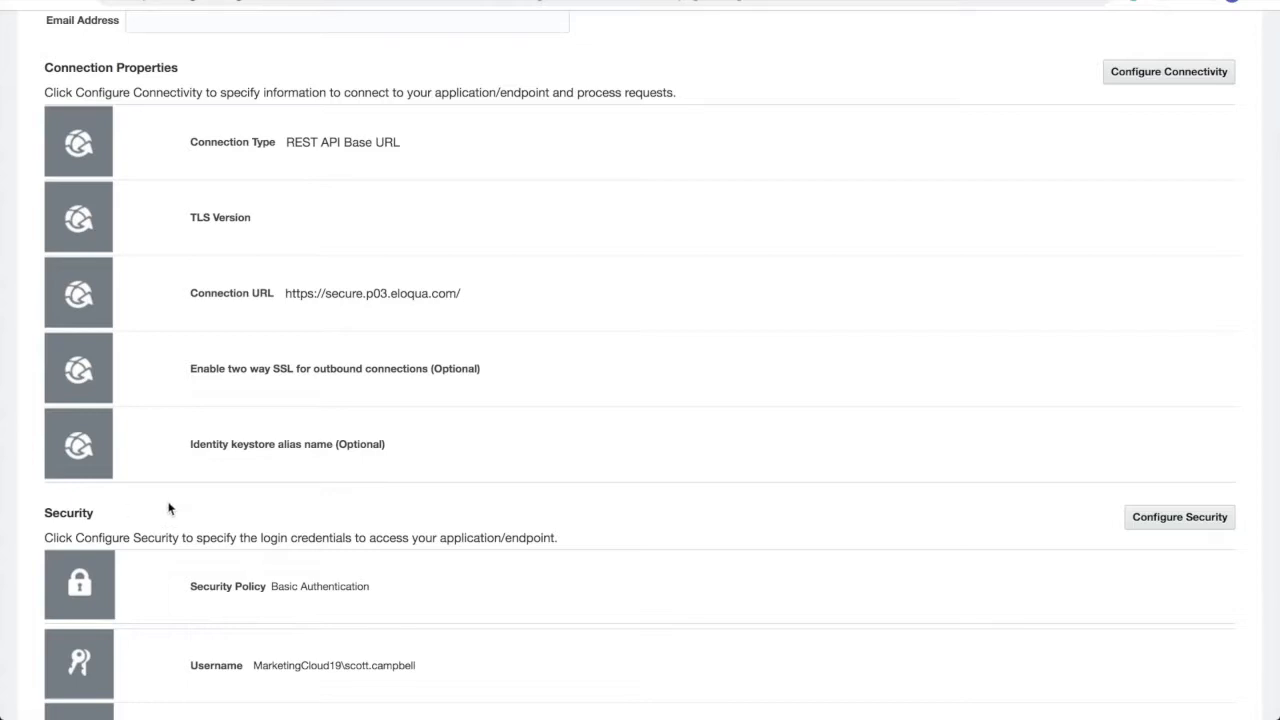
# - Test the Eloqua19 connection, then save and close it
pyautogui.scroll(-3, 594, 440)
pyautogui.scroll(7, 594, 440)
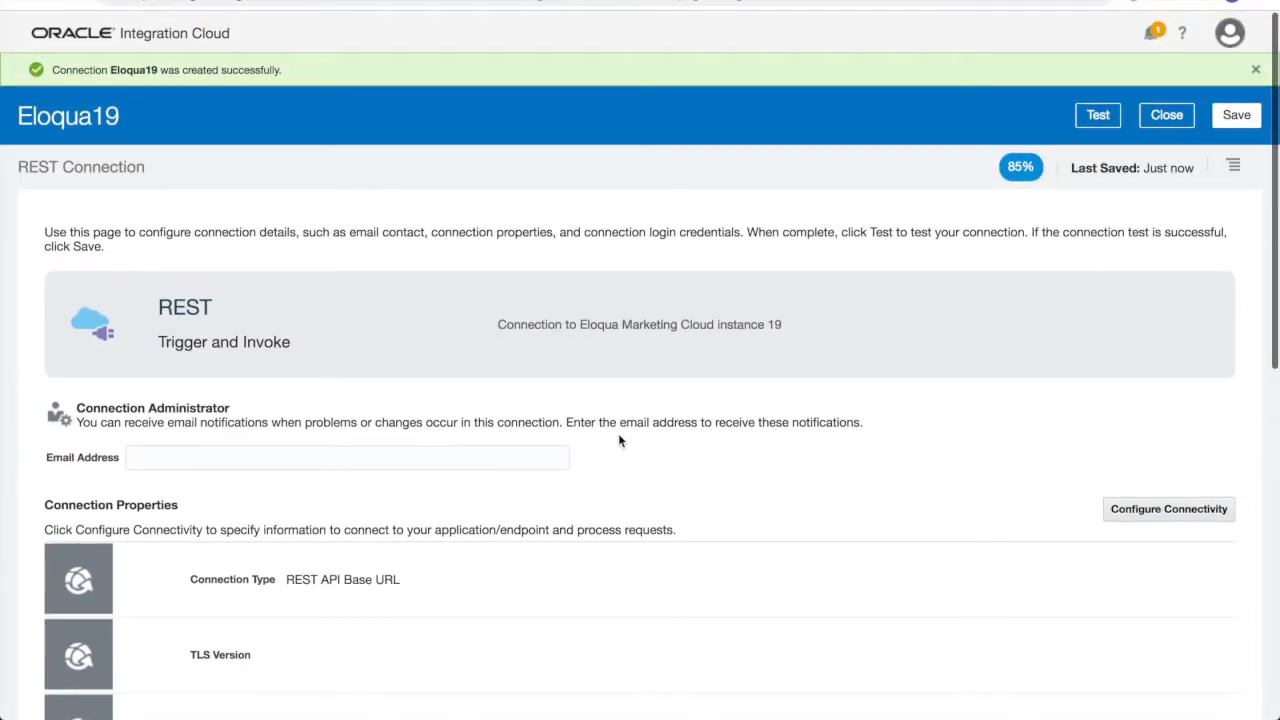
pyautogui.click(1098, 115)
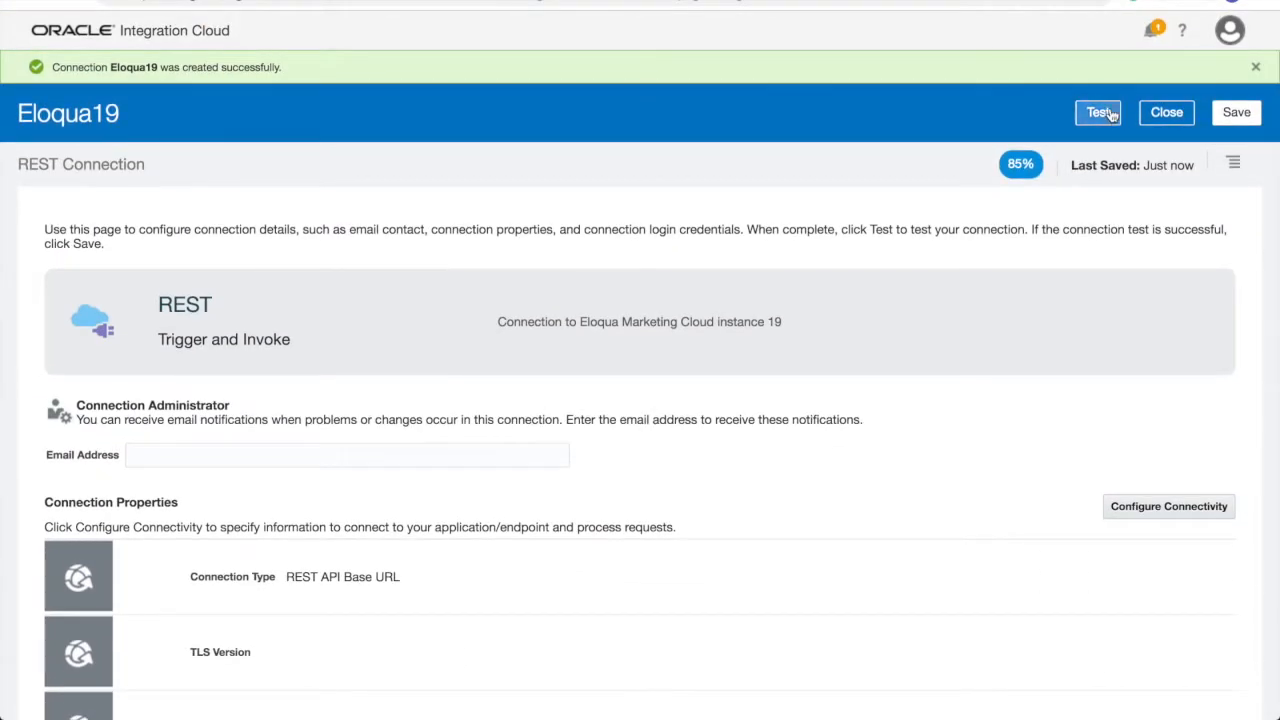
pyautogui.click(1224, 122)
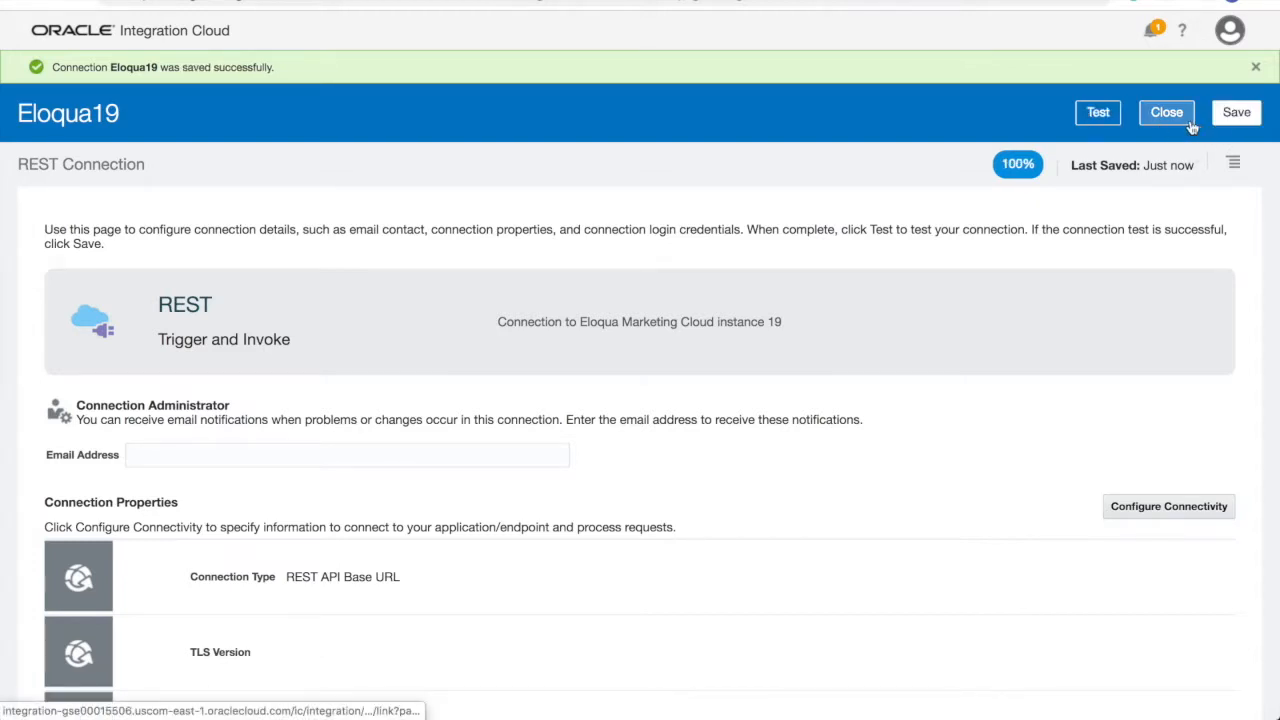
pyautogui.click(1190, 121)
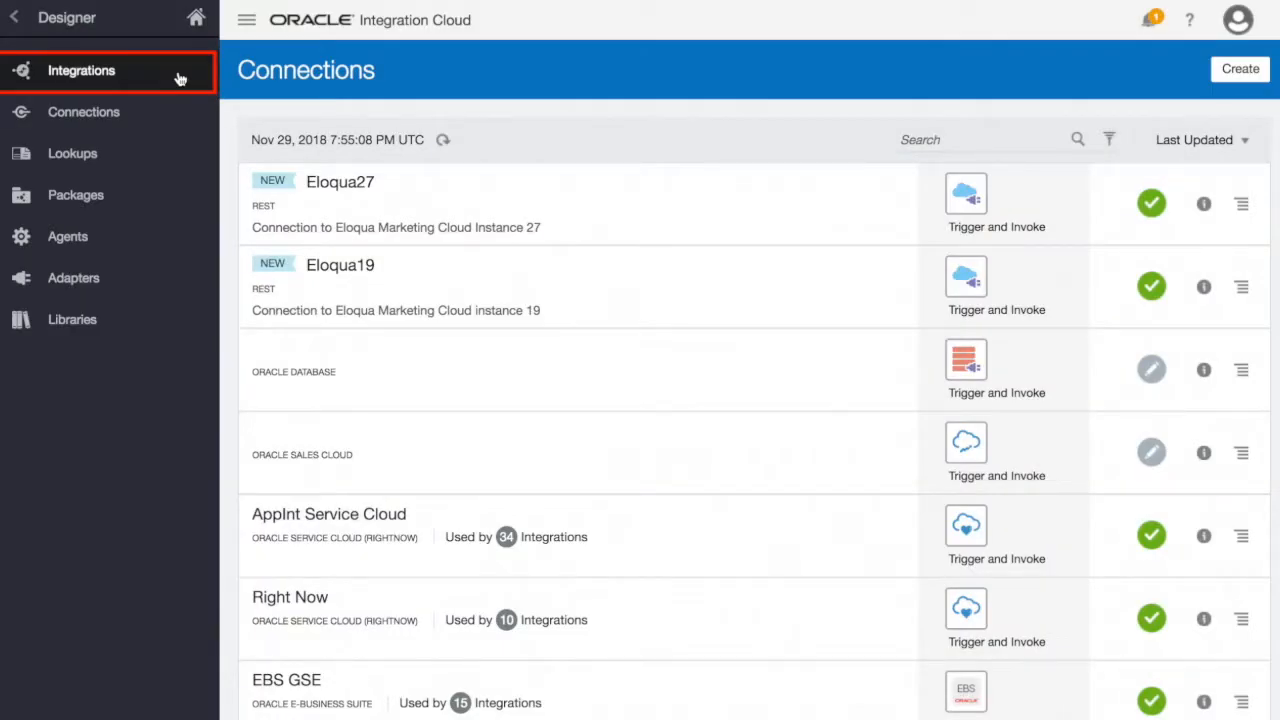
# - Create an App Driven Orchestration integration named EloquaToEloquaSynchronization
pyautogui.click(180, 78)
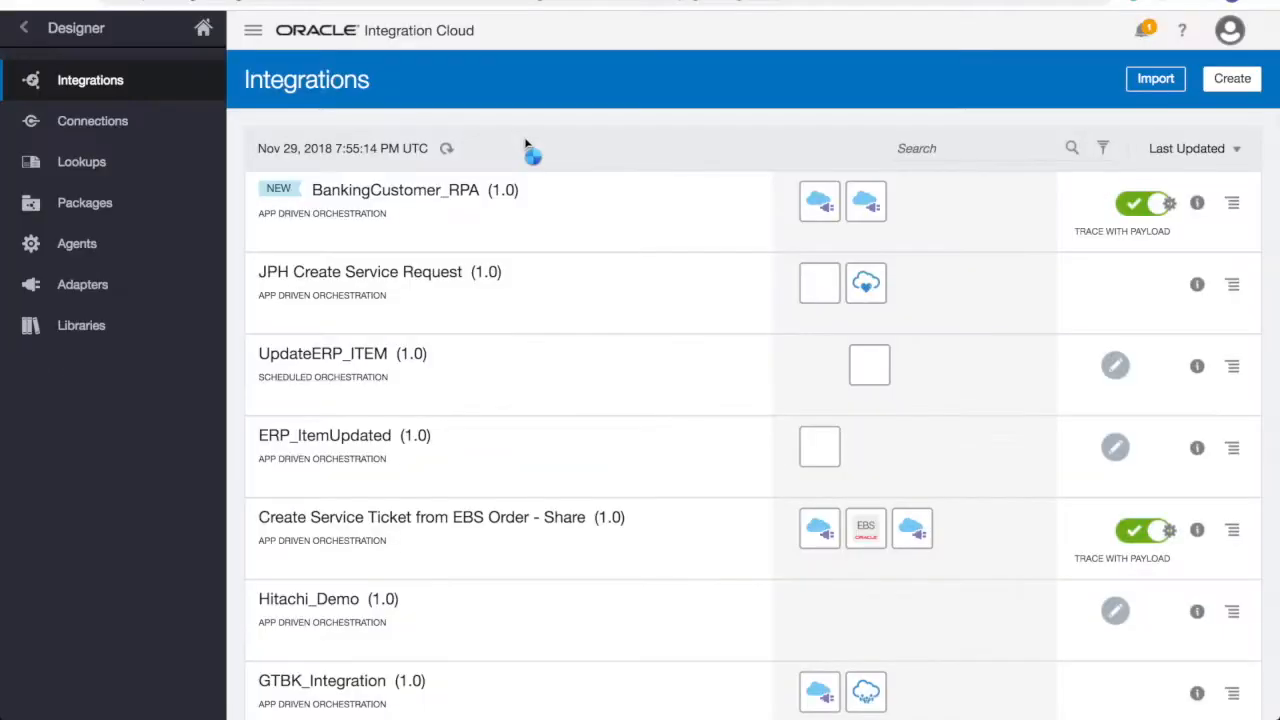
pyautogui.click(1228, 80)
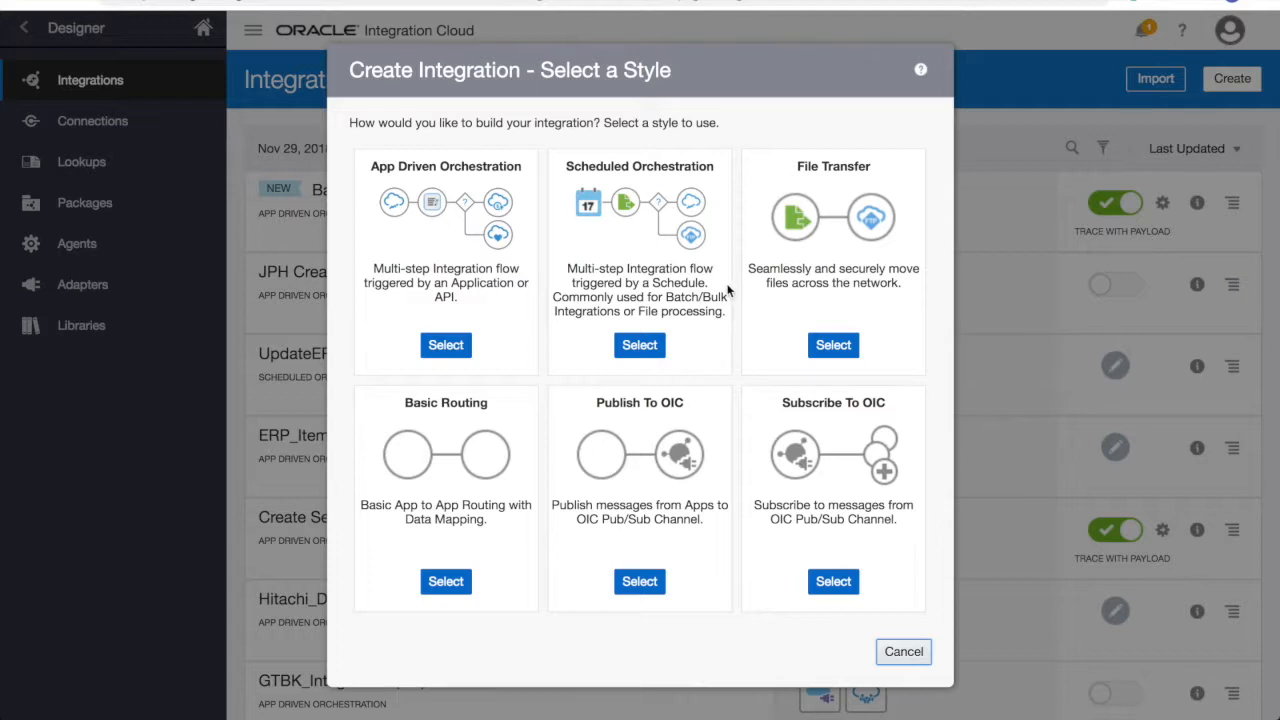
pyautogui.click(455, 350)
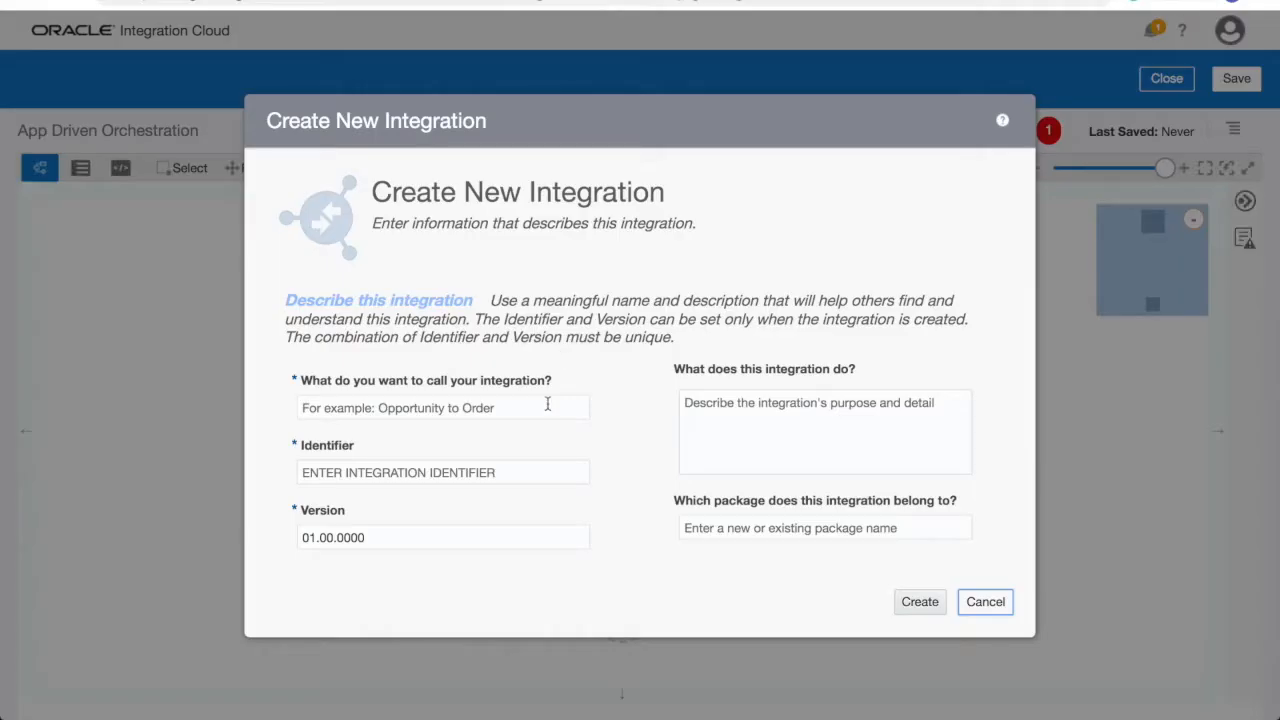
pyautogui.write('EloquaToEloquaSynchronization')
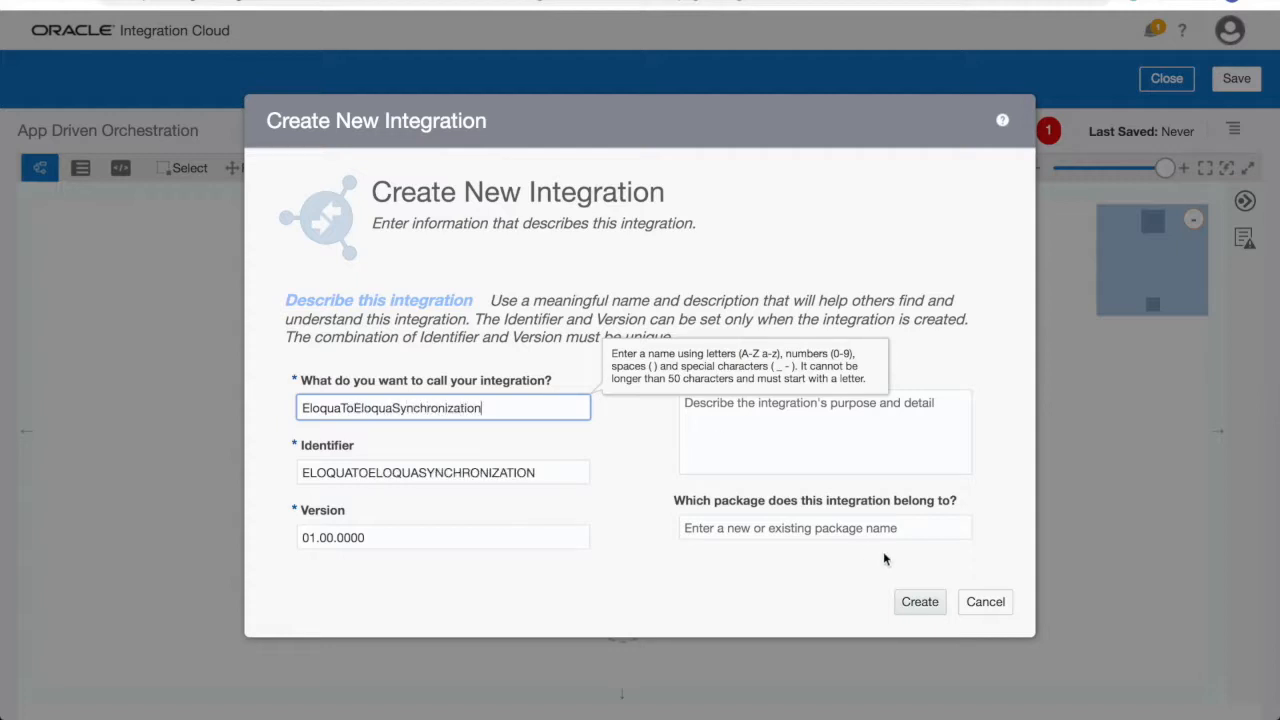
pyautogui.click(920, 601)
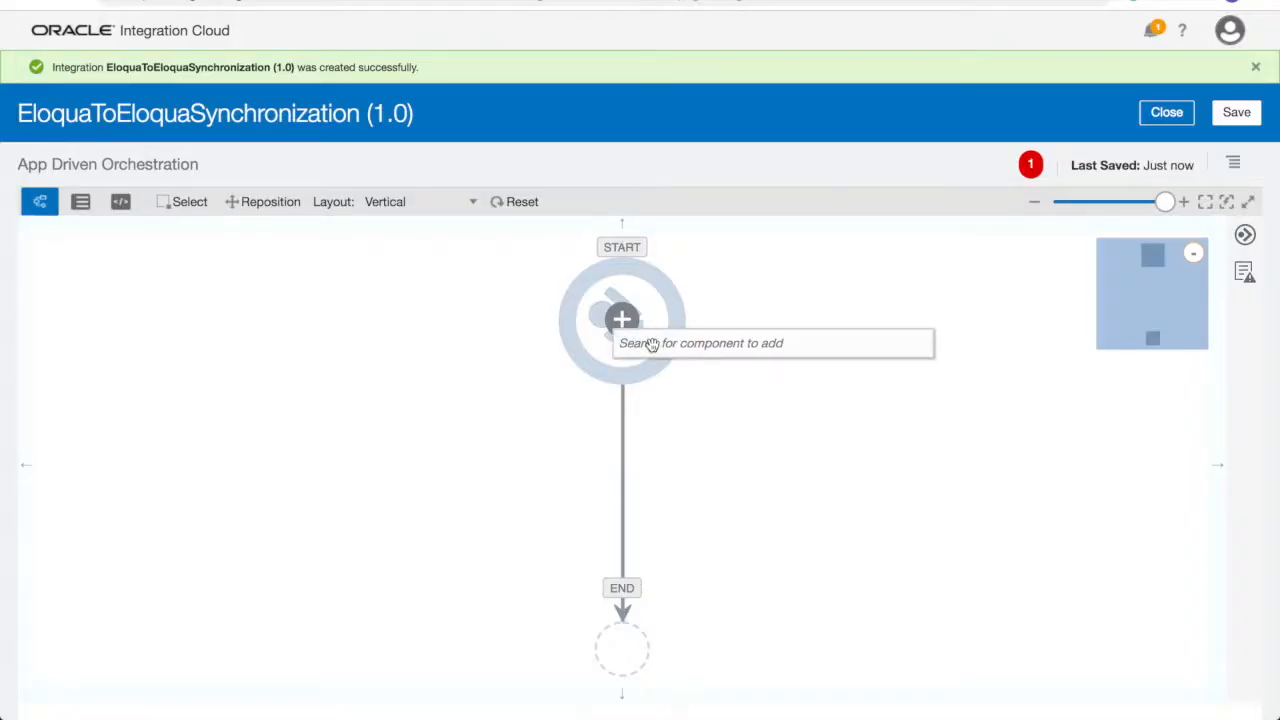
# - Add the KL_GenTrg REST connection as the flow's start trigger
pyautogui.click(645, 344)
pyautogui.write('KL')
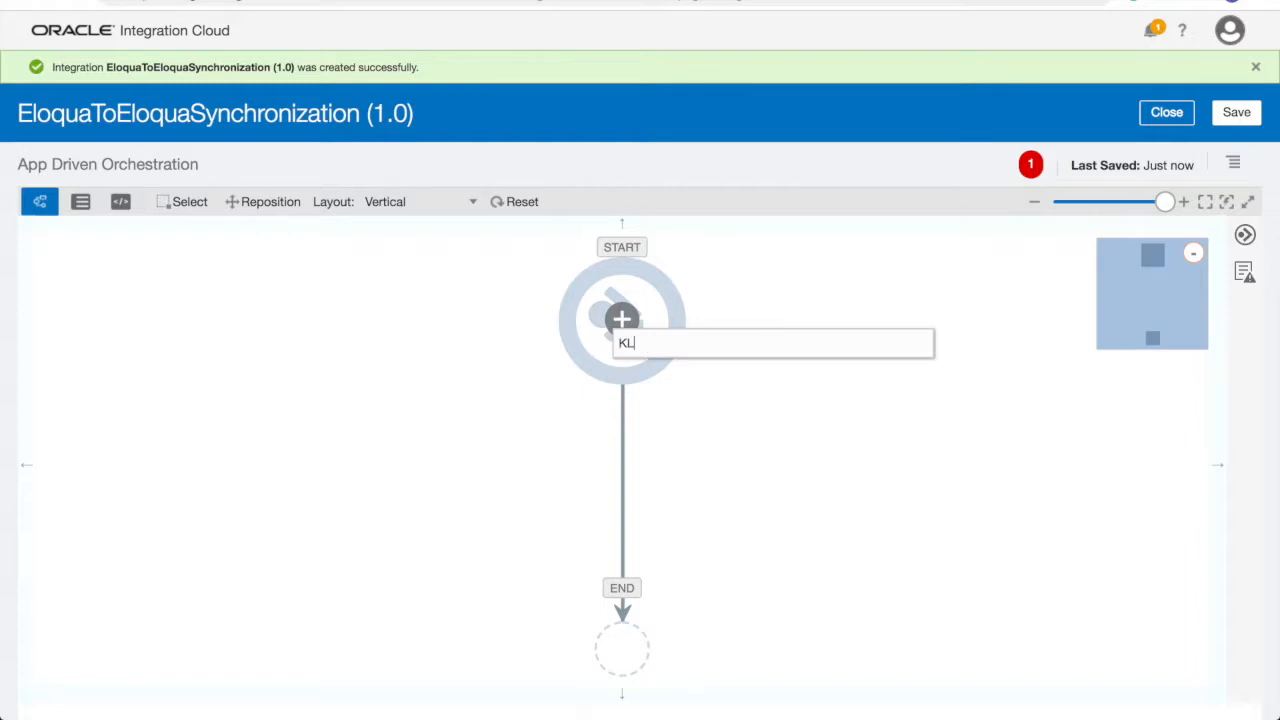
pyautogui.click(706, 440)
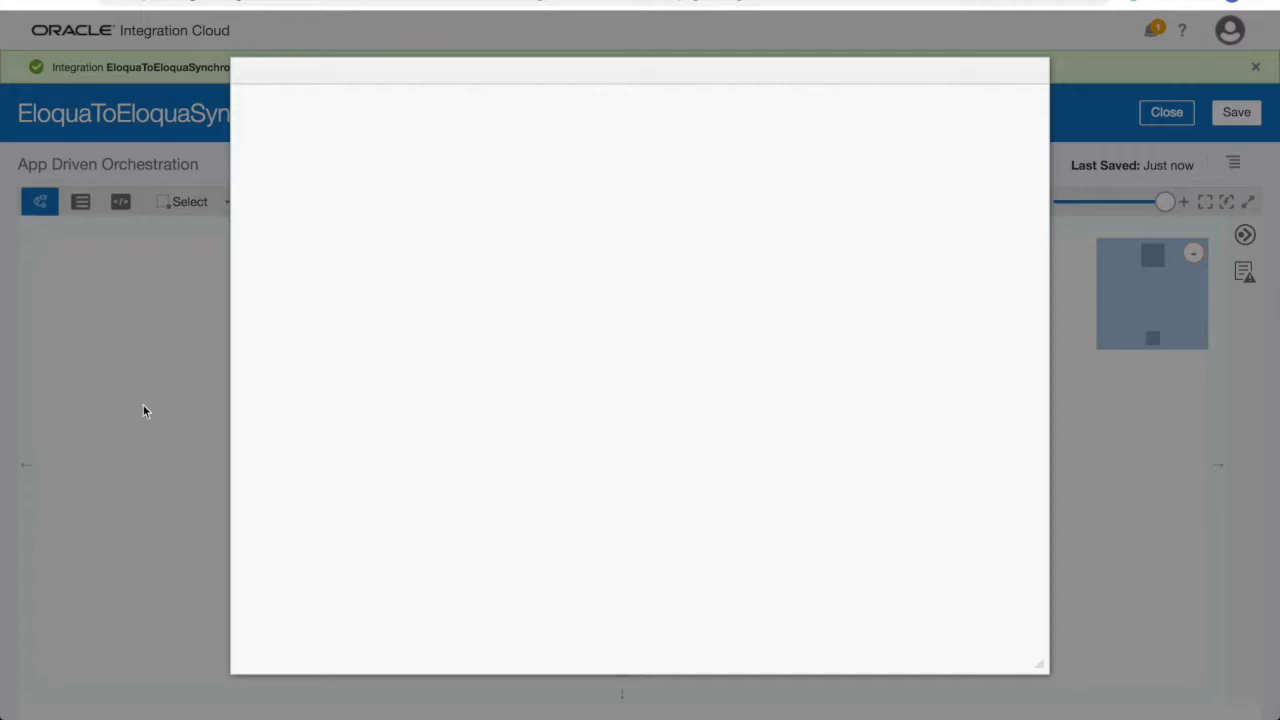
# - Name the endpoint syncUserPreferences with description, URI /callIntegration, PUT action, and request and response enabled
pyautogui.click(475, 257)
pyautogui.write('sync')
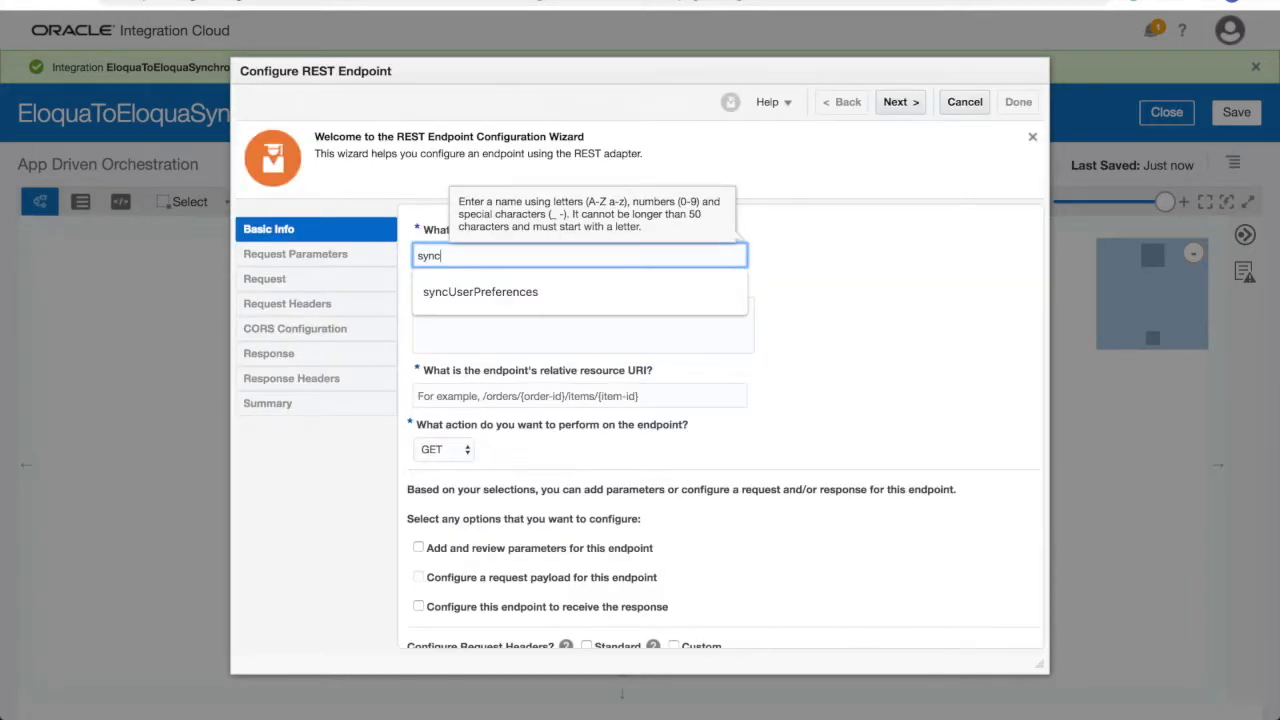
pyautogui.write('UserPreferences')
pyautogui.press('Tab')
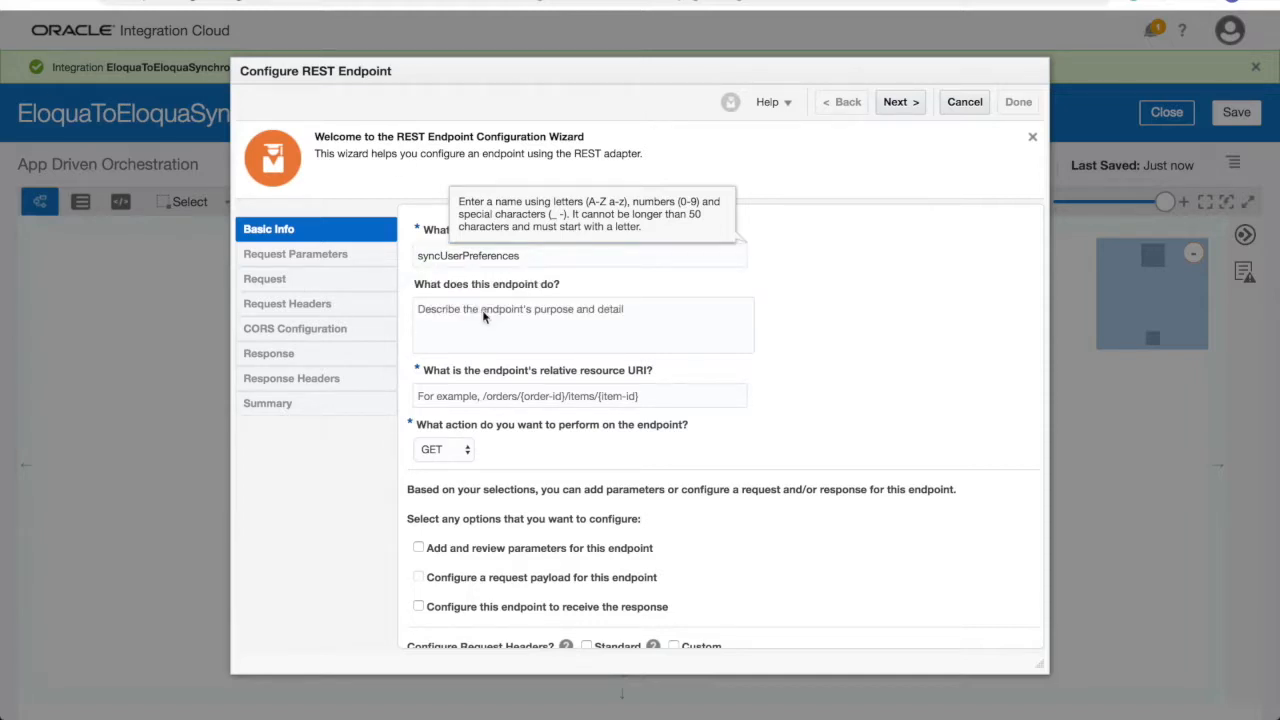
pyautogui.press('Tab')
pyautogui.write('This endpoint triggers an integration that updates multiple instances of Eloqua')
pyautogui.press('Tab')
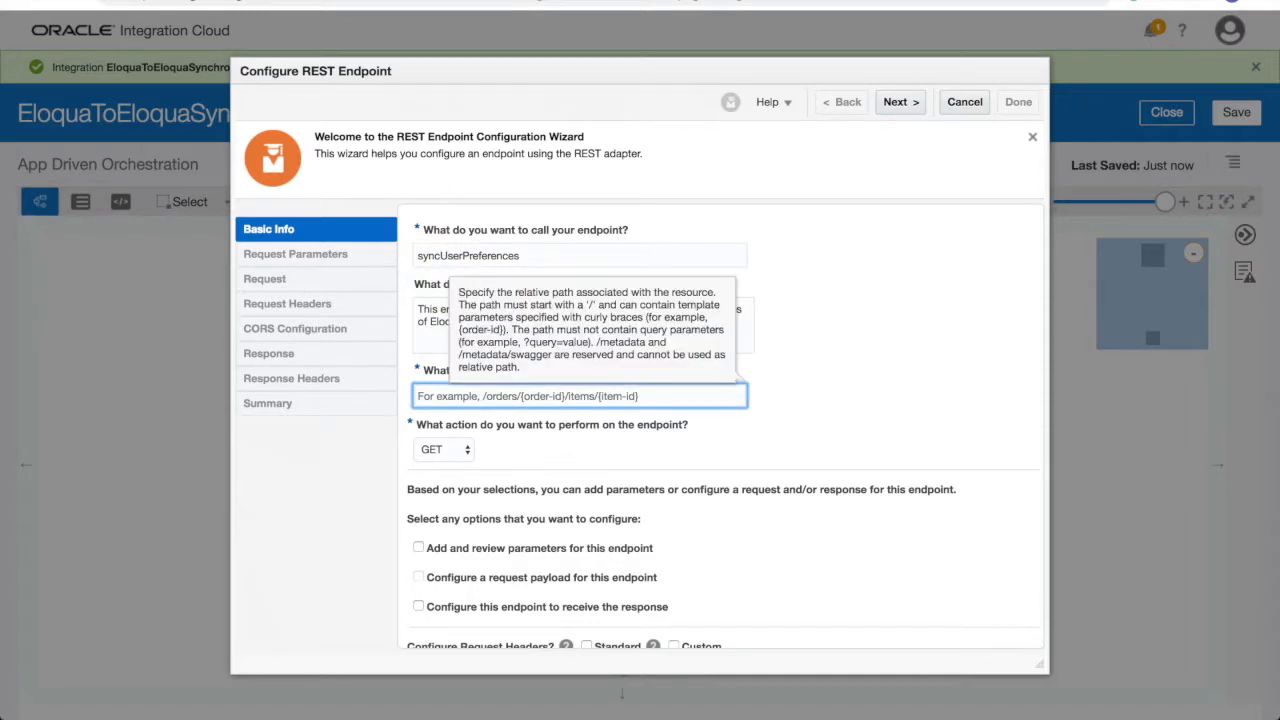
pyautogui.write('/callIntegration')
pyautogui.press('Tab')
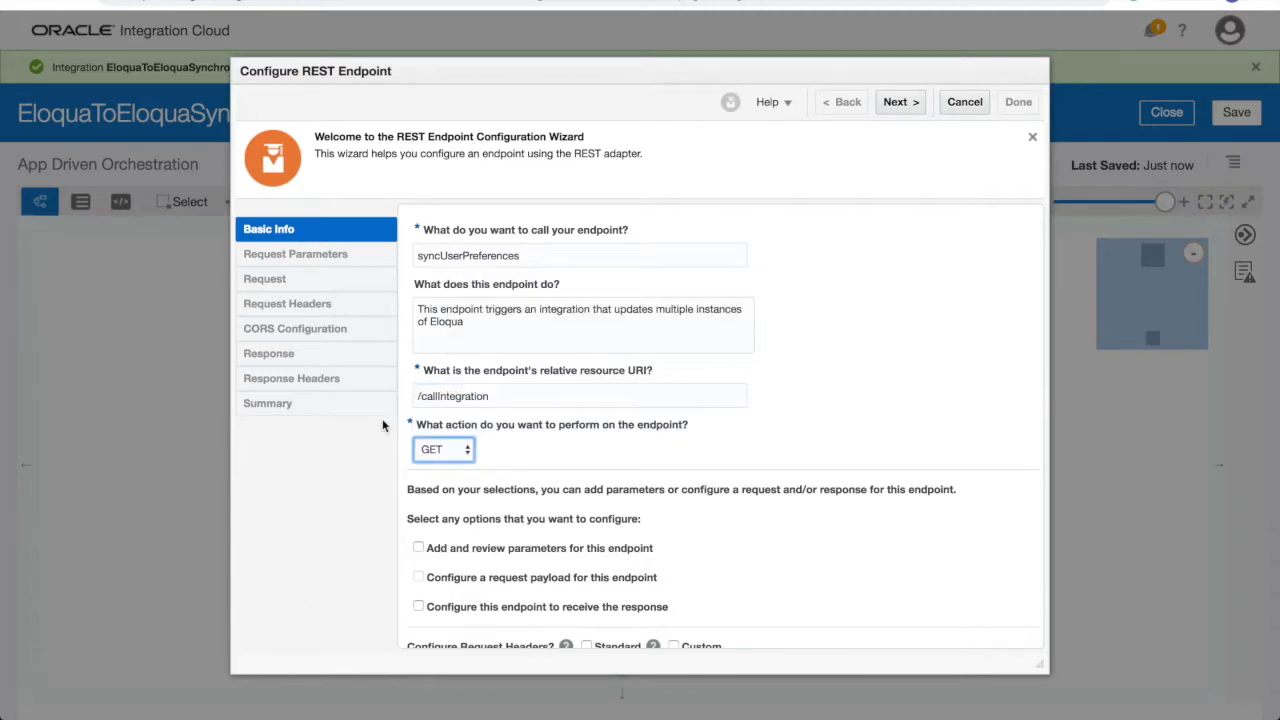
pyautogui.click(443, 449)
pyautogui.click(440, 483)
pyautogui.scroll(-2, 437, 511)
pyautogui.click(437, 510)
pyautogui.click(420, 536)
pyautogui.click(901, 104)
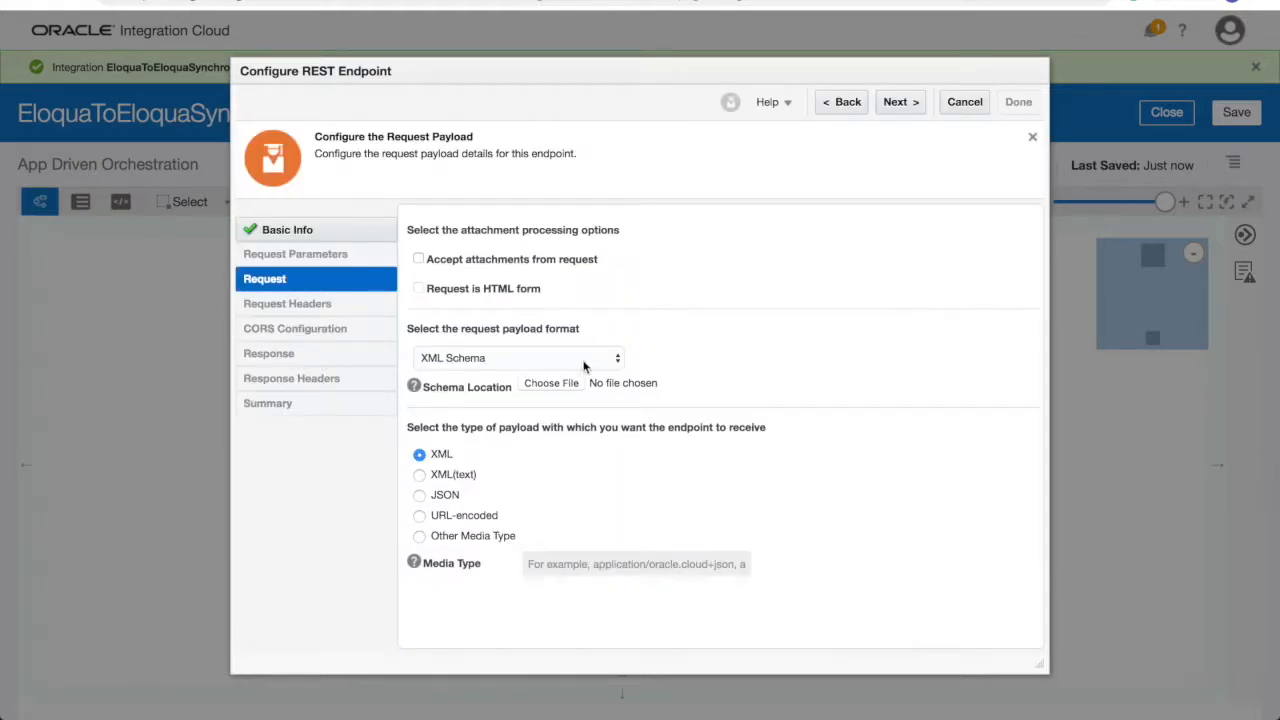
# - Define the request payload from a pasted inline JSON sample containing isSubscribed
pyautogui.click(585, 362)
pyautogui.click(592, 384)
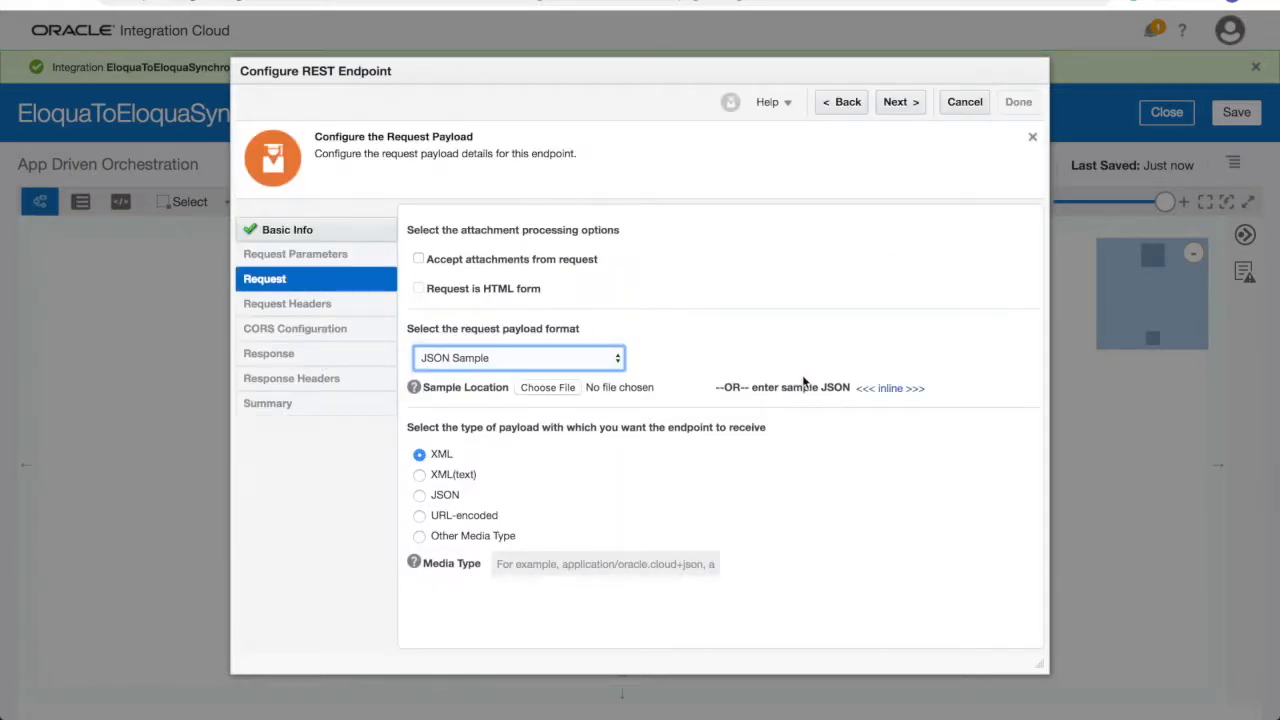
pyautogui.click(889, 388)
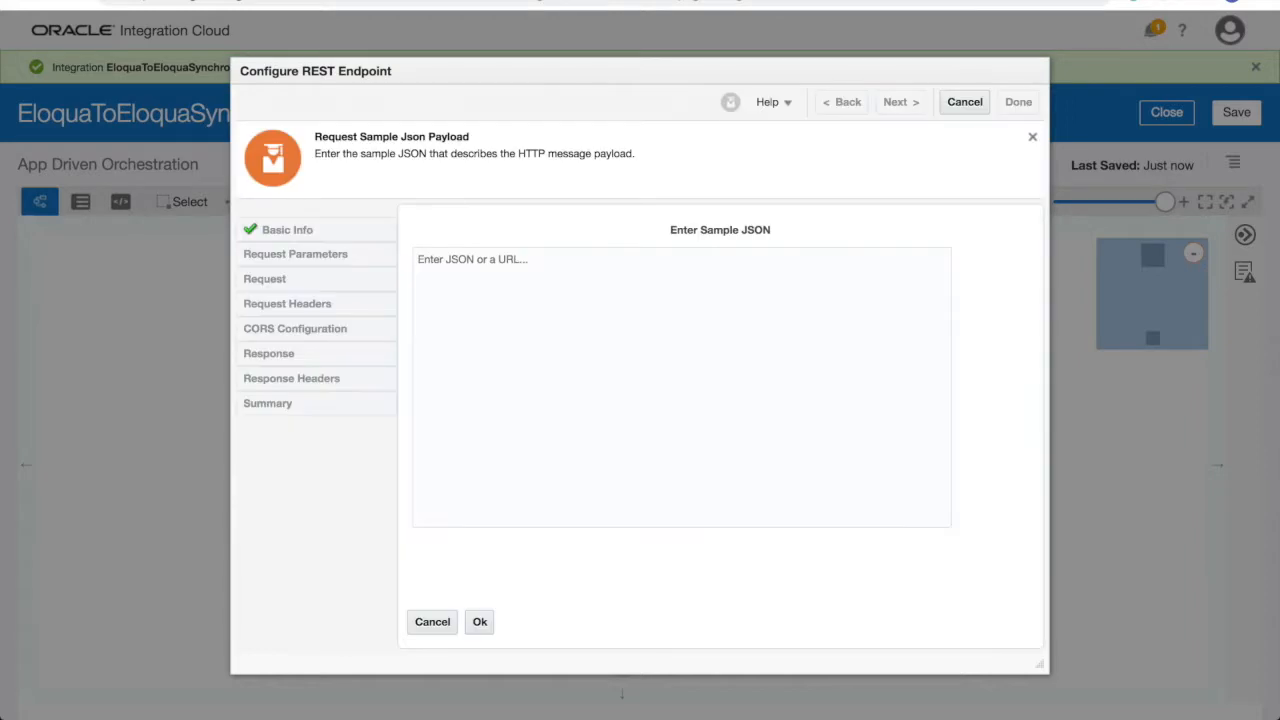
pyautogui.click(584, 368)
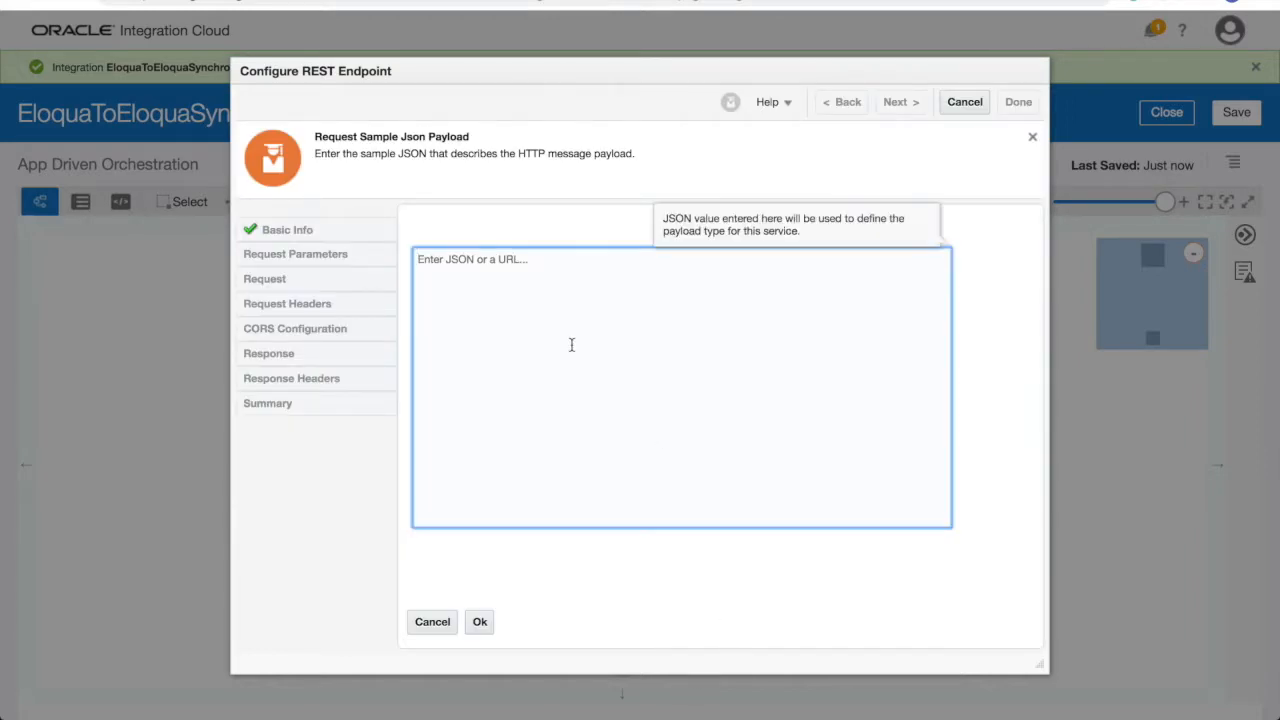
pyautogui.hotkey('ctrl', 'v')
pyautogui.press('BackSpace')
pyautogui.press('BackSpace')
pyautogui.press('BackSpace')
pyautogui.press('BackSpace')
pyautogui.click(487, 622)
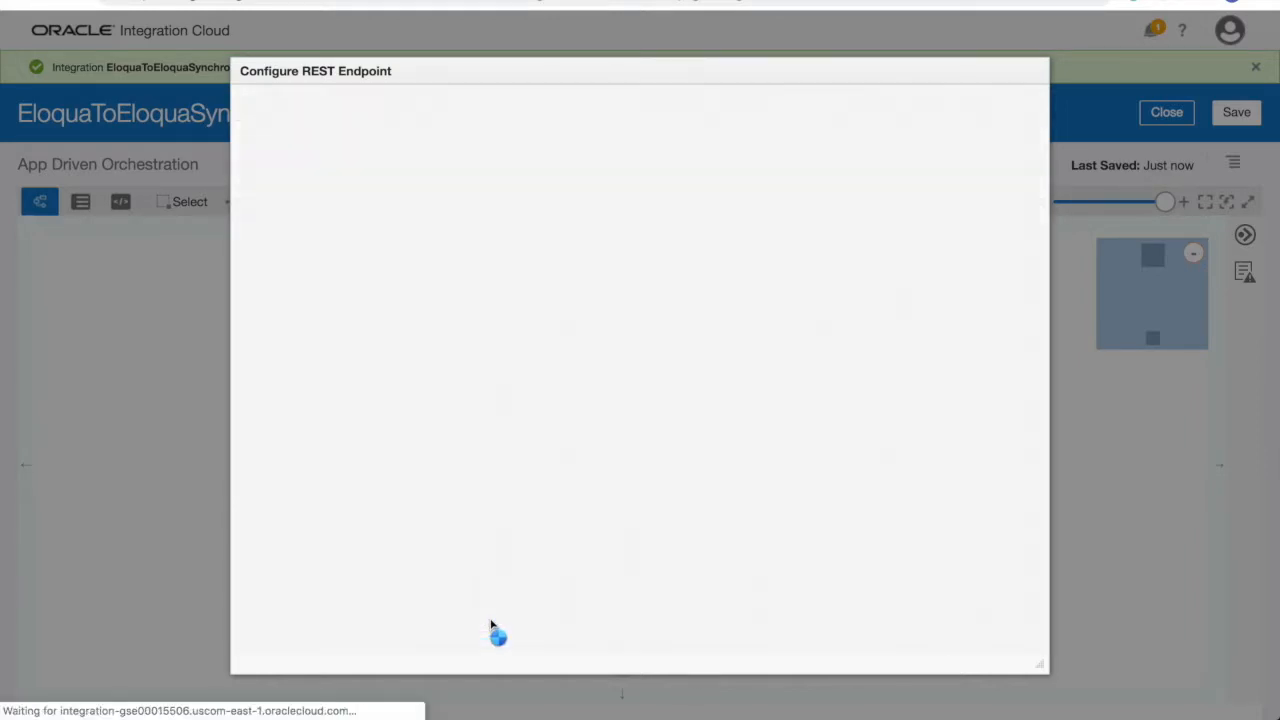
pyautogui.click(914, 105)
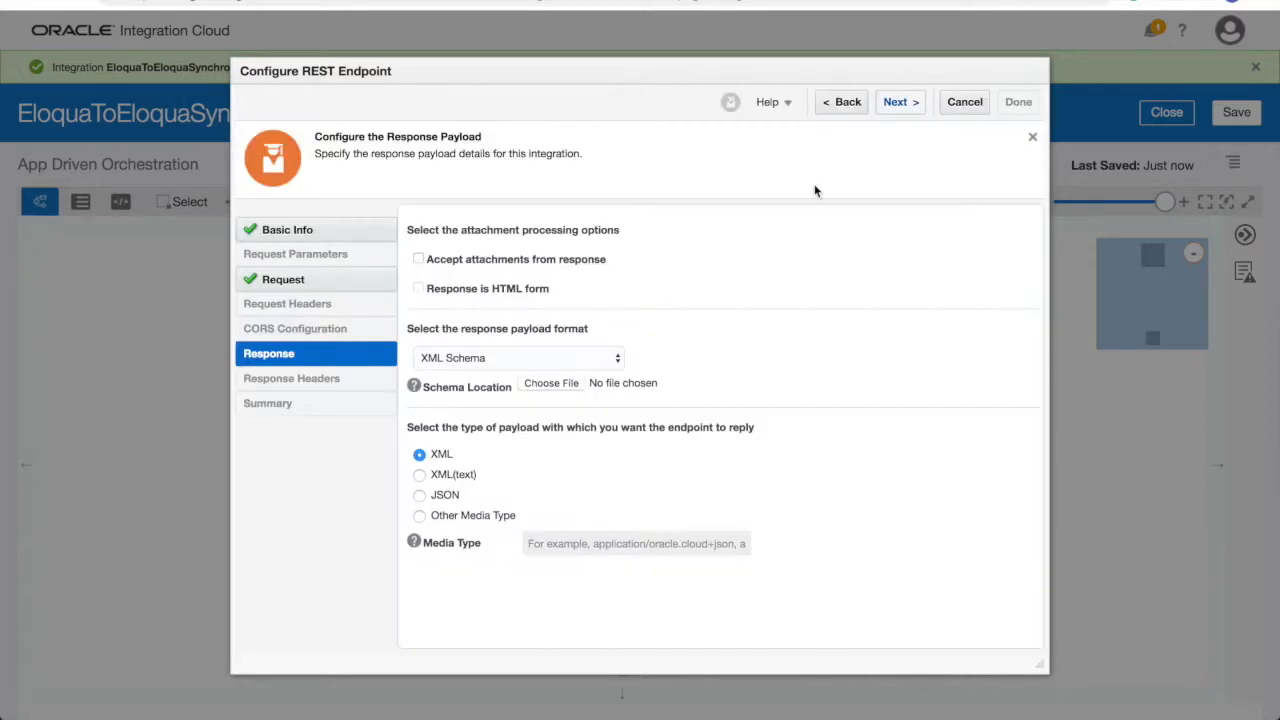
# - Define the response payload from an inline JSON sample with a response field and finish
pyautogui.click(612, 359)
pyautogui.click(612, 373)
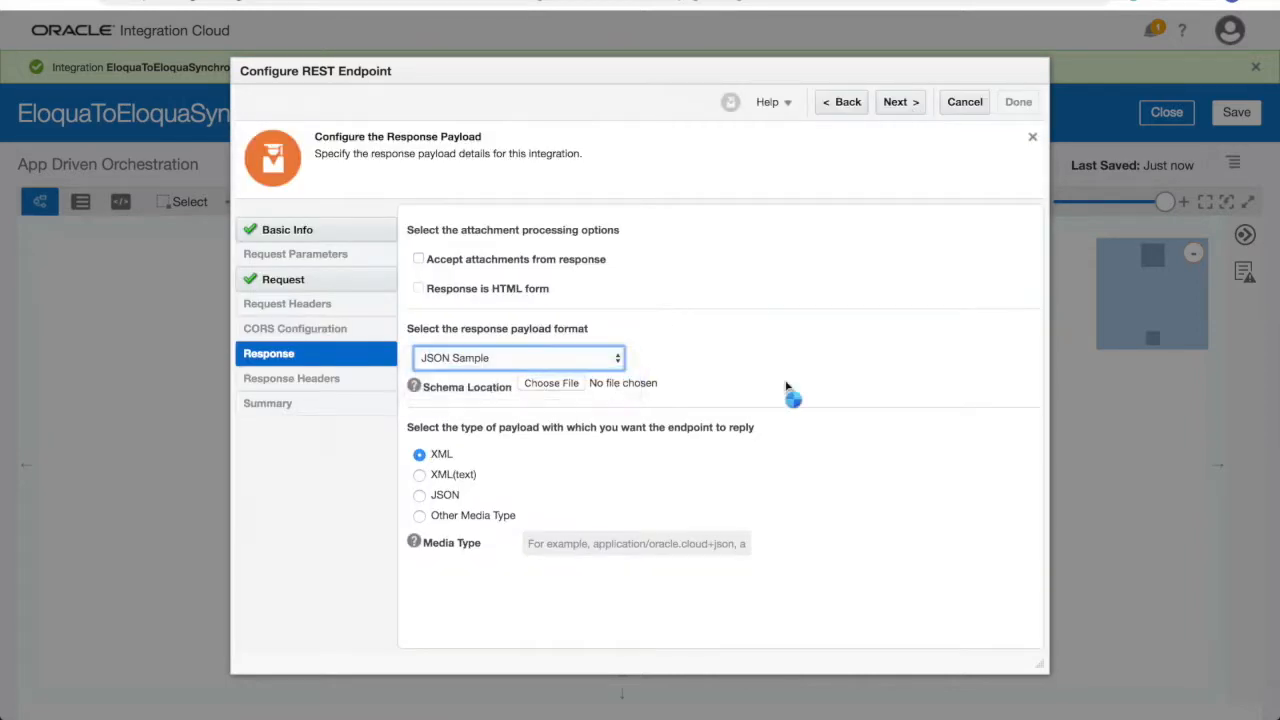
pyautogui.click(872, 390)
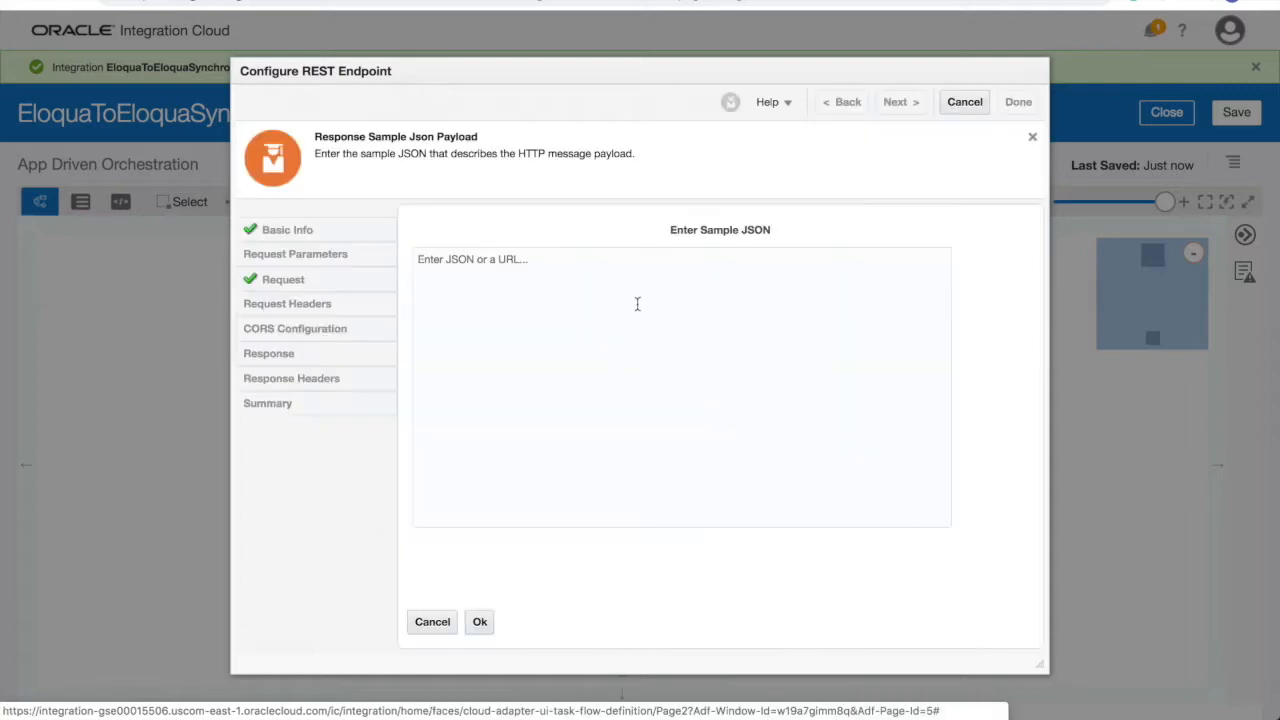
pyautogui.click(634, 292)
pyautogui.write('{ "response" :""')
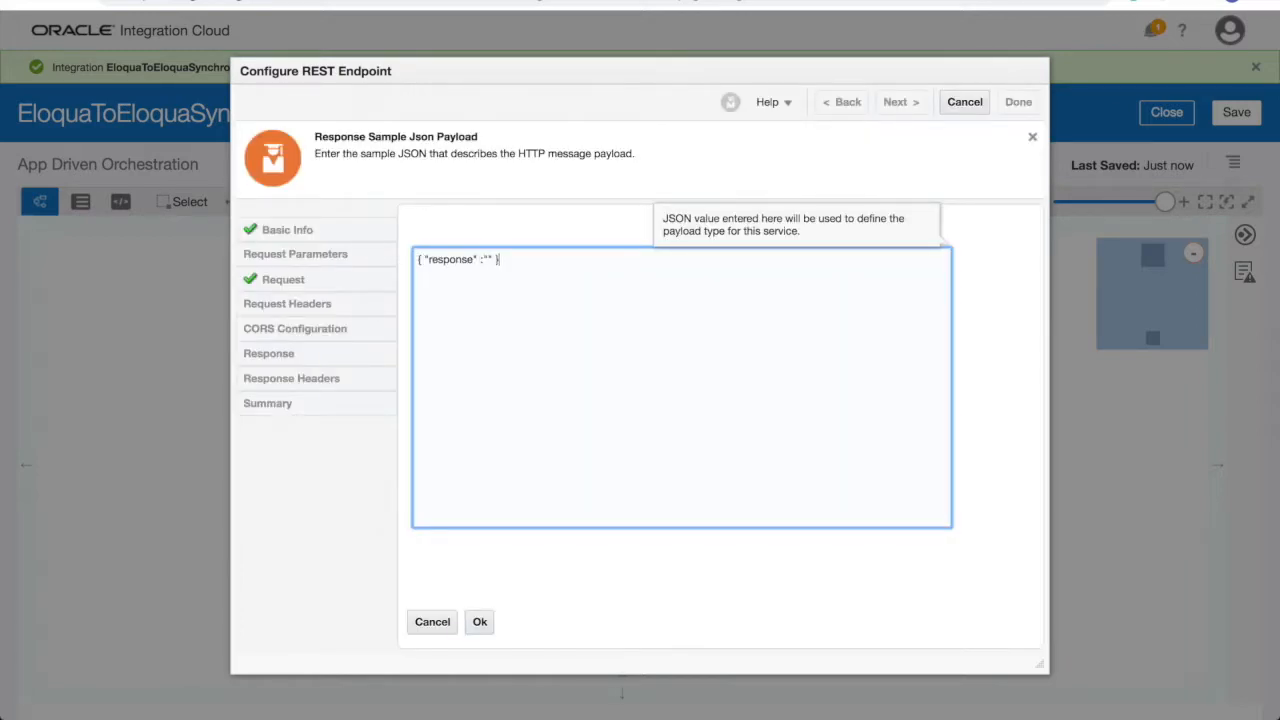
pyautogui.click(480, 621)
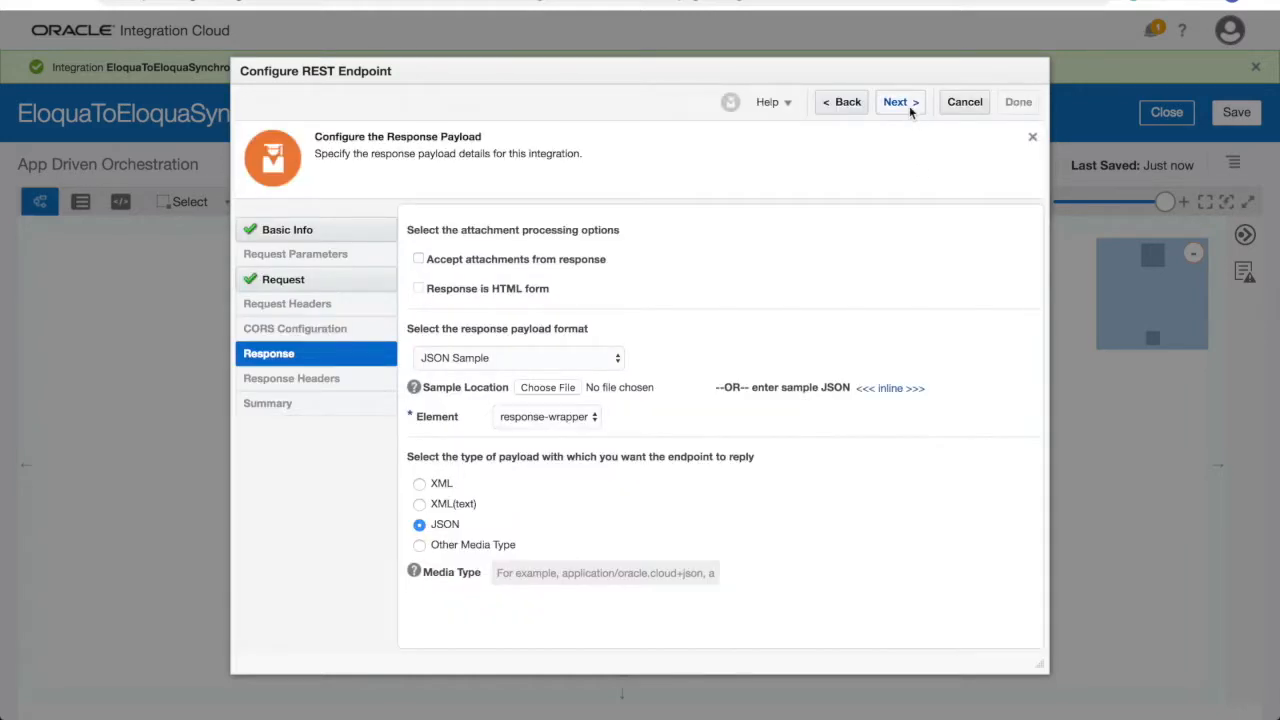
pyautogui.click(910, 101)
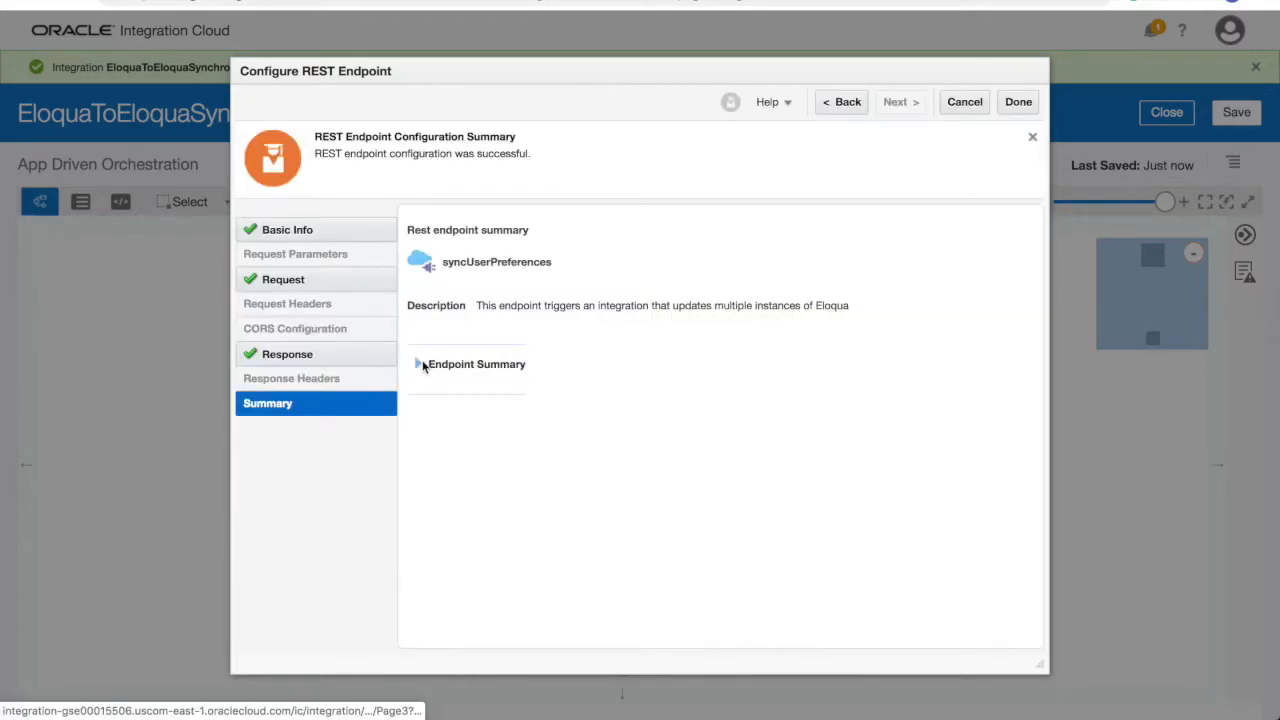
pyautogui.click(419, 364)
pyautogui.click(1018, 101)
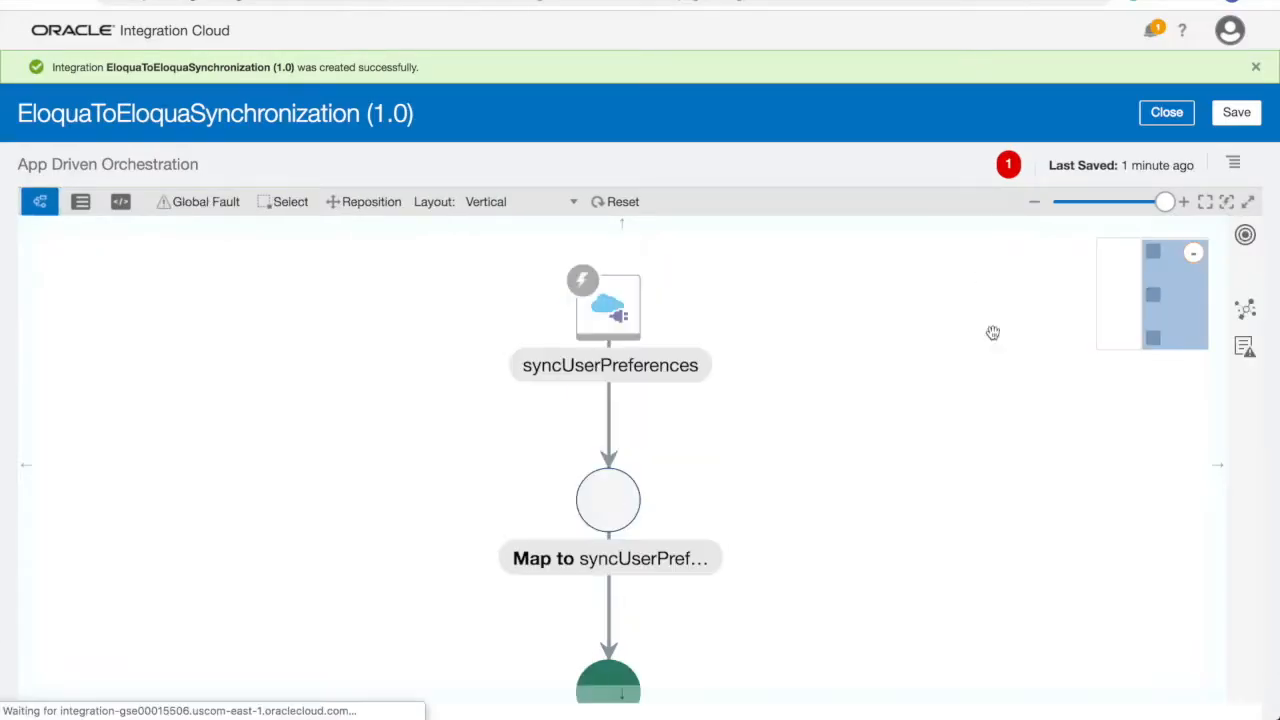
# - Add an Eloqua19 invoke after the syncUserPreferences trigger
pyautogui.click(610, 406)
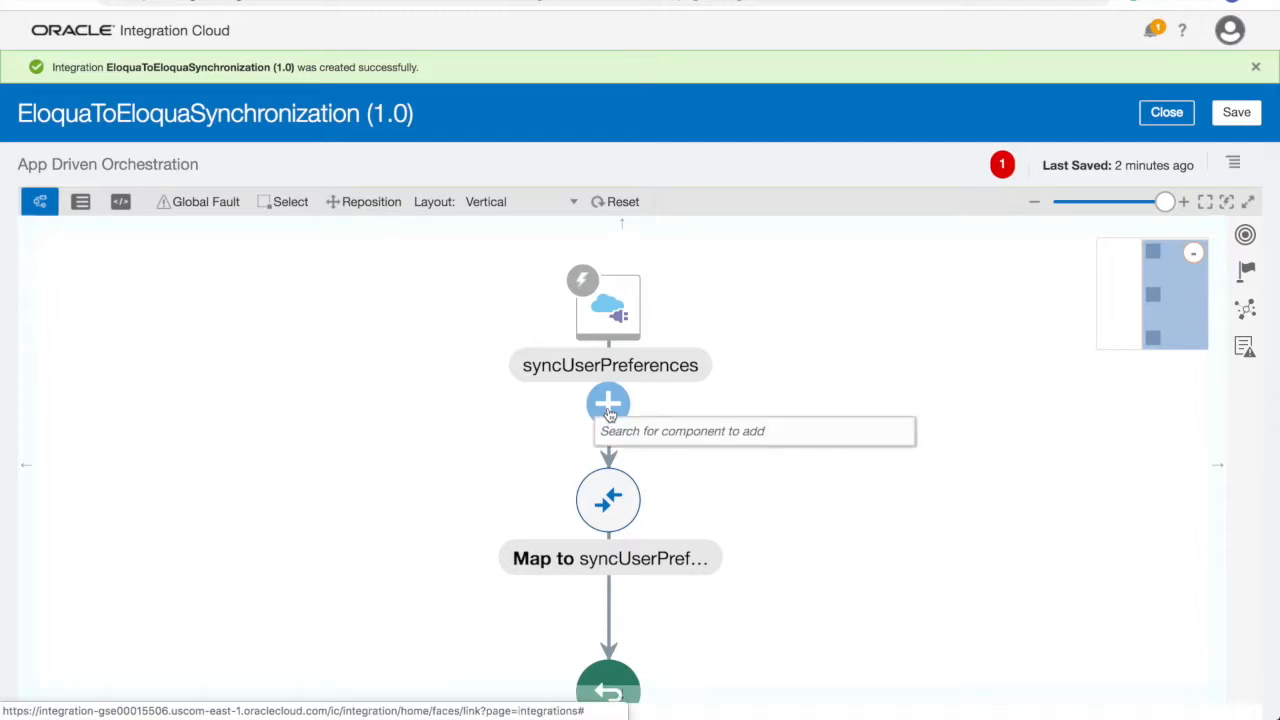
pyautogui.write('Eloq')
pyautogui.click(700, 523)
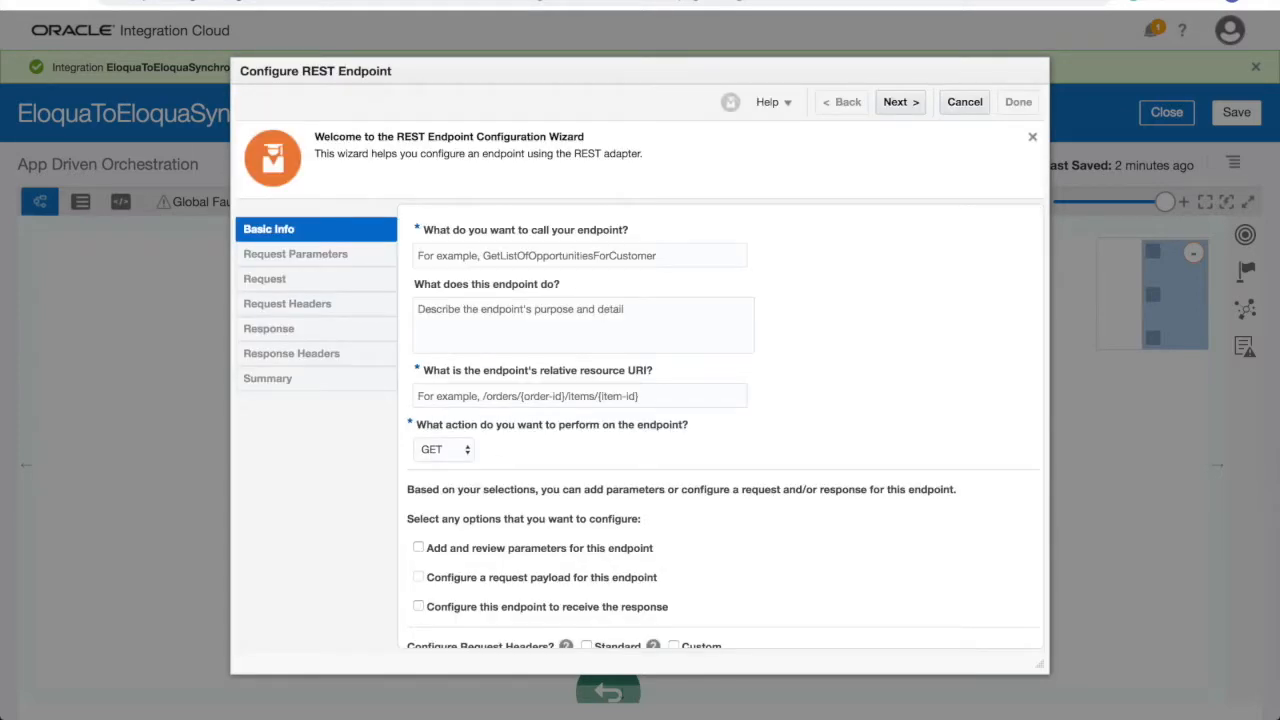
# - Name the endpoint getContactDetails with URI /callElo, enabling query parameters and response
pyautogui.click(476, 255)
pyautogui.write('getContactDetails')
pyautogui.press('Tab')
pyautogui.write('This endpoint calls Eloqua to get the list of the contact based on the email')
pyautogui.press('Tab')
pyautogui.write('/callElo')
pyautogui.press('Tab')
pyautogui.scroll(-1, 524, 408)
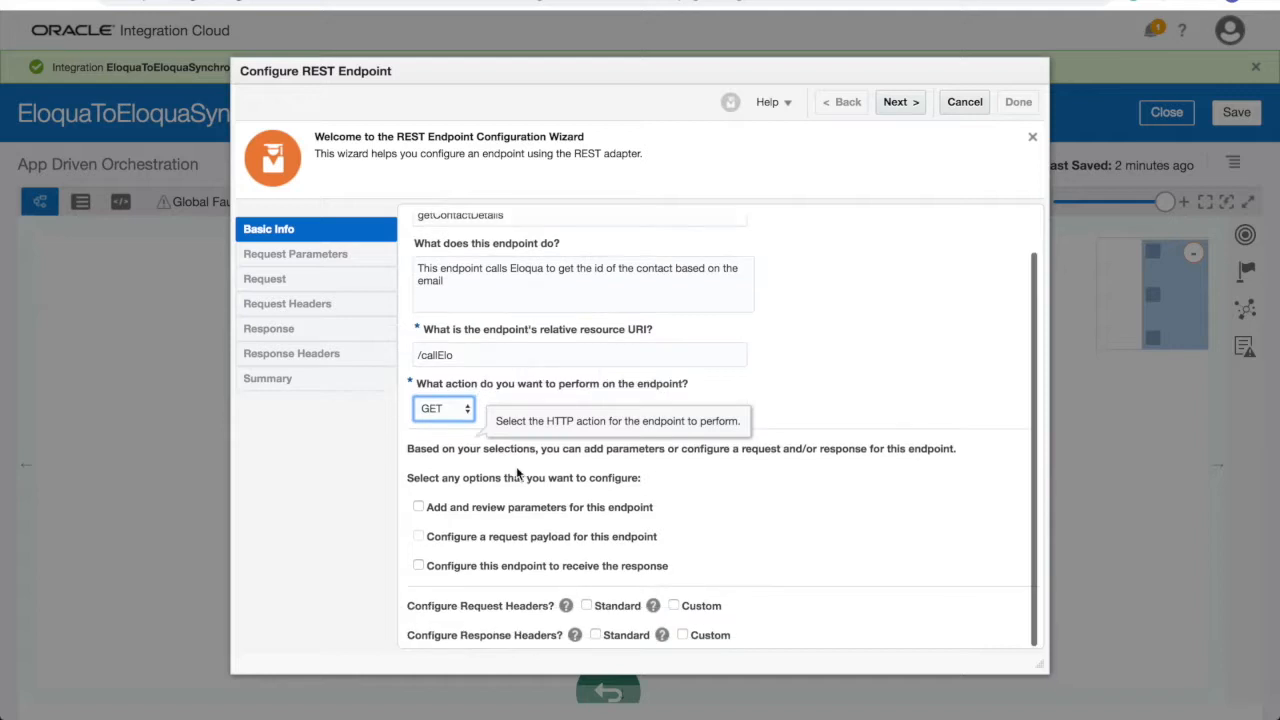
pyautogui.click(419, 507)
pyautogui.click(419, 565)
pyautogui.click(897, 103)
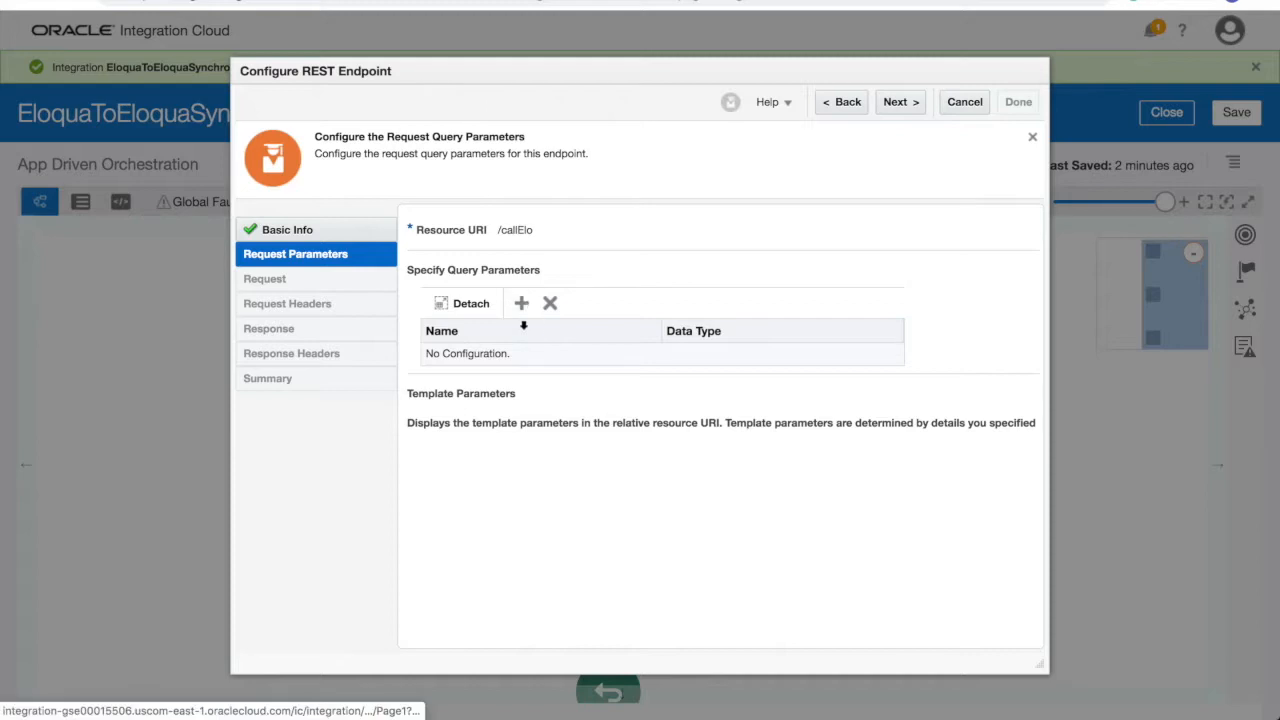
# - Add string query parameters depth and search
pyautogui.click(521, 303)
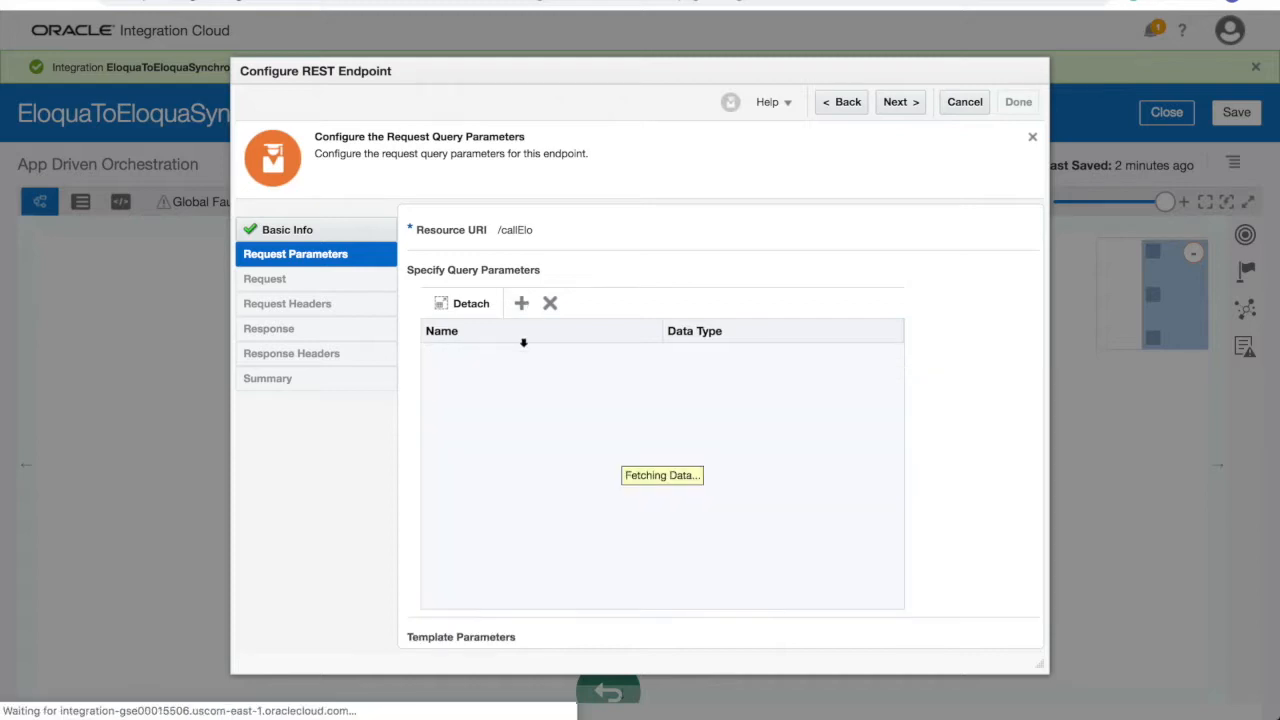
pyautogui.write('depth')
pyautogui.press('Tab')
pyautogui.press('s')
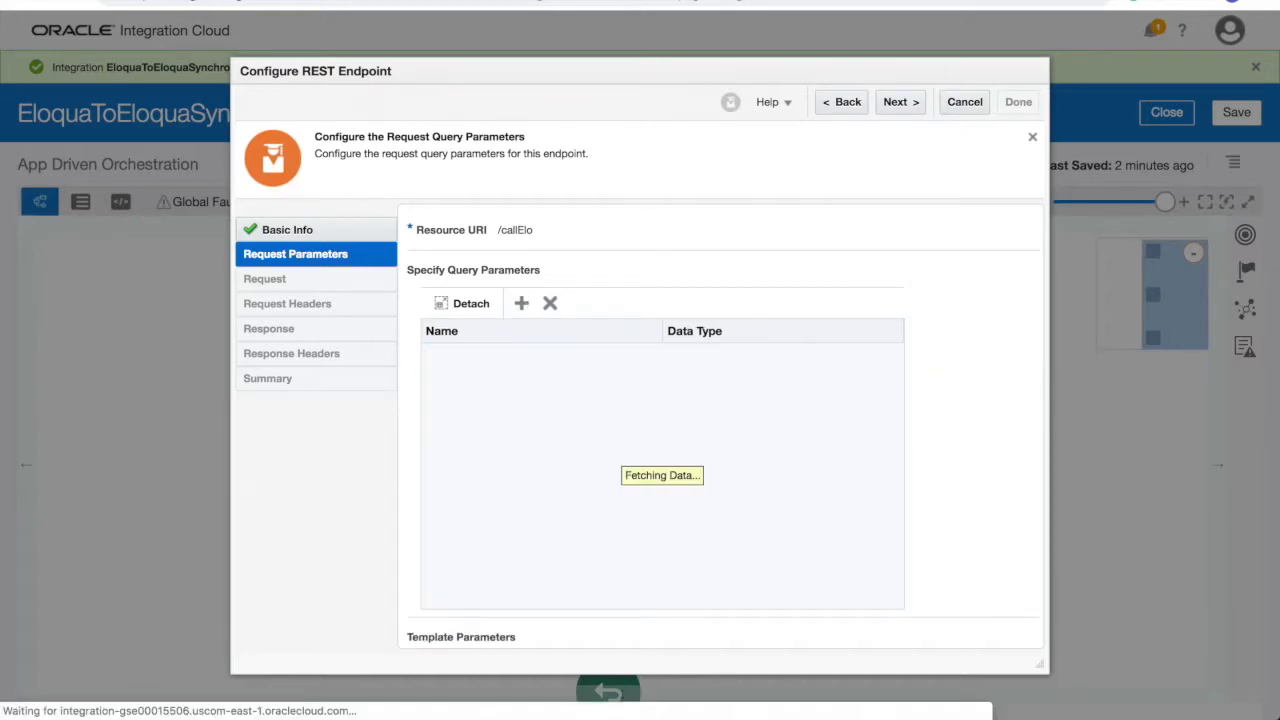
pyautogui.click(521, 303)
pyautogui.write('search')
pyautogui.press('Tab')
pyautogui.press('s')
# - Define the response from a pasted inline JSON sample and finish the getContactDetails endpoint
pyautogui.click(900, 101)
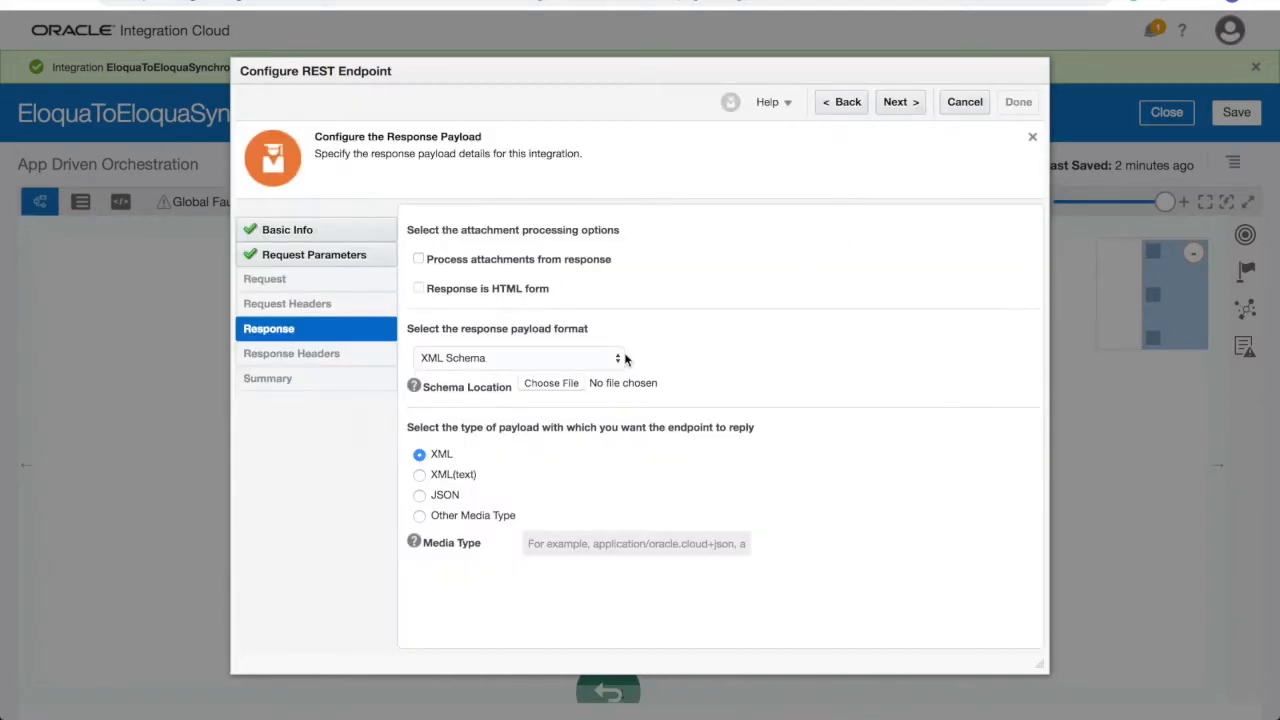
pyautogui.click(618, 358)
pyautogui.click(609, 371)
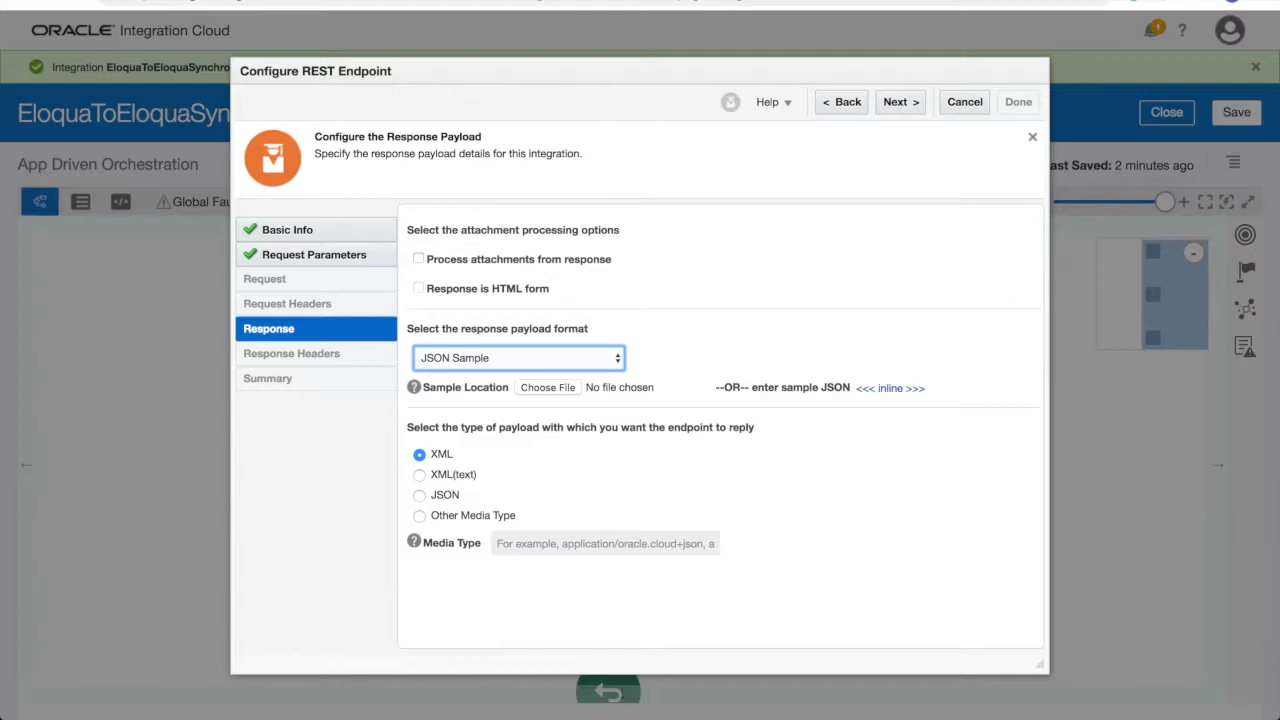
pyautogui.click(890, 389)
pyautogui.hotkey('ctrl', 'v')
pyautogui.click(480, 620)
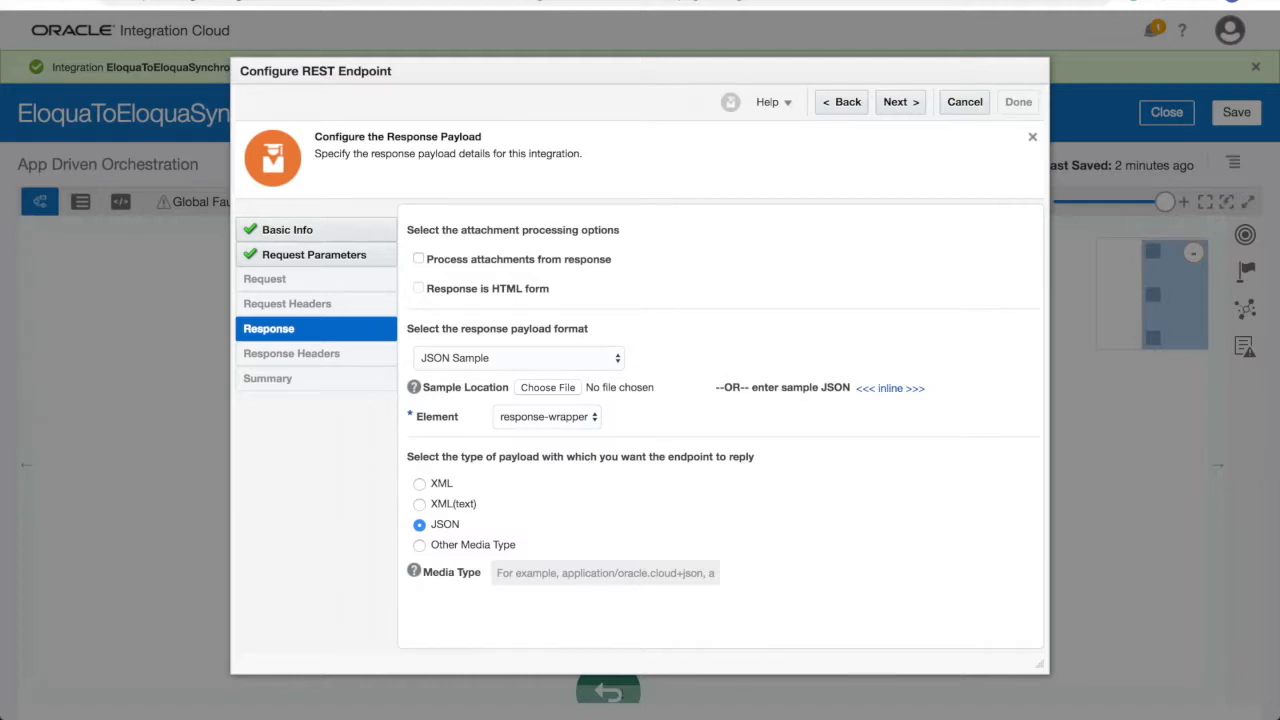
pyautogui.click(898, 104)
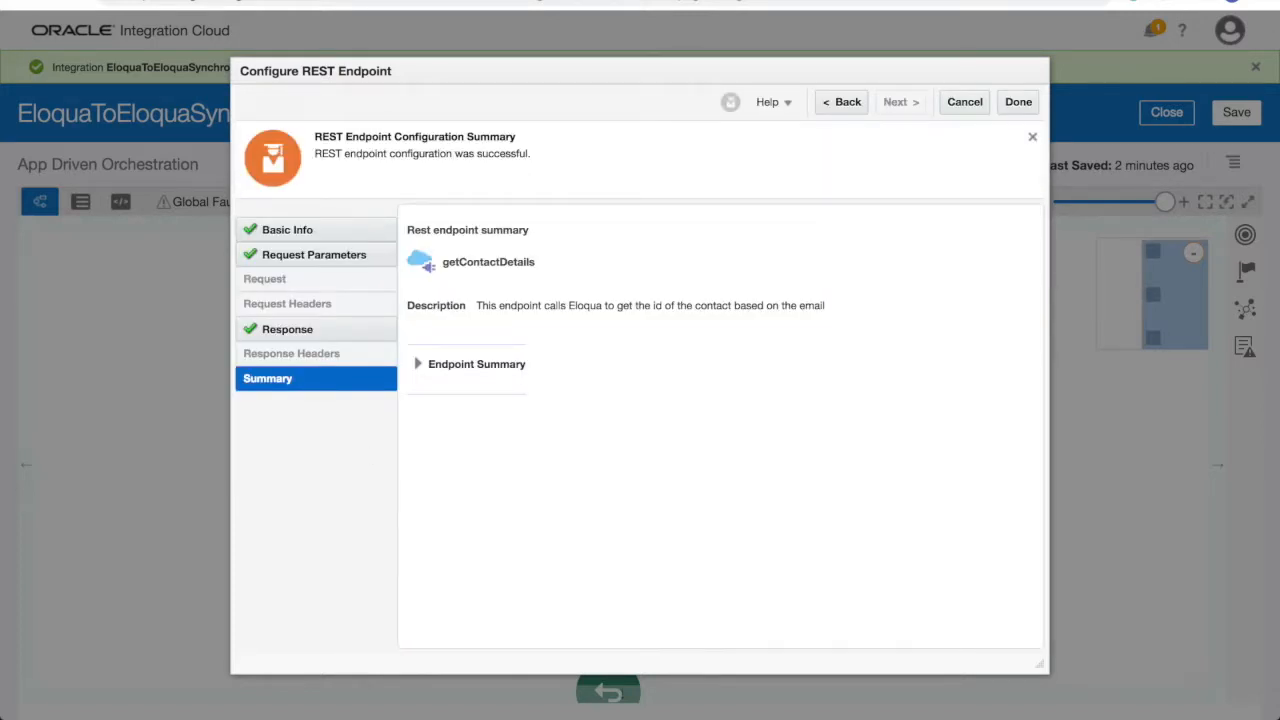
pyautogui.click(424, 366)
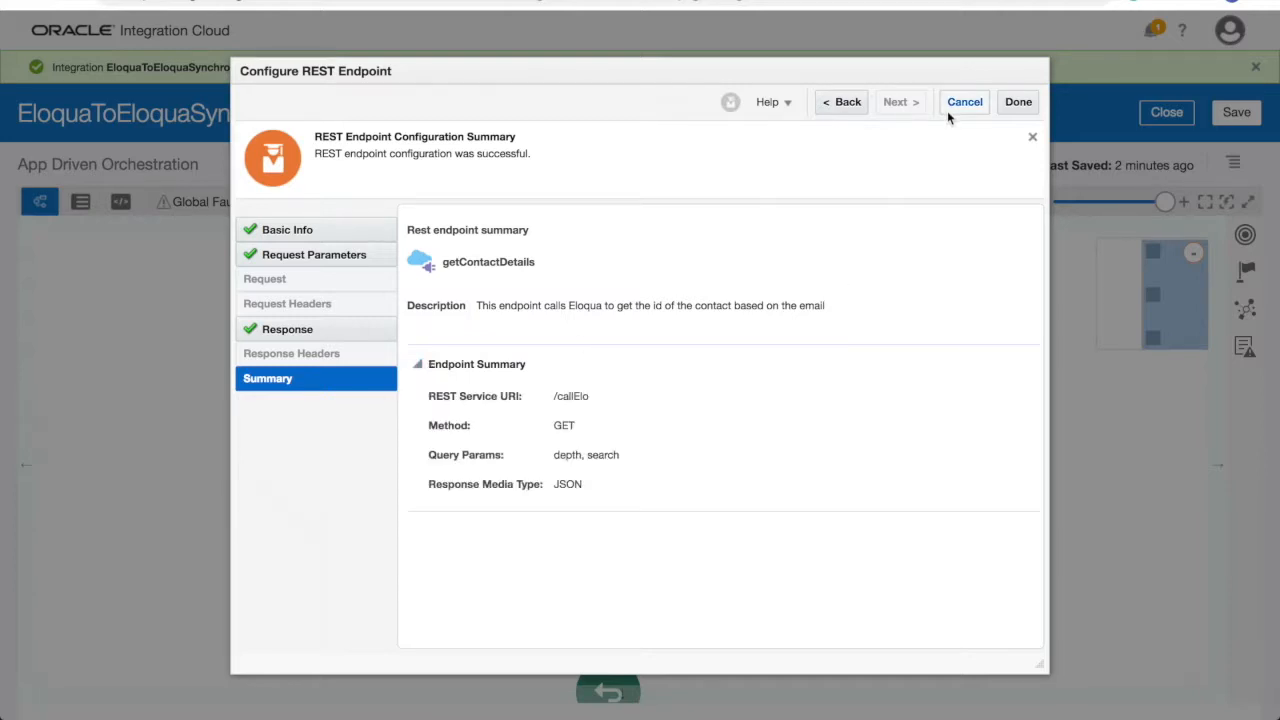
pyautogui.click(1018, 102)
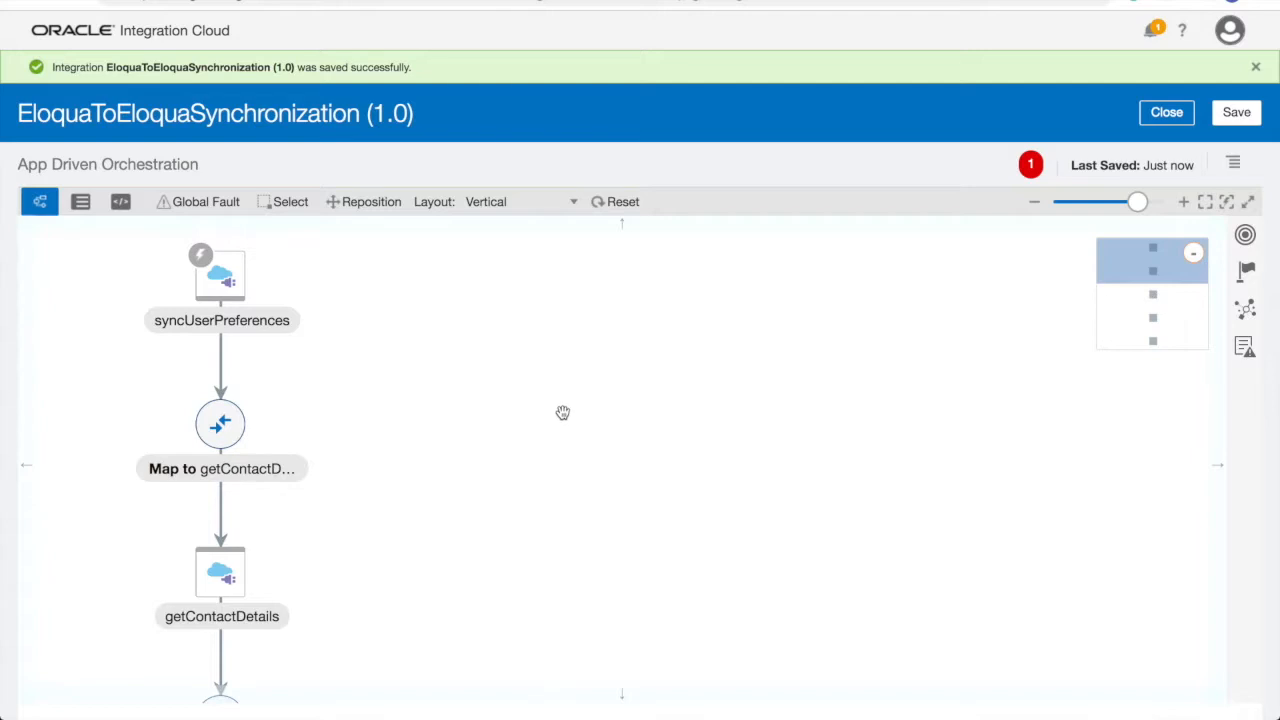
# - In the Map to getContactDetails mapper, drag the source email field onto the search query parameter
pyautogui.click(219, 425)
pyautogui.click(275, 401)
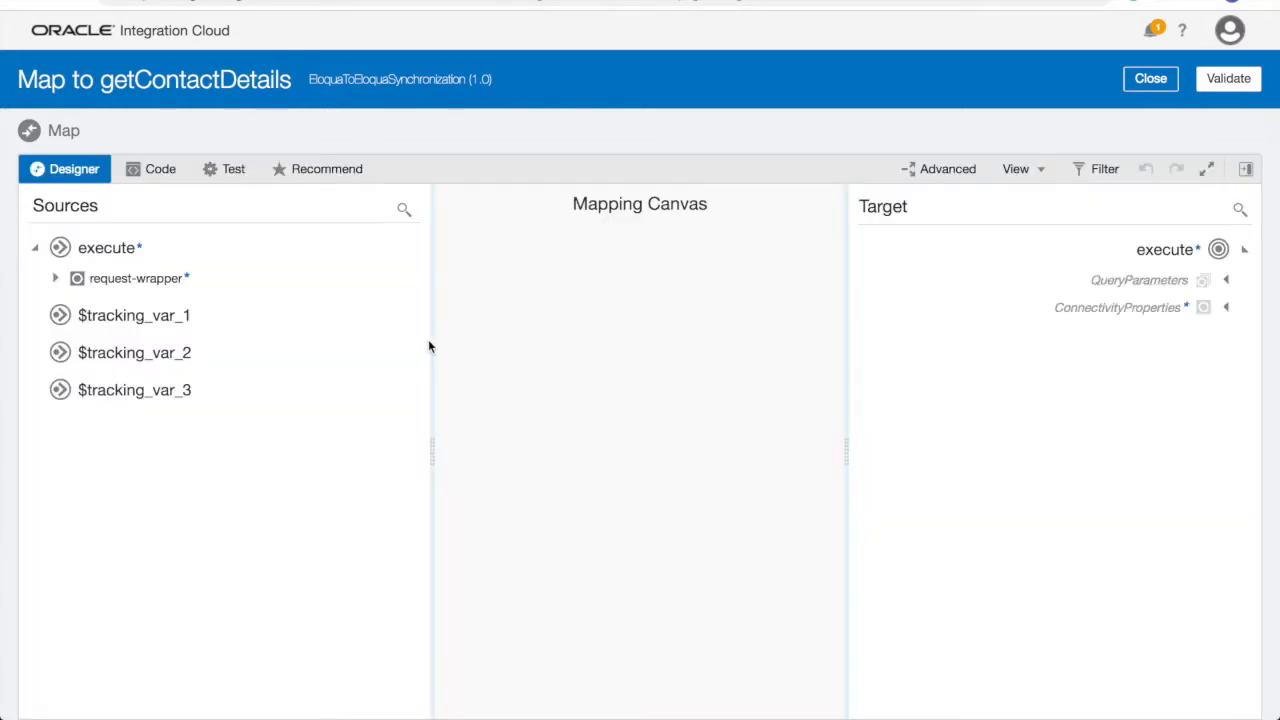
pyautogui.click(66, 279)
pyautogui.click(1229, 284)
pyautogui.click(1165, 314)
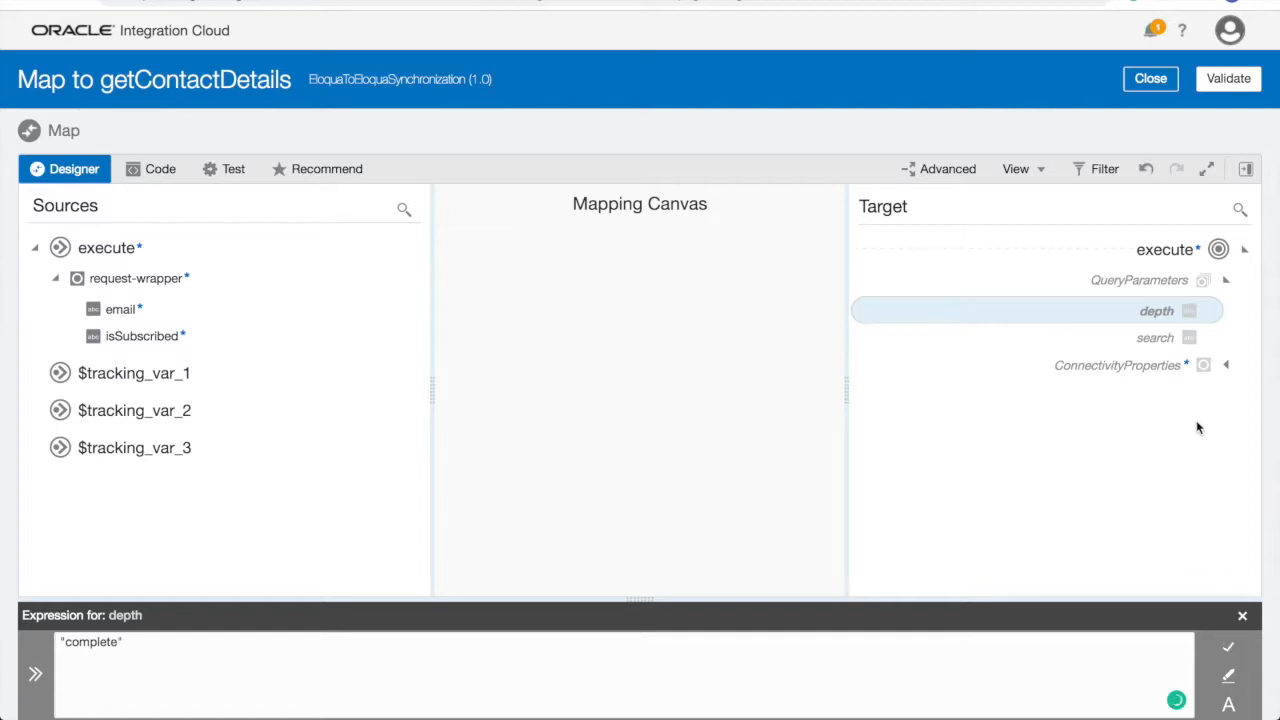
pyautogui.click(1156, 339)
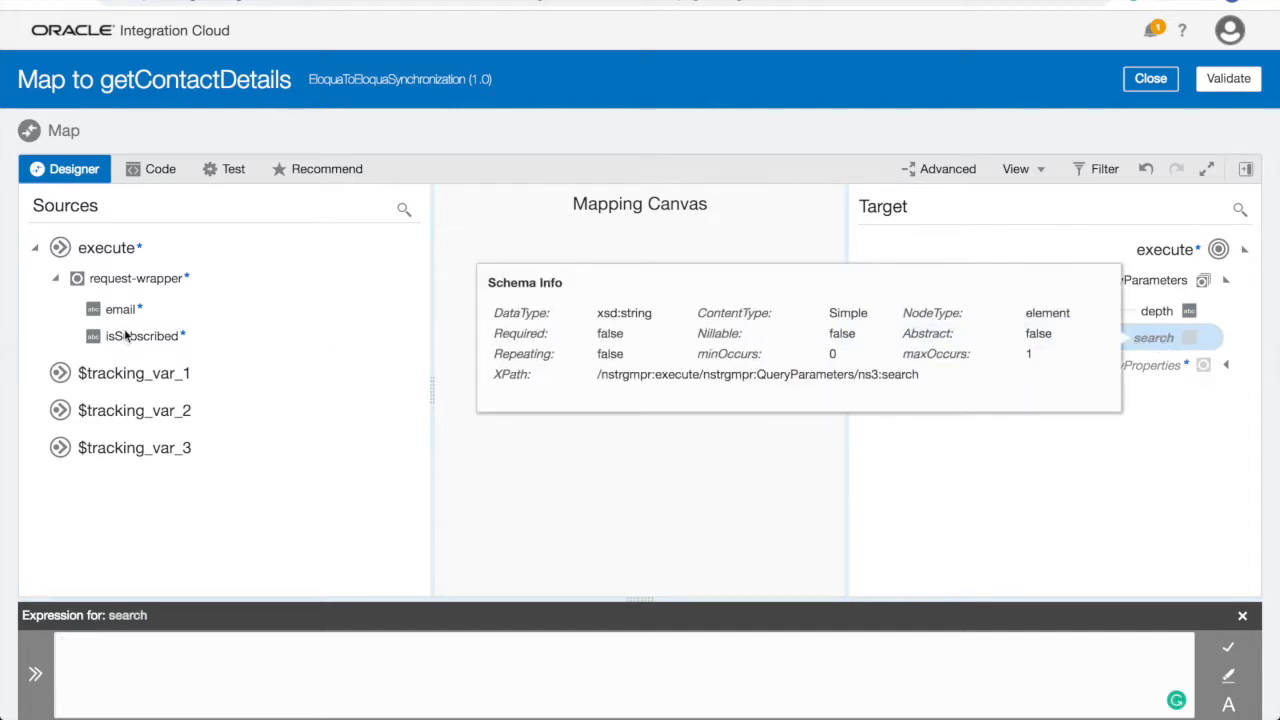
pyautogui.moveTo(133, 316); pyautogui.dragTo(1142, 340)
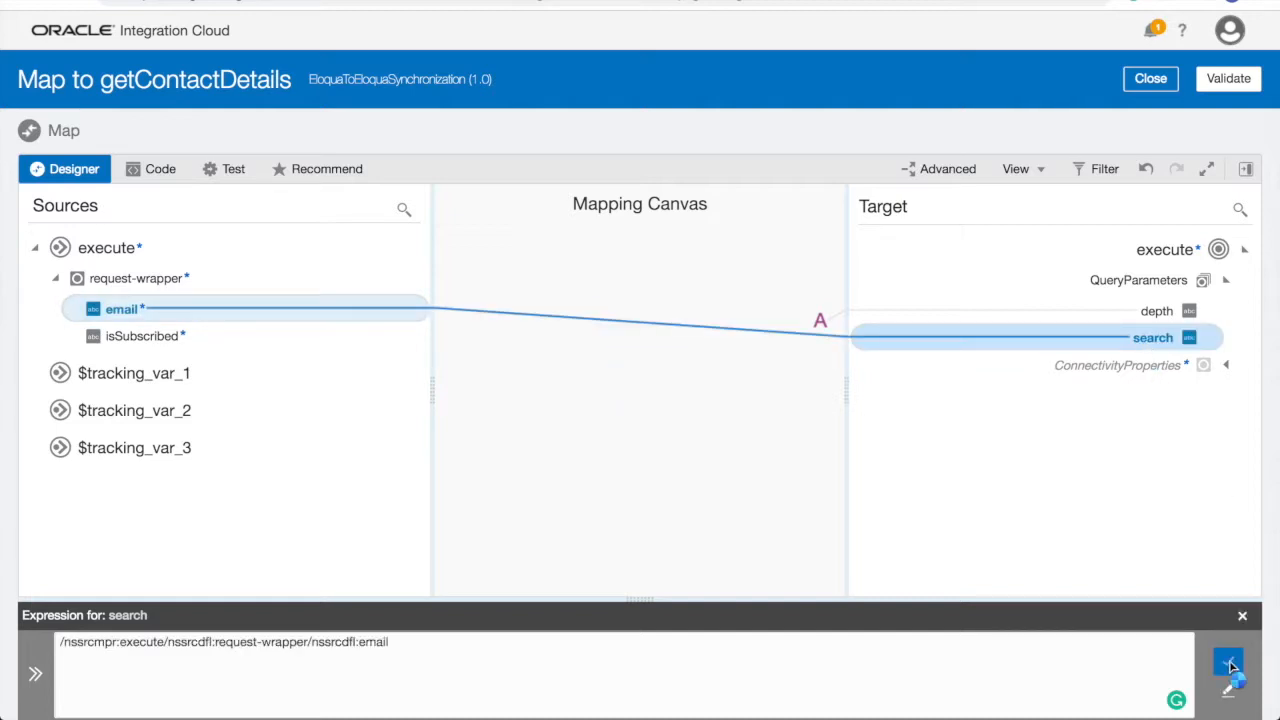
pyautogui.click(1226, 368)
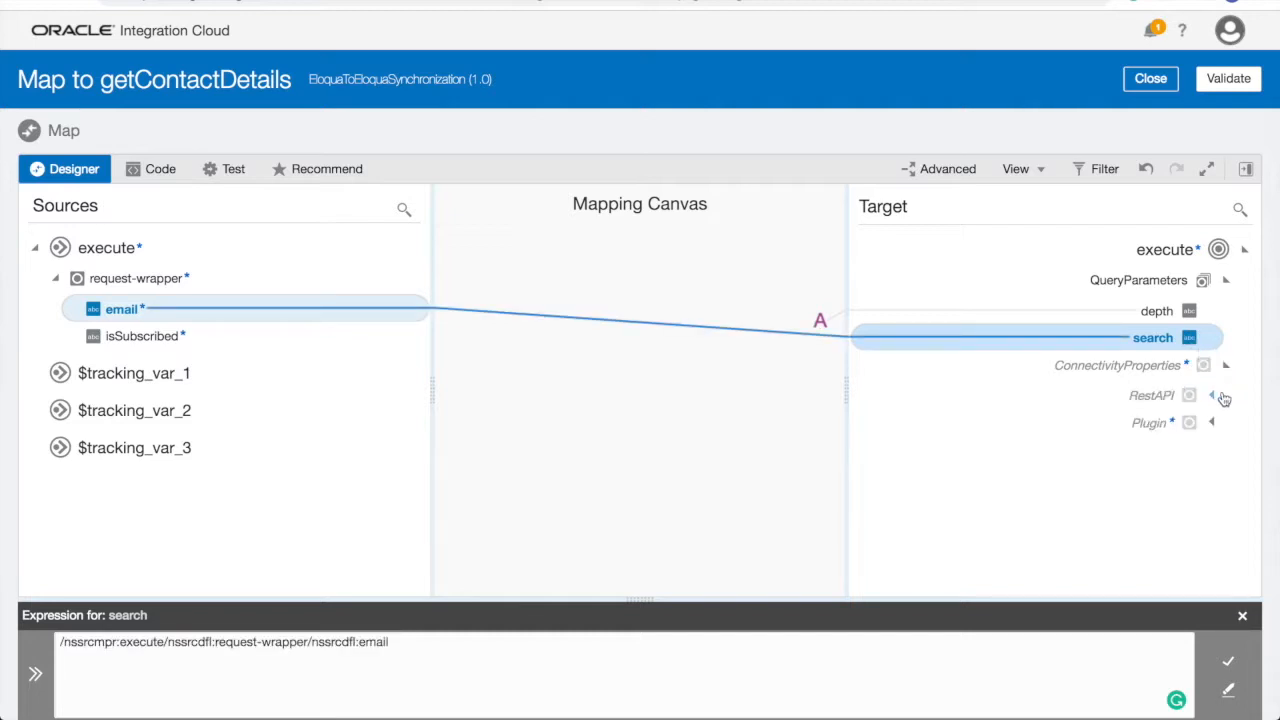
pyautogui.click(1215, 399)
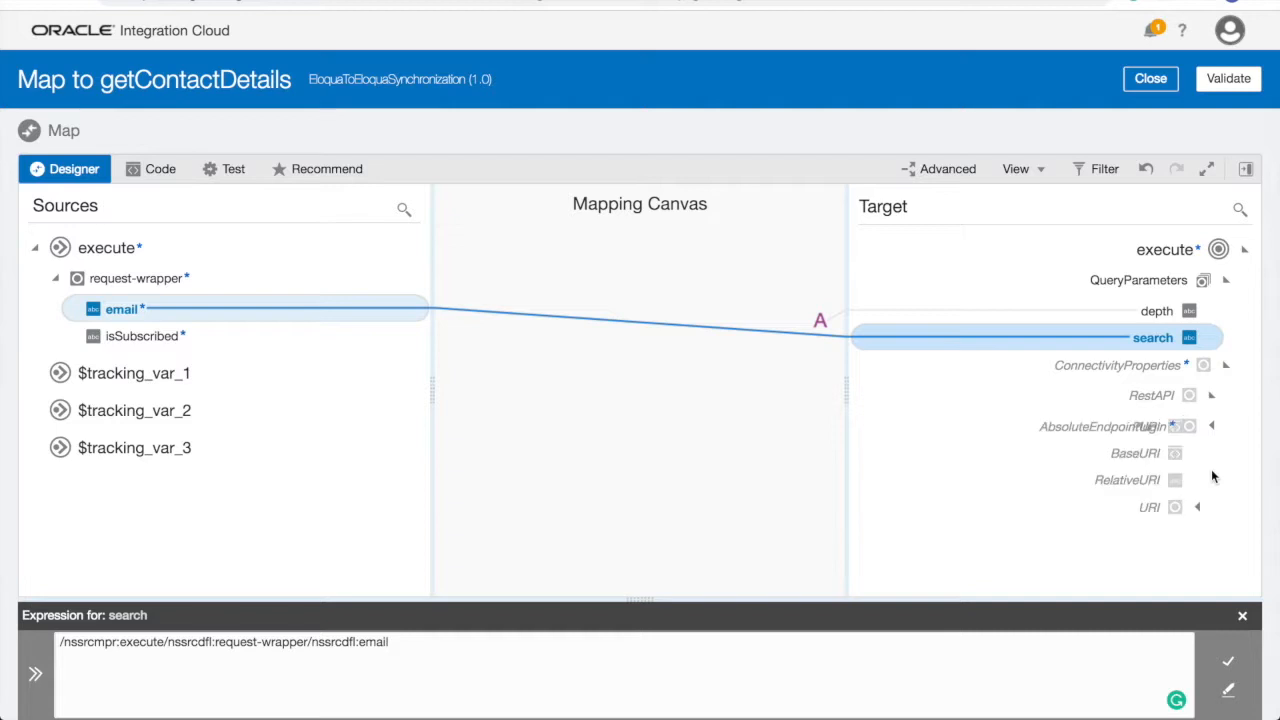
pyautogui.click(1150, 458)
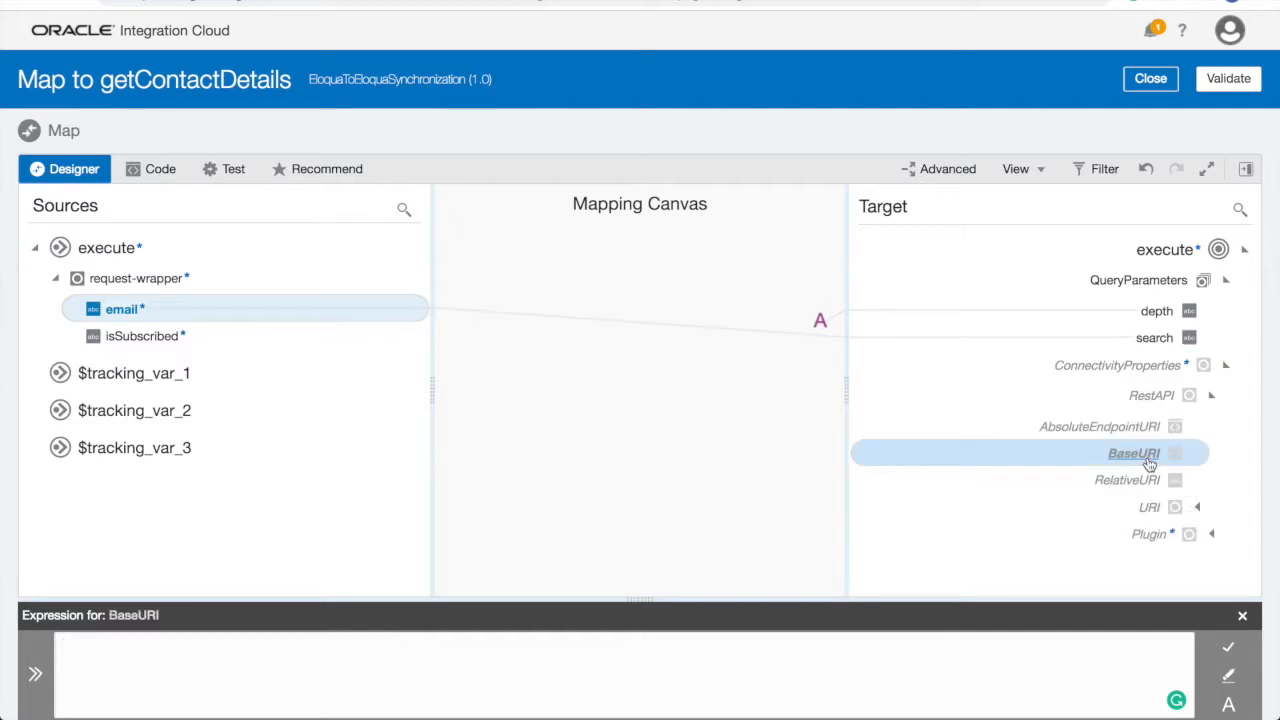
pyautogui.click(1023, 650)
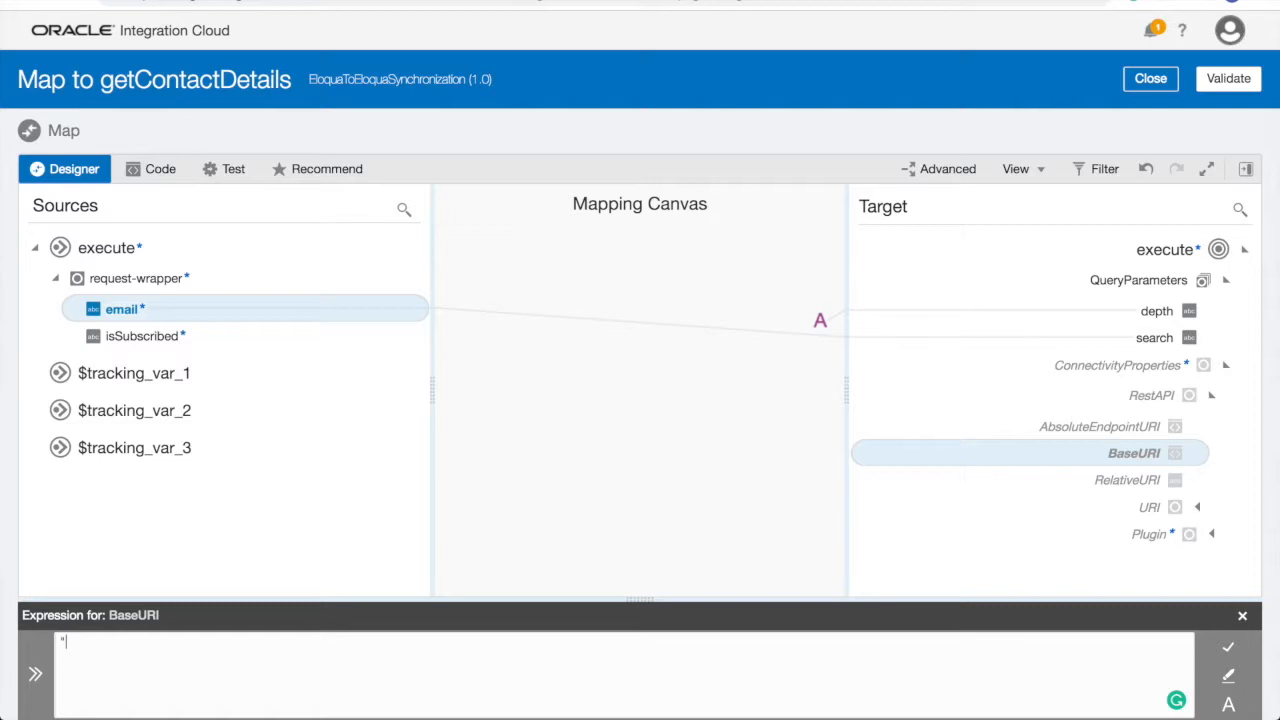
pyautogui.write('"')
pyautogui.write('https://secure.p03.eloqua.com')
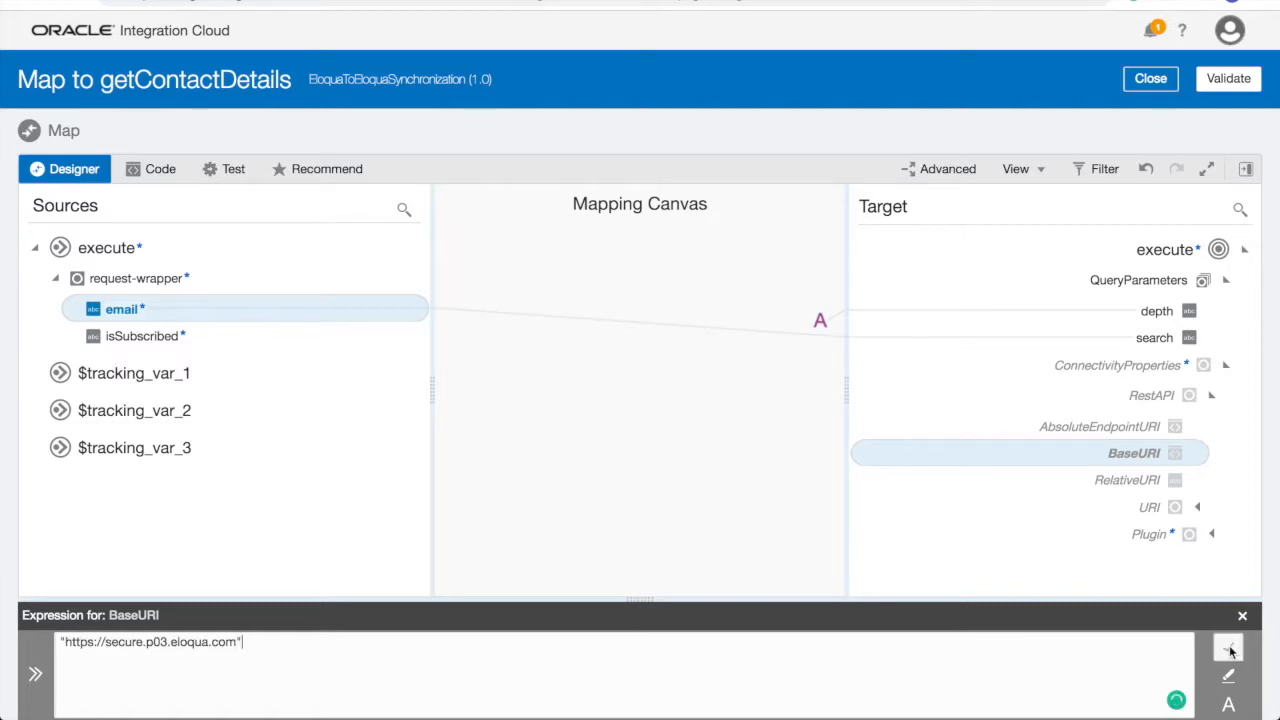
pyautogui.click(1228, 647)
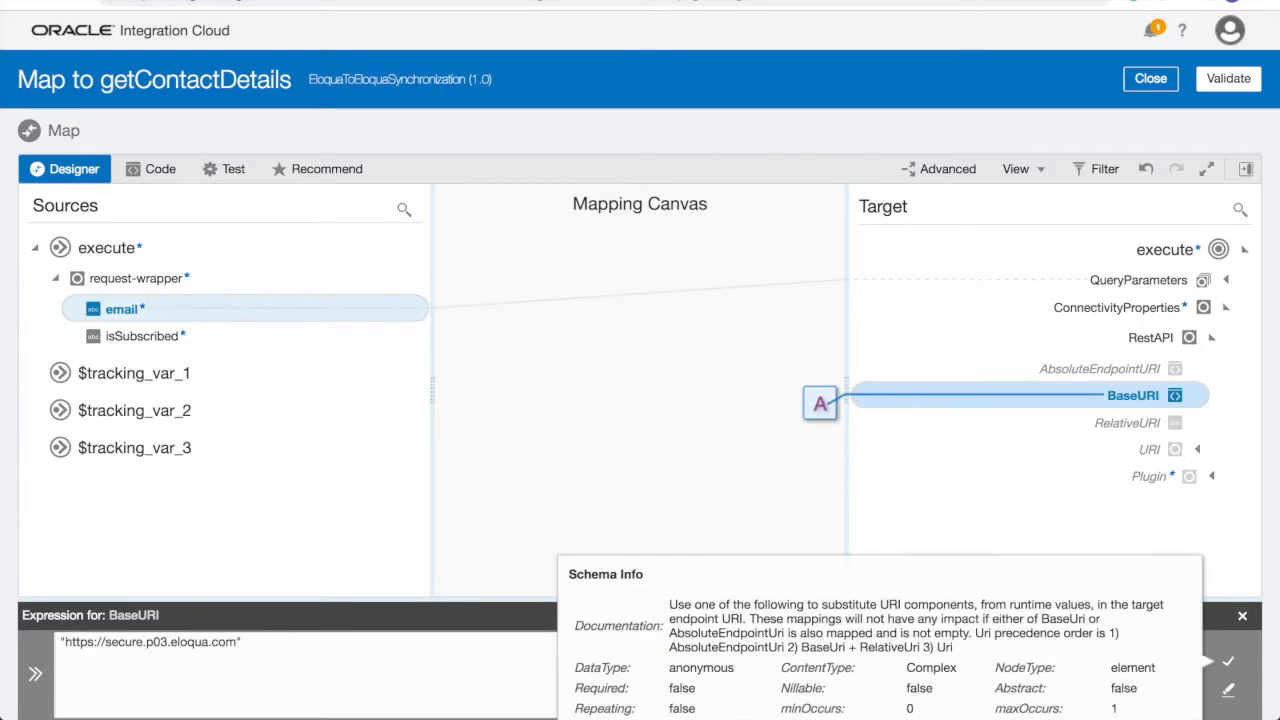
pyautogui.click(1123, 425)
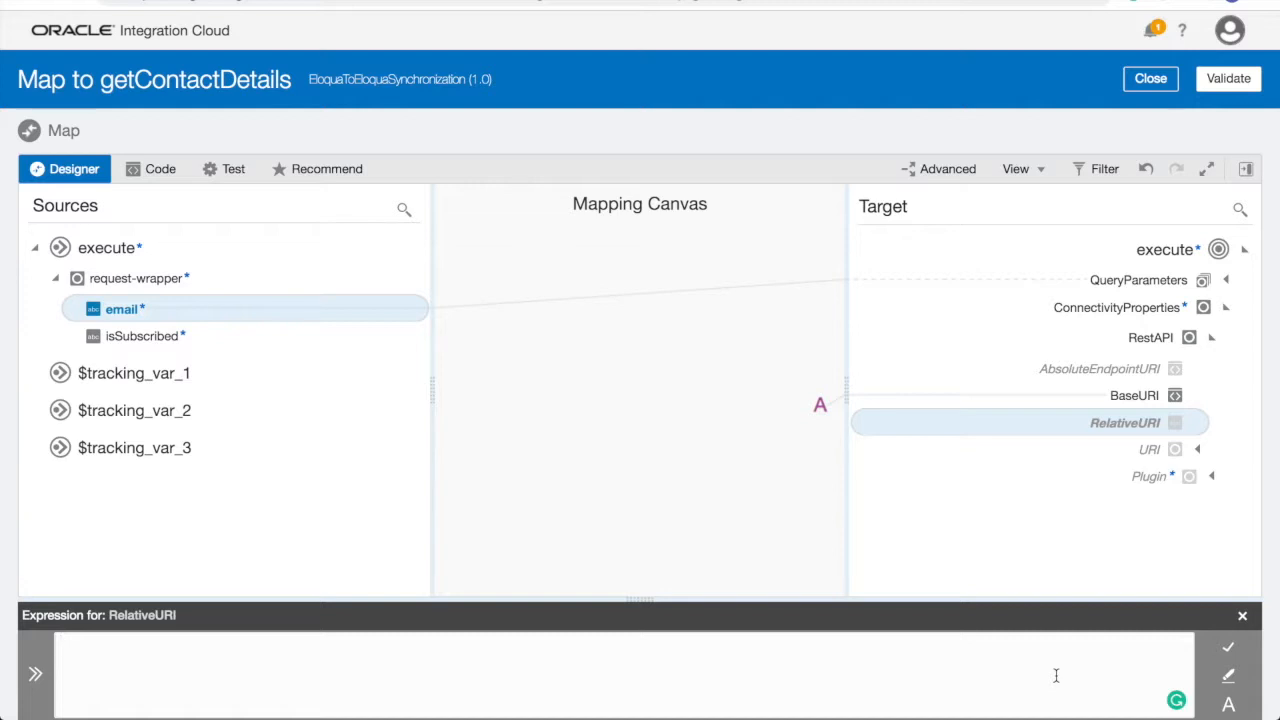
pyautogui.click(1055, 676)
pyautogui.write('"')
pyautogui.write('/api/REST/1.0/data/contacts')
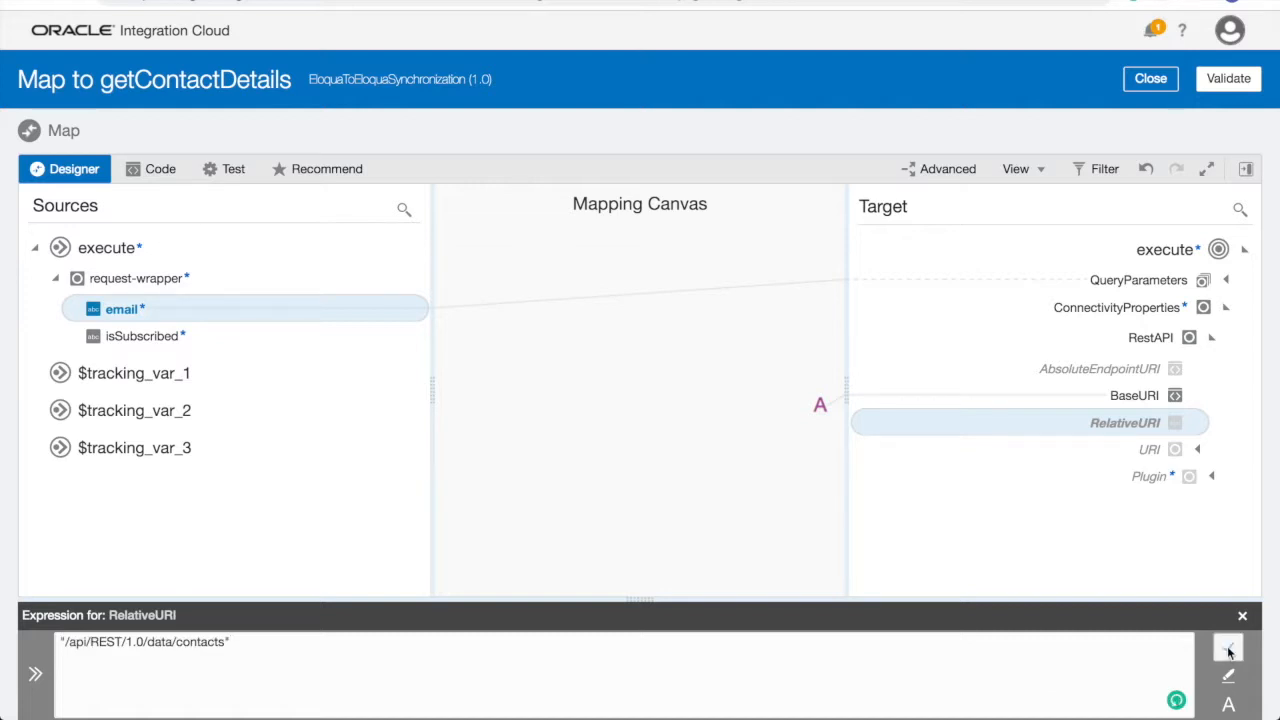
pyautogui.click(1227, 648)
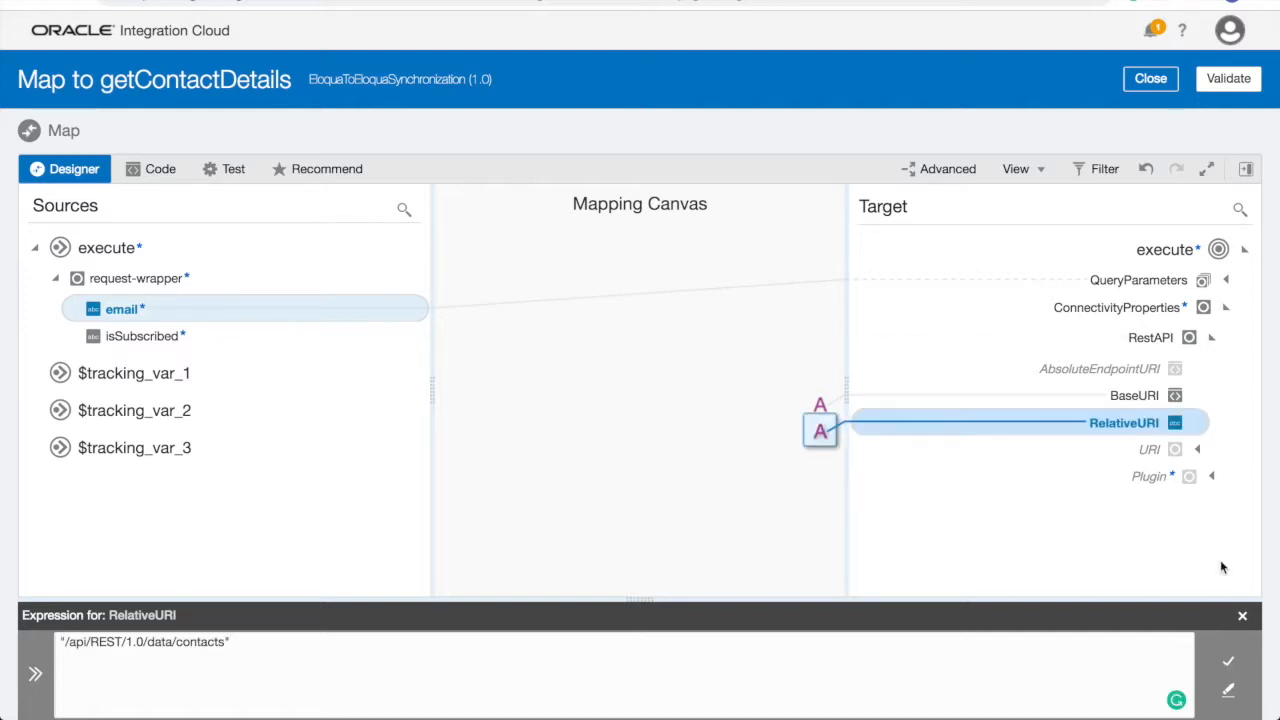
pyautogui.click(1225, 92)
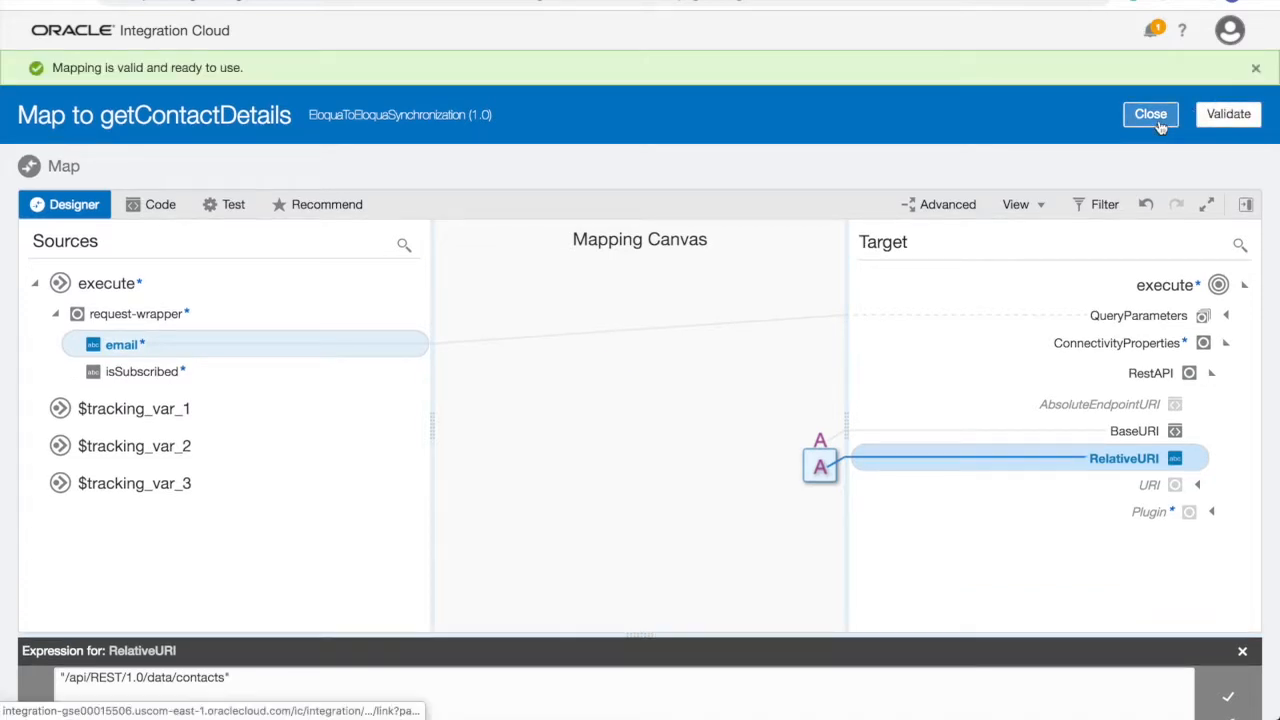
# - Close the mapper and bring the steps below getContactDetails into view on the canvas
pyautogui.click(1158, 120)
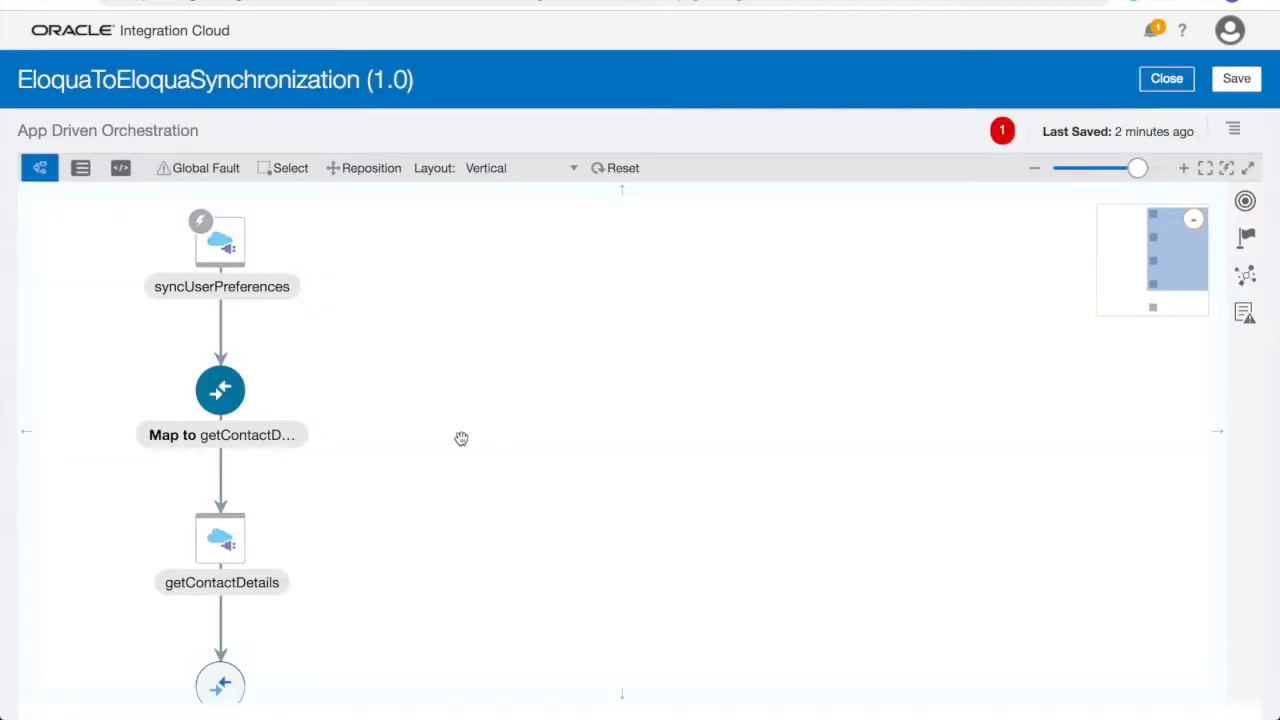
pyautogui.moveTo(463, 451); pyautogui.dragTo(468, 333)
# - Add an Eloqua19 invoke after getContactDetails by searching 'Eloq' among the components
pyautogui.moveTo(226, 506)
pyautogui.click(248, 510)
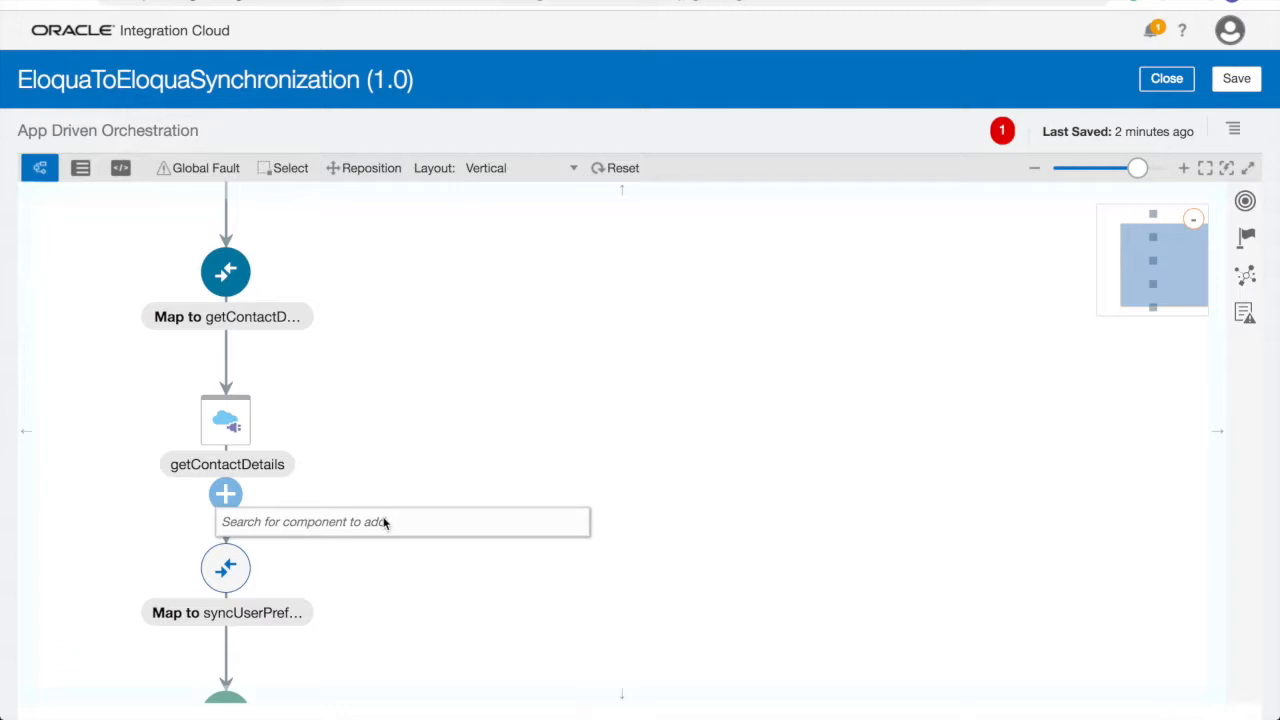
pyautogui.click(383, 520)
pyautogui.write('El')
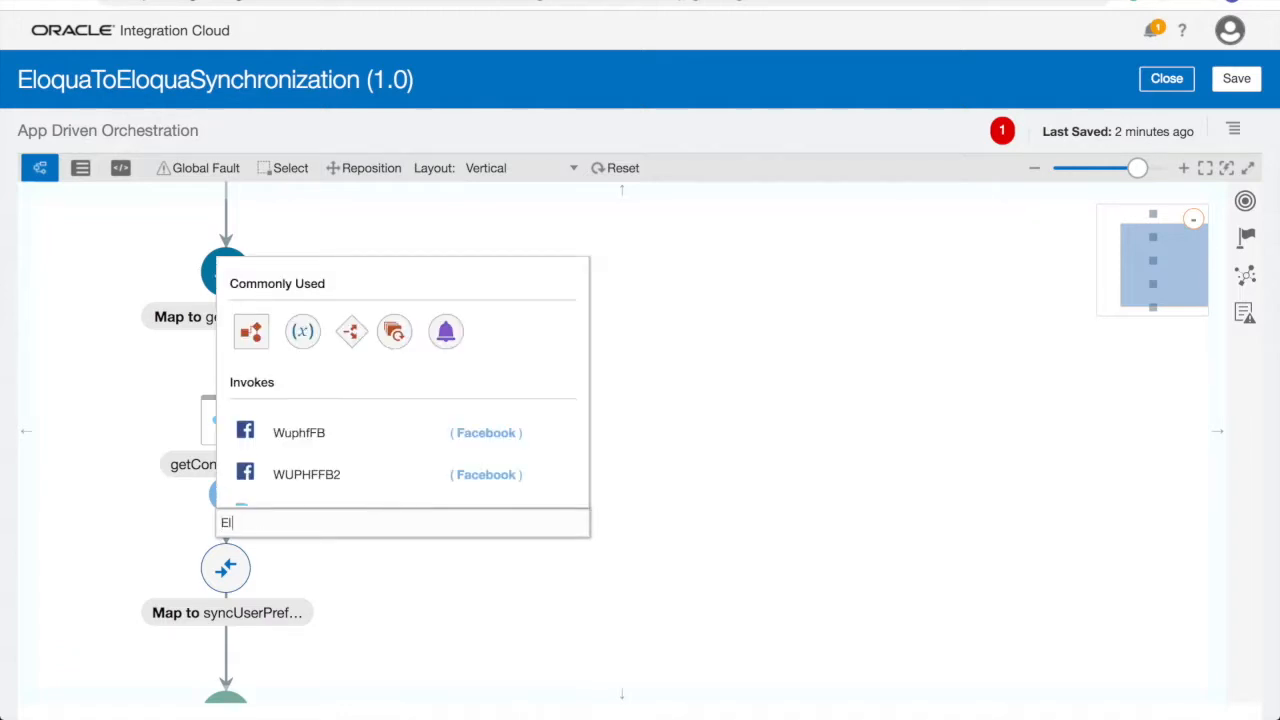
pyautogui.write('oq')
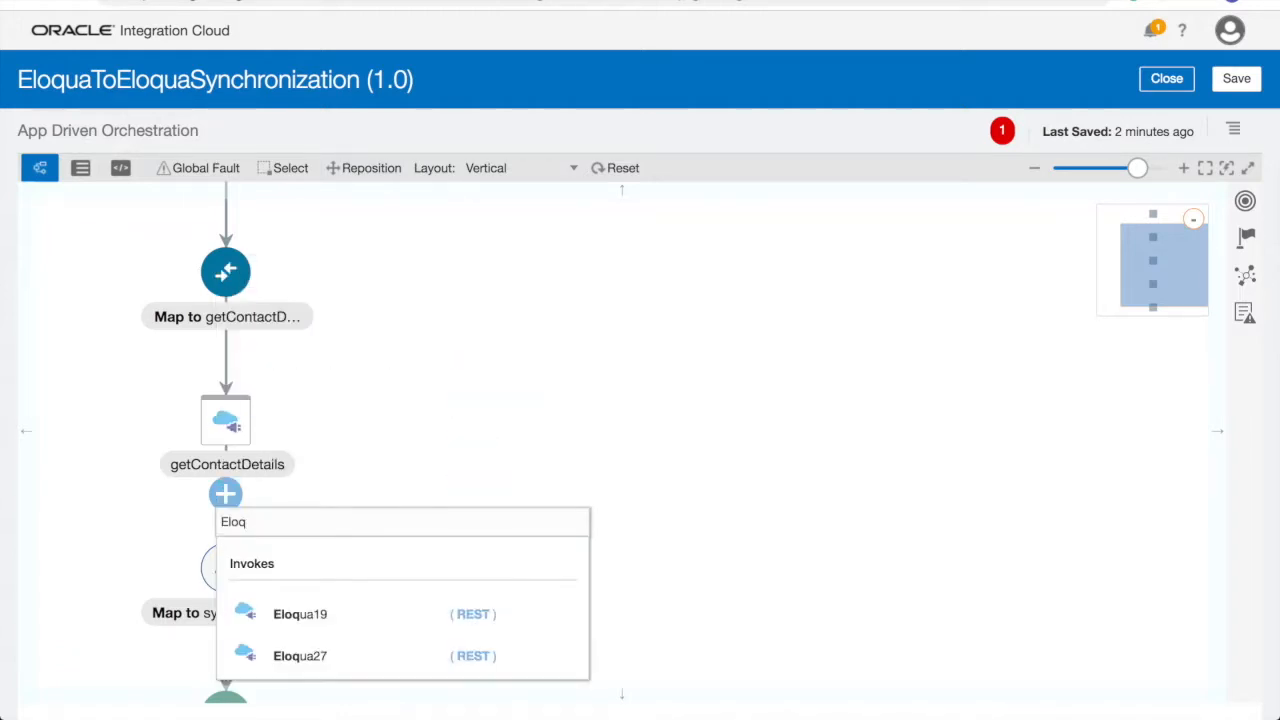
pyautogui.click(356, 607)
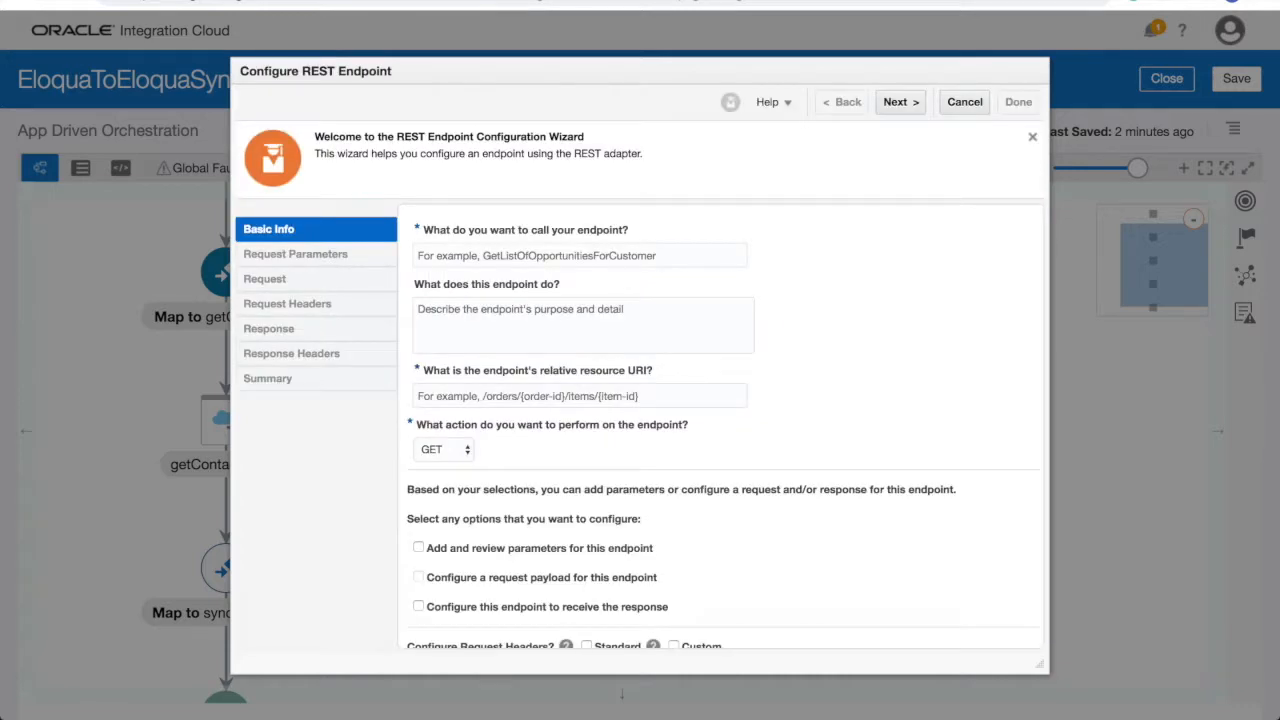
# - Name the endpoint updateContactPreferences with a description, resource /updateContact, action PUT, and a response enabled
pyautogui.click(411, 255)
pyautogui.write('updateContactPreference')
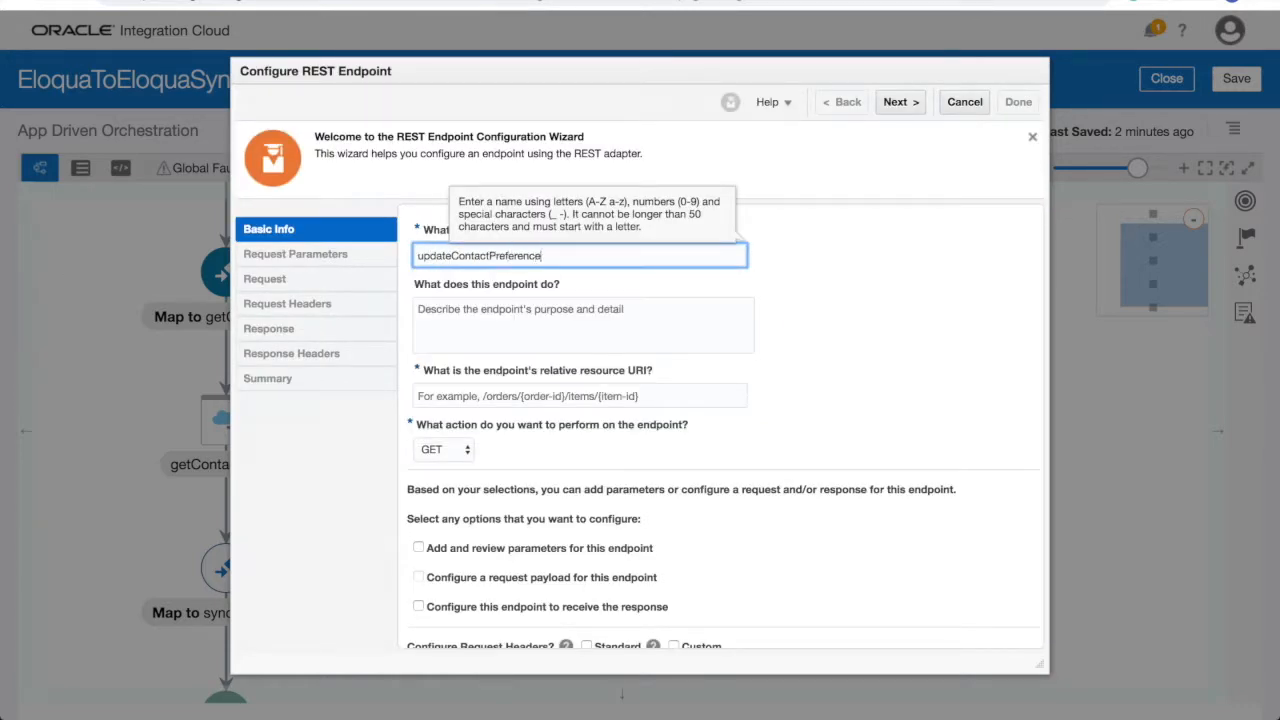
pyautogui.write('s')
pyautogui.press('Tab')
pyautogui.hotkey('ctrl', 'v')
pyautogui.press('Tab')
pyautogui.write('/updatePre')
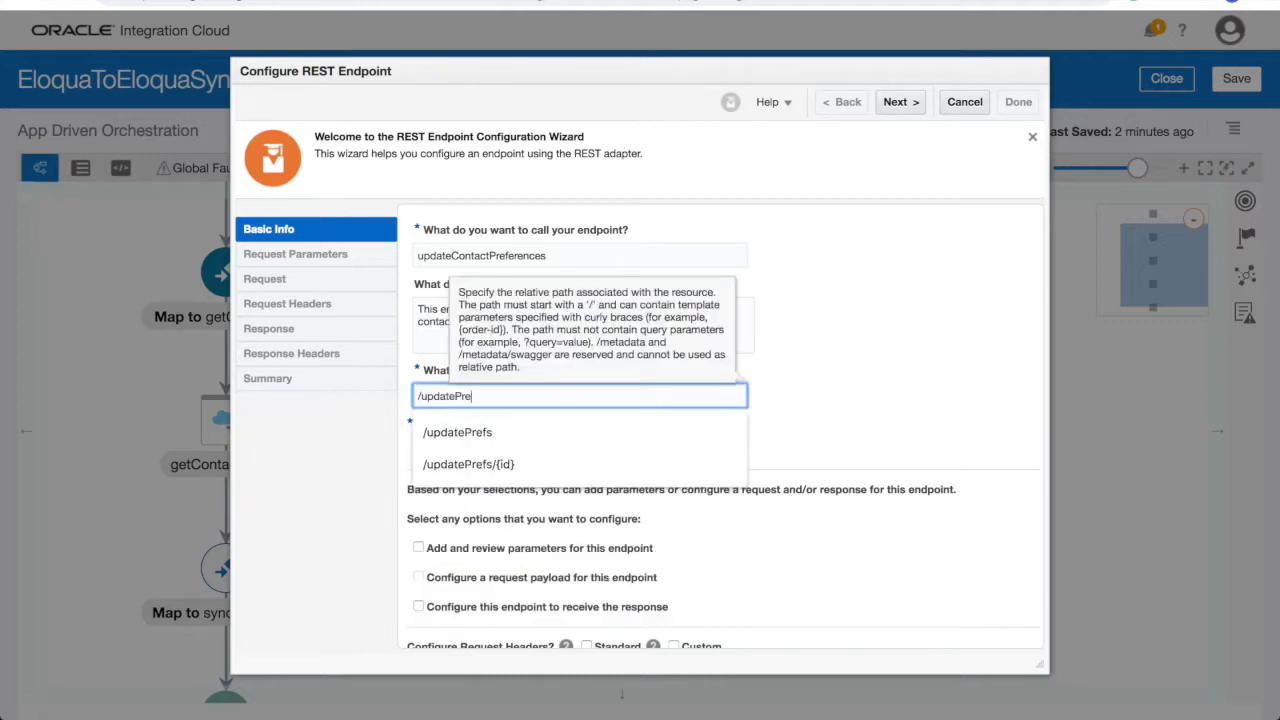
pyautogui.write('ference')
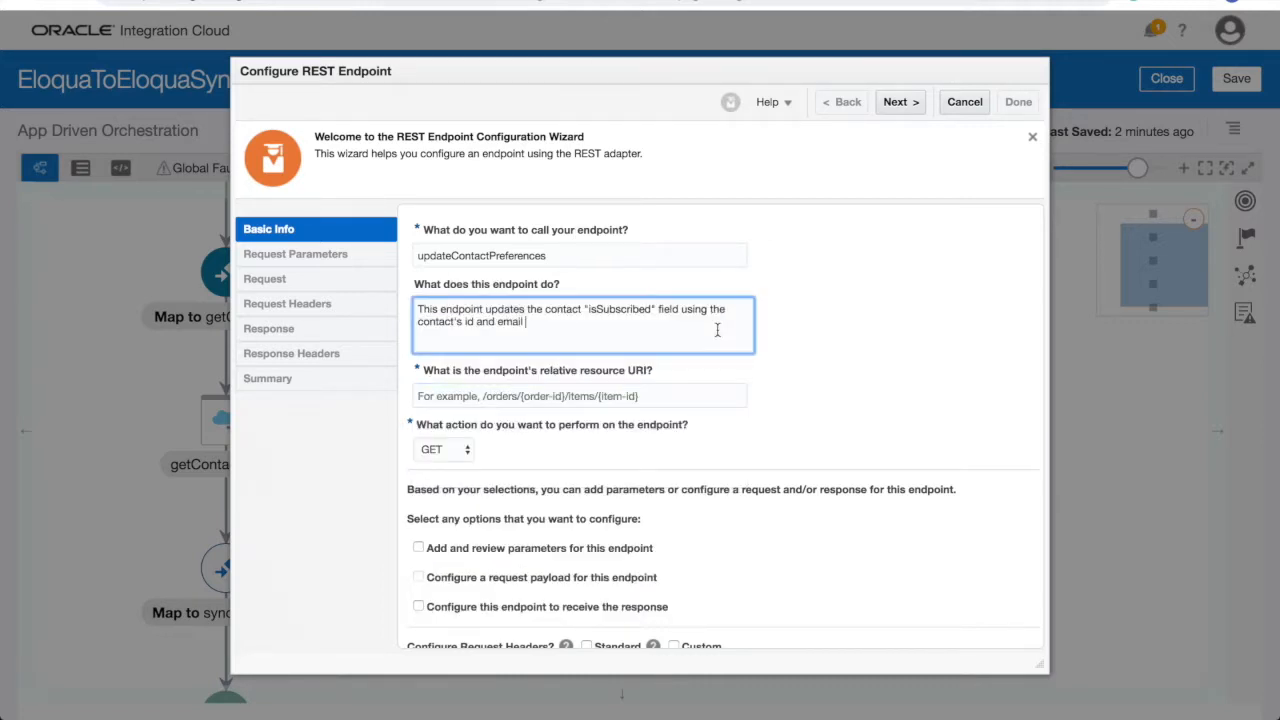
pyautogui.press('Tab')
pyautogui.write('/updateContact')
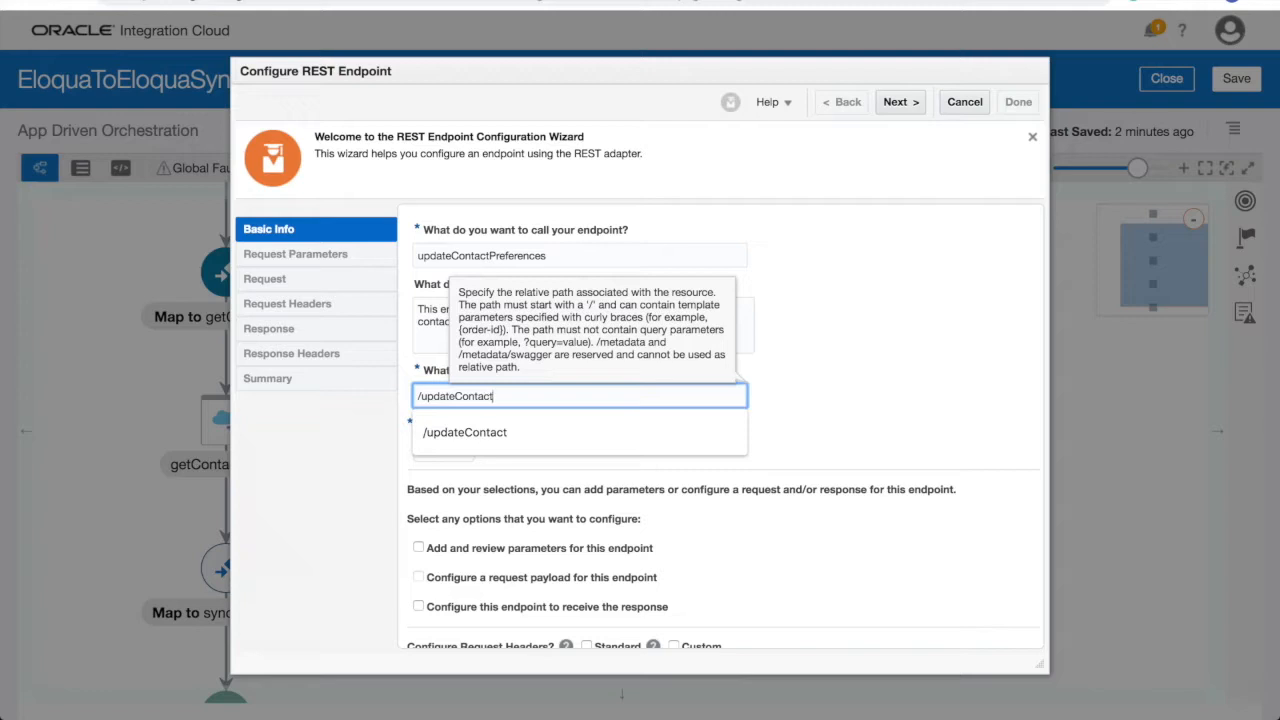
pyautogui.press('Tab')
pyautogui.click(443, 449)
pyautogui.click(467, 467)
pyautogui.scroll(-1, 802, 461)
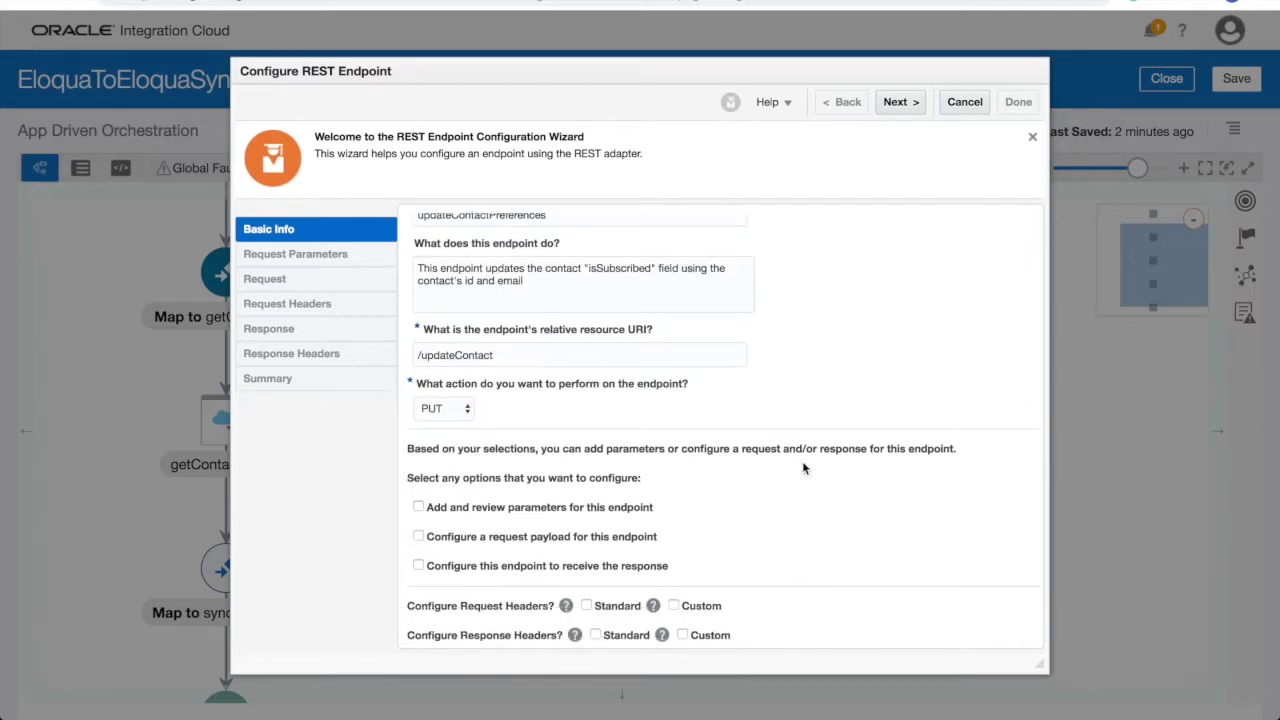
pyautogui.click(418, 566)
# - Define the request payload as an inline pasted JSON sample
pyautogui.click(895, 102)
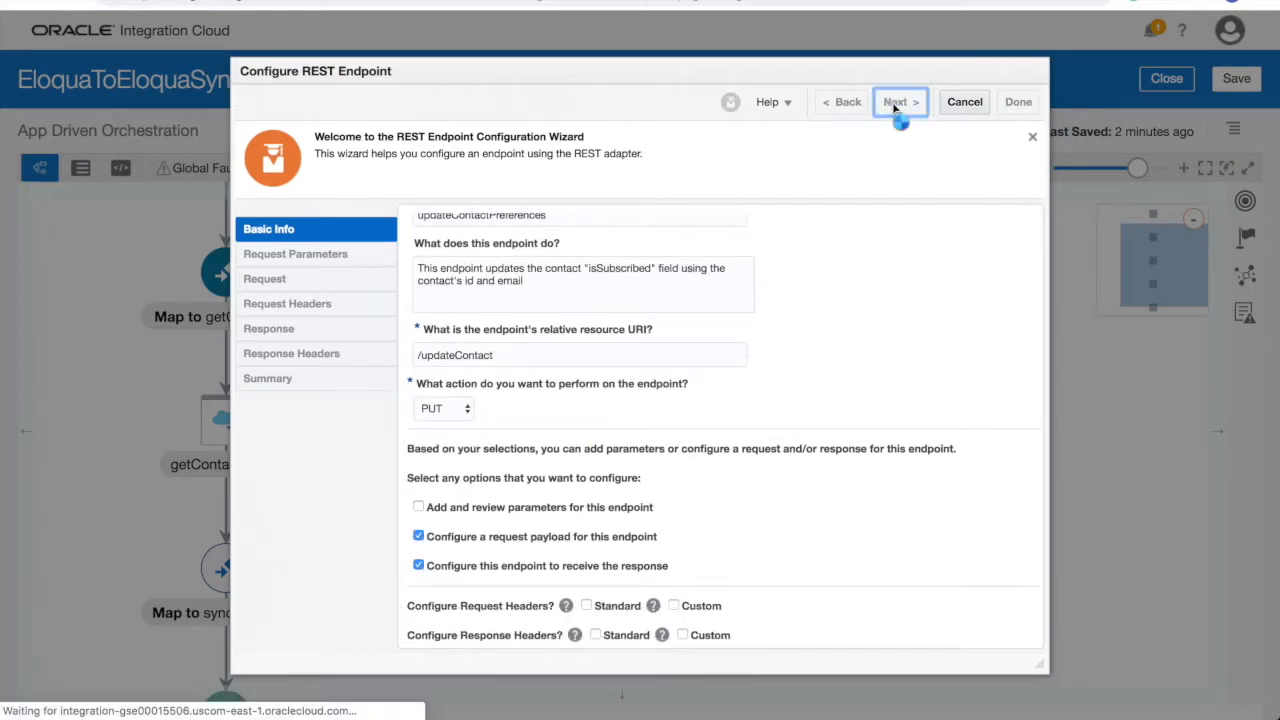
pyautogui.click(519, 357)
pyautogui.click(522, 374)
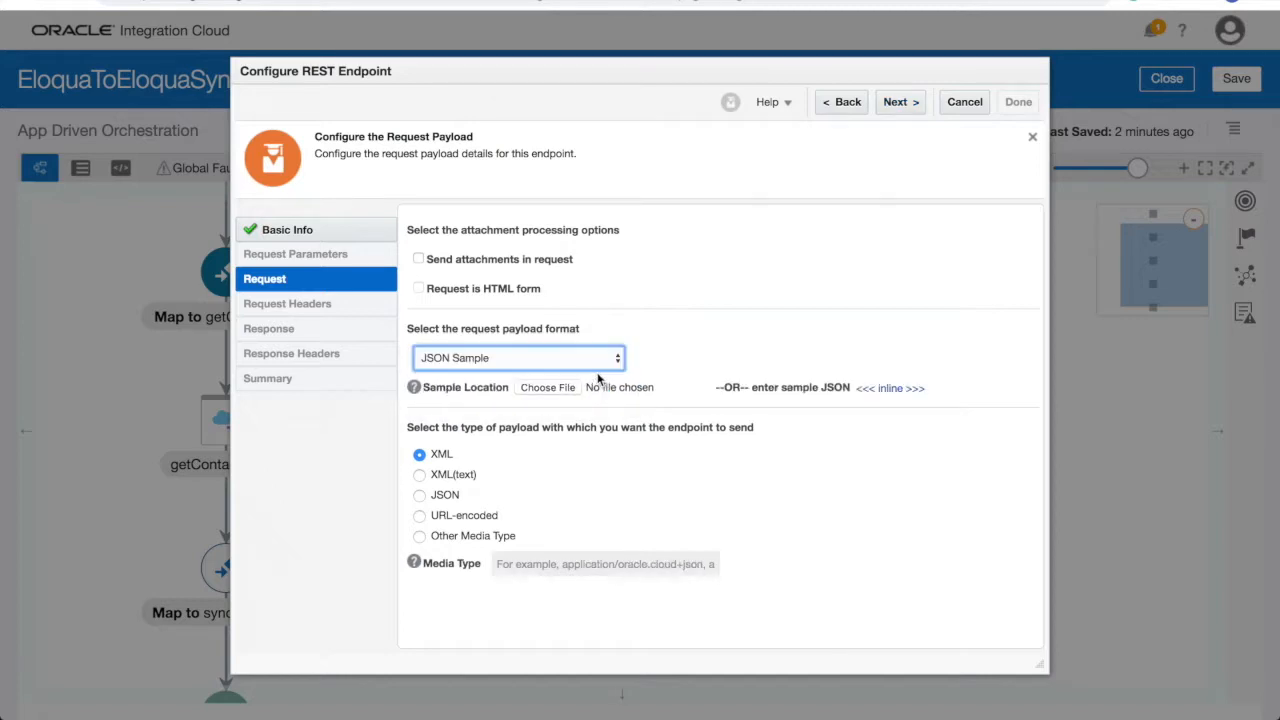
pyautogui.click(888, 390)
pyautogui.click(890, 383)
pyautogui.hotkey('ctrl', 'v')
pyautogui.click(481, 621)
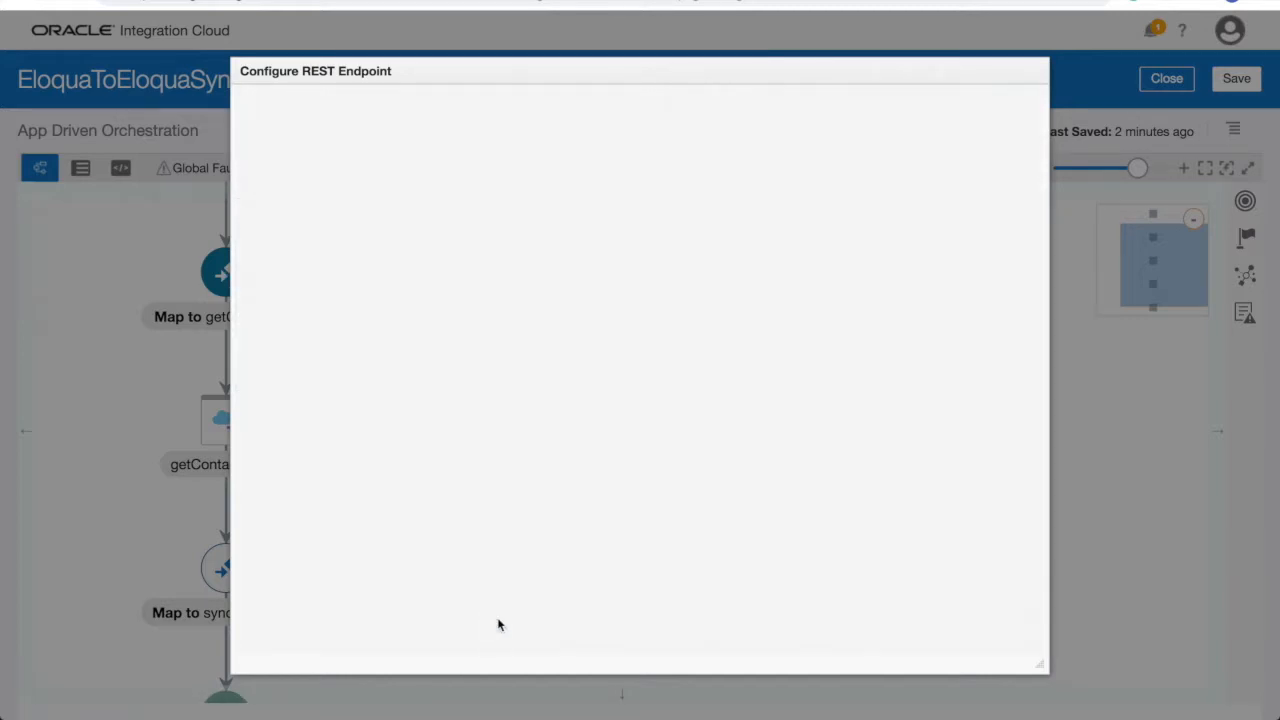
# - Define the response payload as an inline pasted JSON sample and review the endpoint summary
pyautogui.click(900, 104)
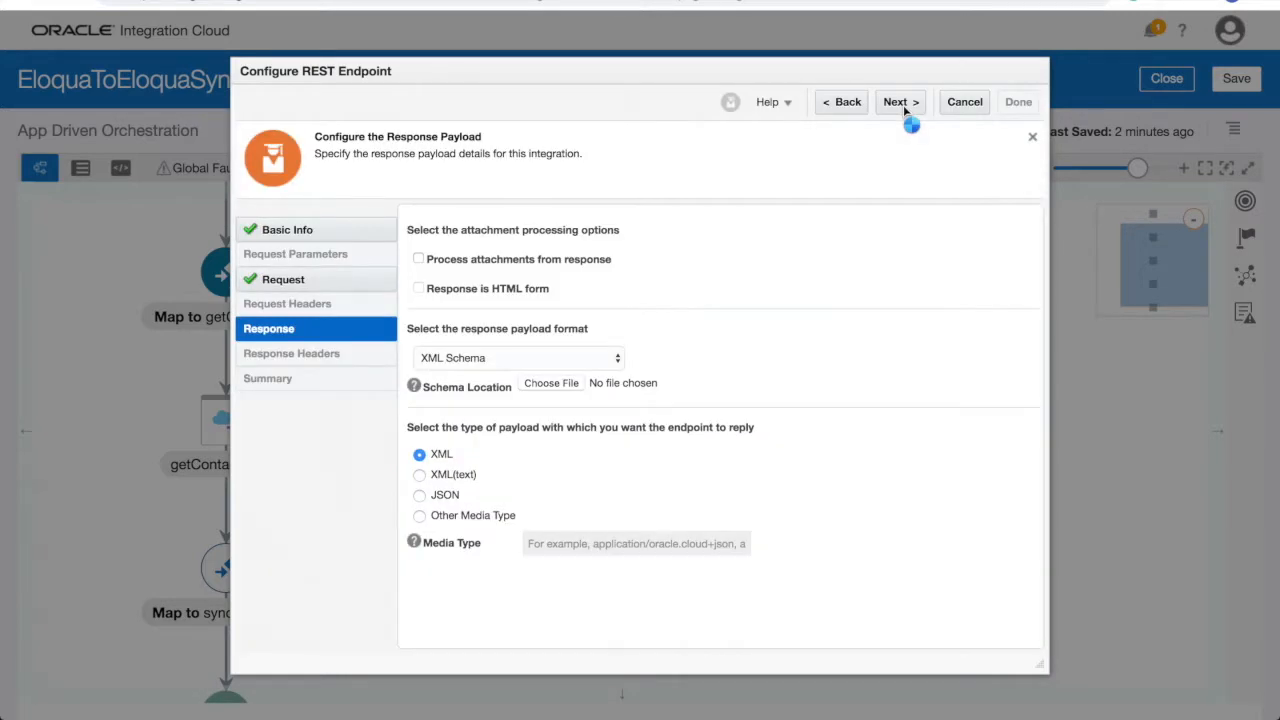
pyautogui.click(519, 357)
pyautogui.click(522, 374)
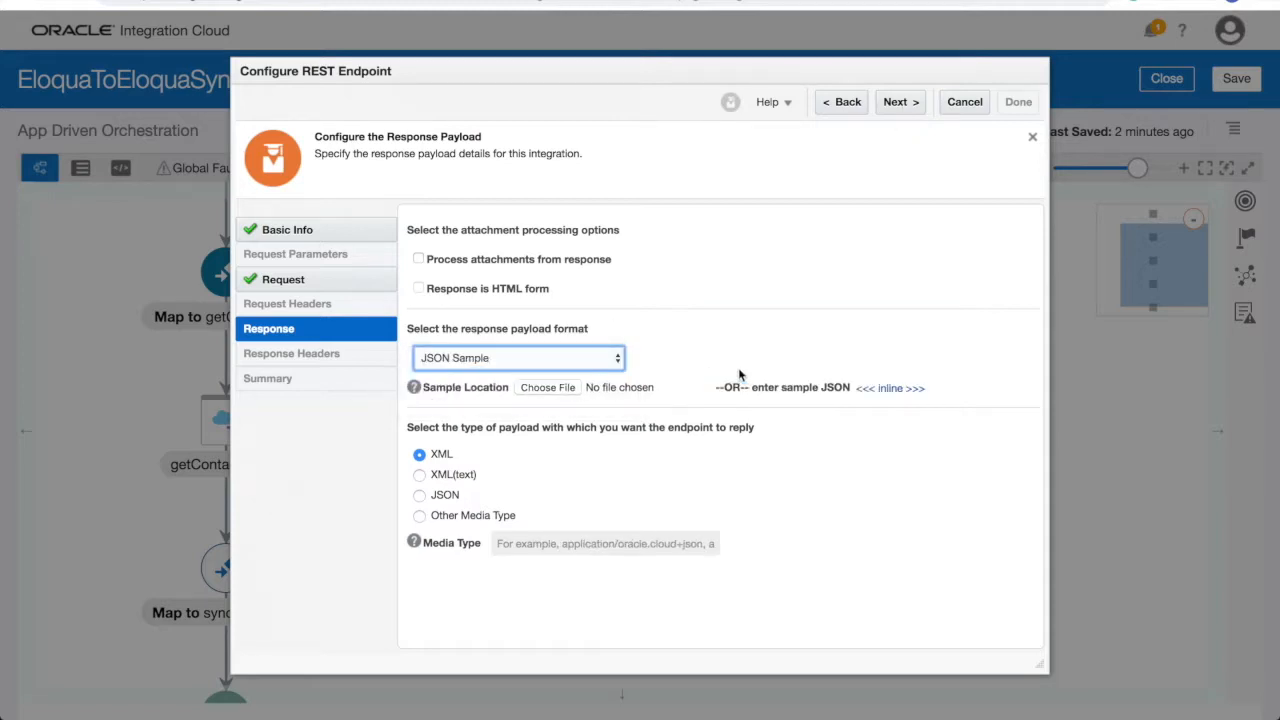
pyautogui.click(915, 383)
pyautogui.hotkey('ctrl', 'v')
pyautogui.click(480, 621)
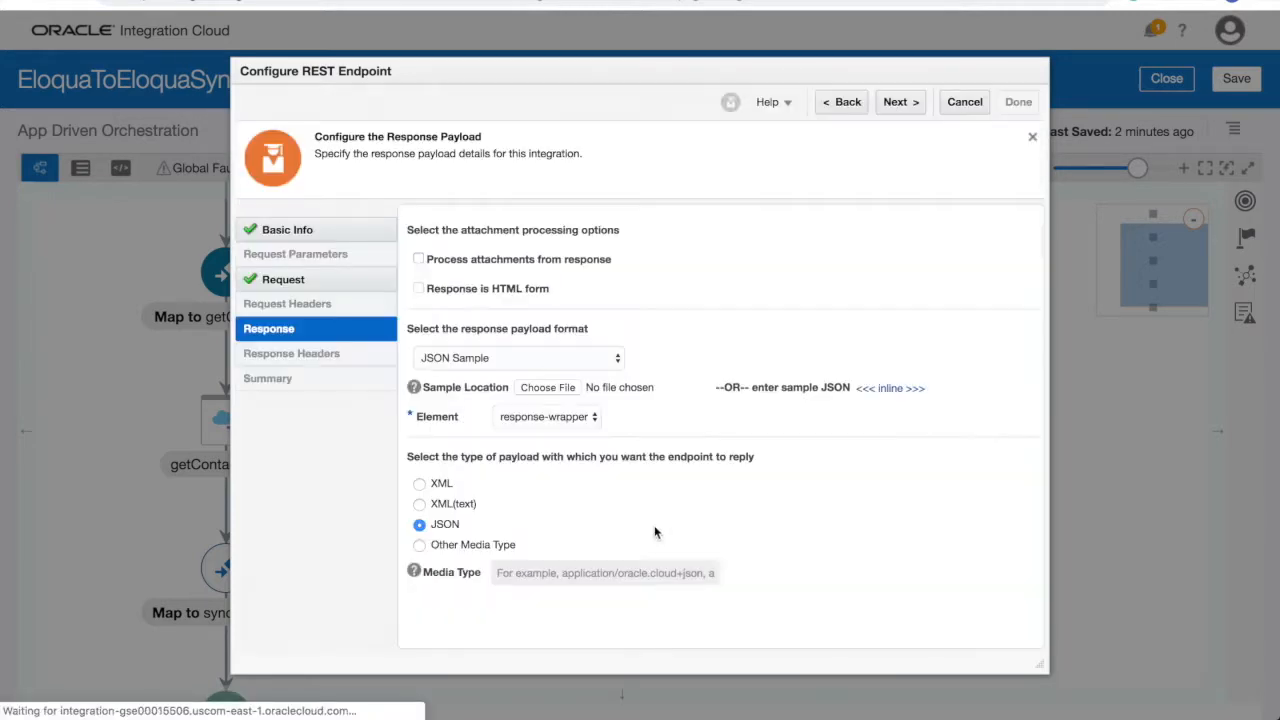
pyautogui.click(900, 102)
pyautogui.click(419, 364)
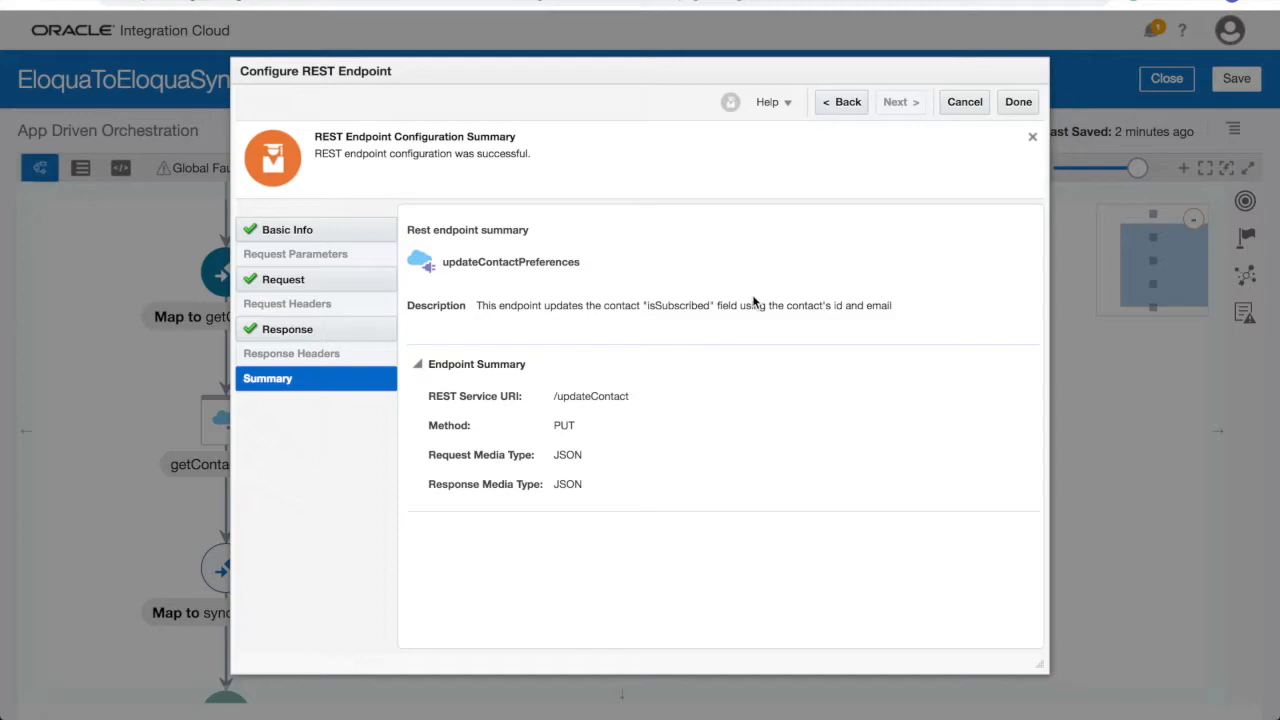
# - Finish the REST endpoint and open the Map to updateContactPreferences mapper
pyautogui.click(1018, 102)
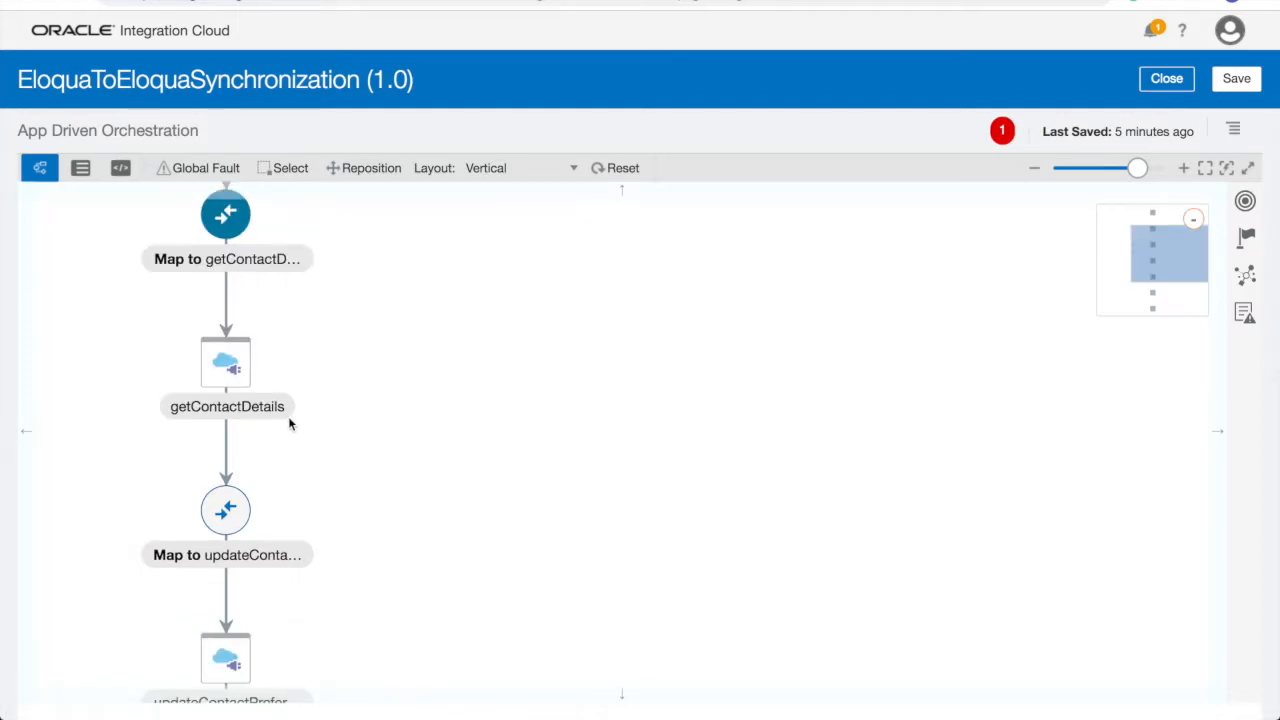
pyautogui.moveTo(318, 475); pyautogui.dragTo(333, 292)
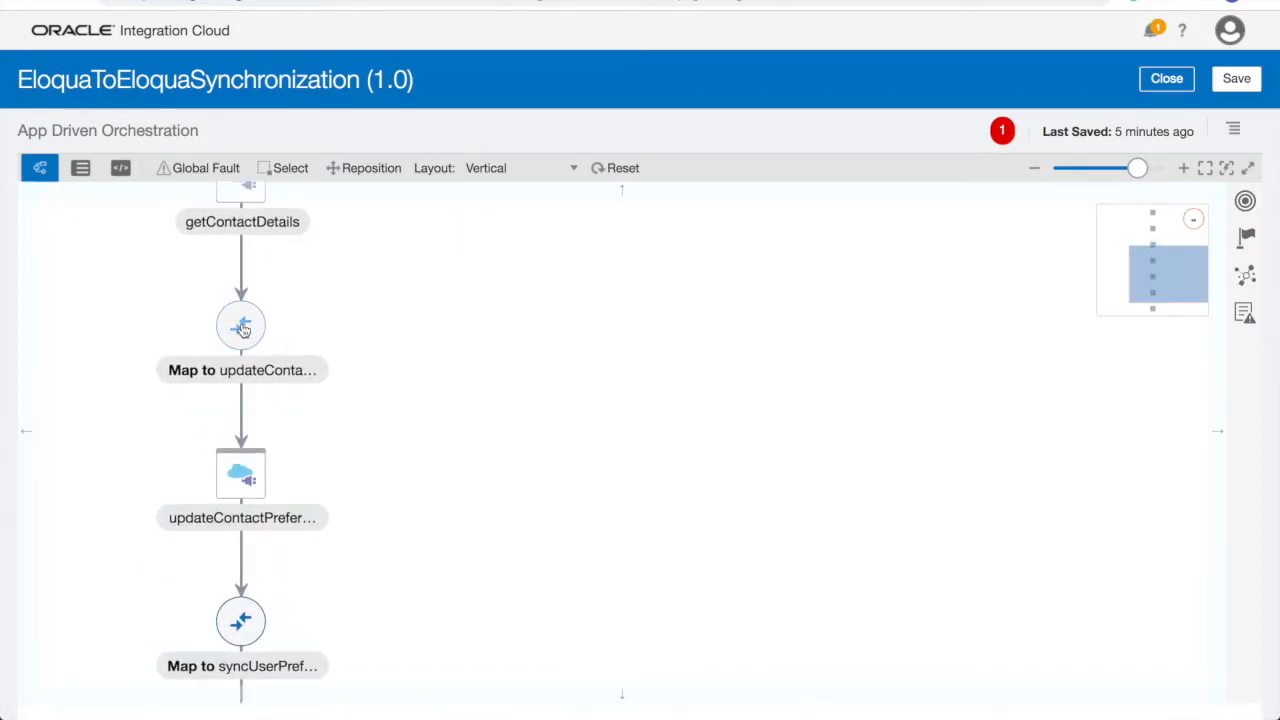
pyautogui.click(240, 326)
pyautogui.click(283, 300)
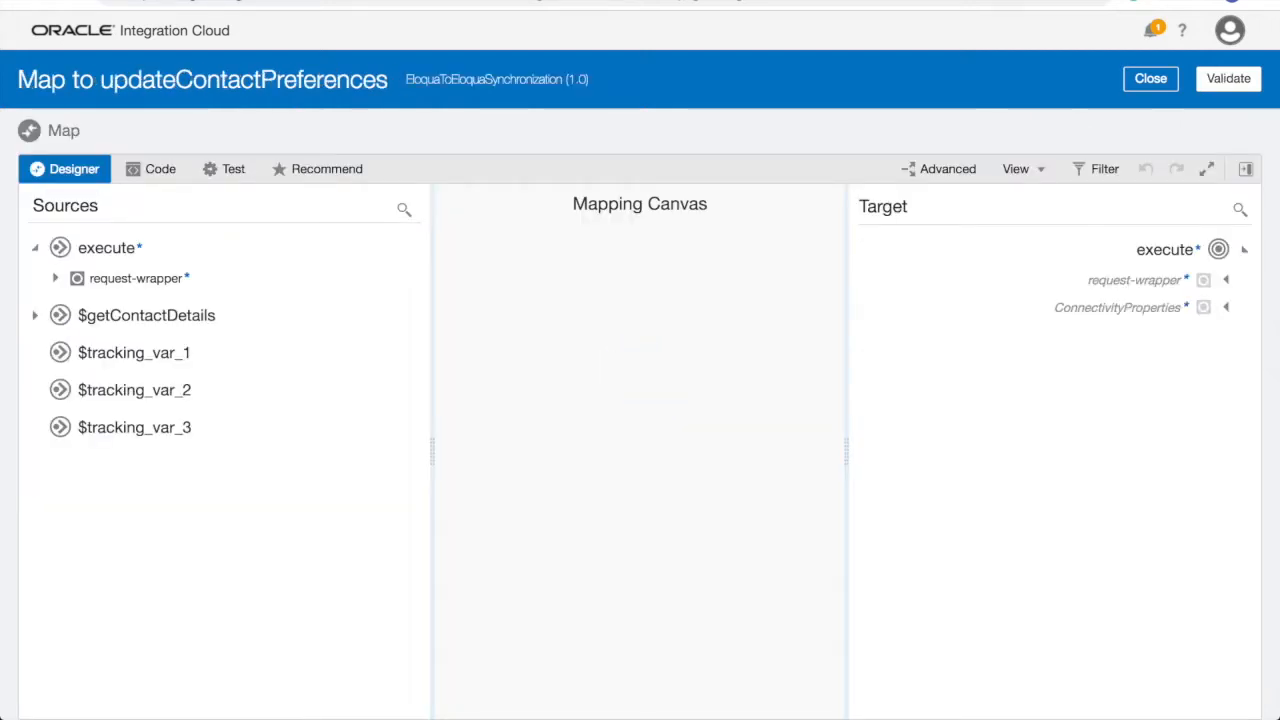
# - Map the request's isSubscribed to the target isSubscribed field
pyautogui.click(1228, 282)
pyautogui.click(56, 280)
pyautogui.moveTo(180, 337); pyautogui.dragTo(1089, 366)
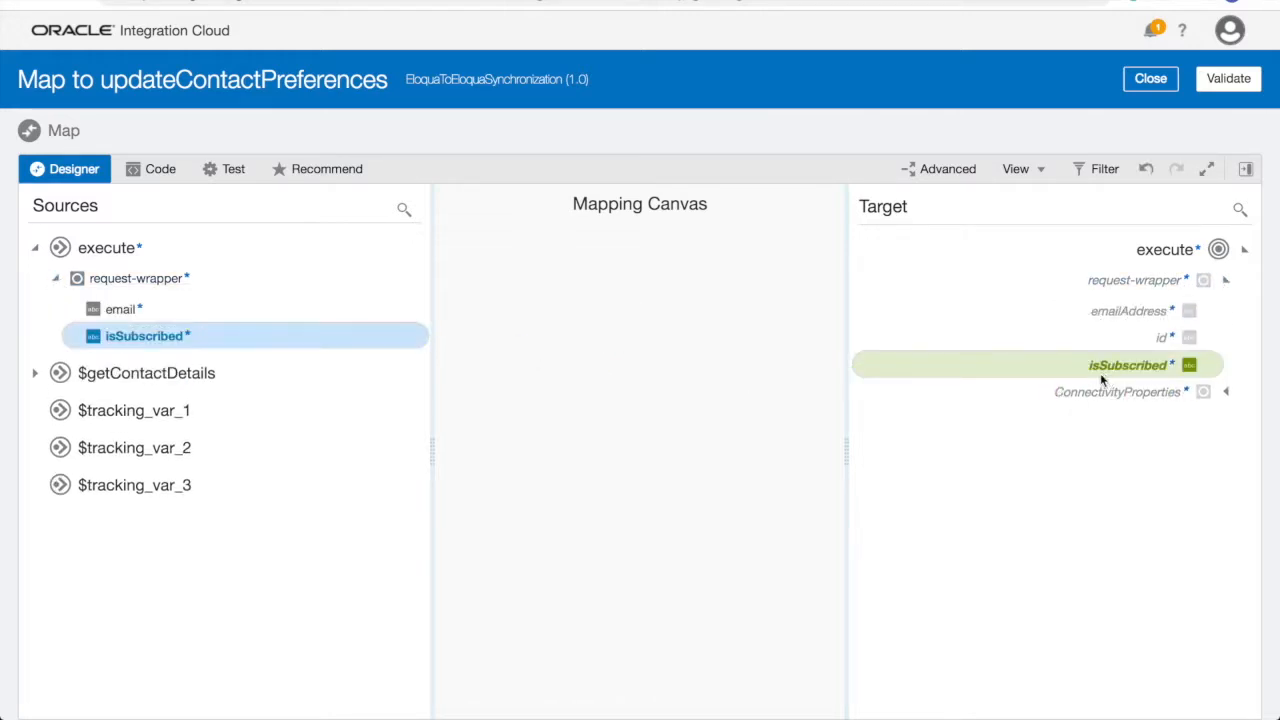
pyautogui.click(56, 280)
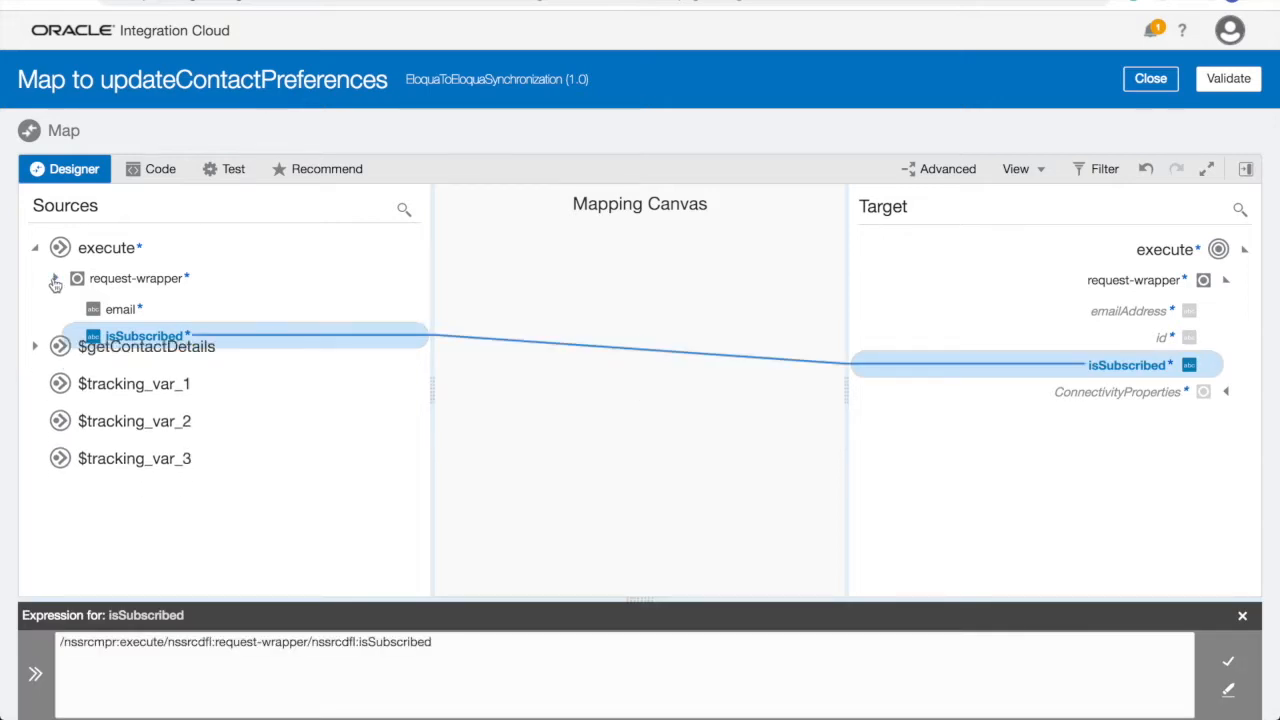
# - Map the getContactDetails contact id and emailAddress to the target id and emailAddress
pyautogui.click(35, 315)
pyautogui.click(55, 346)
pyautogui.click(71, 376)
pyautogui.click(87, 392)
pyautogui.scroll(-5, 226, 423)
pyautogui.scroll(3, 235, 421)
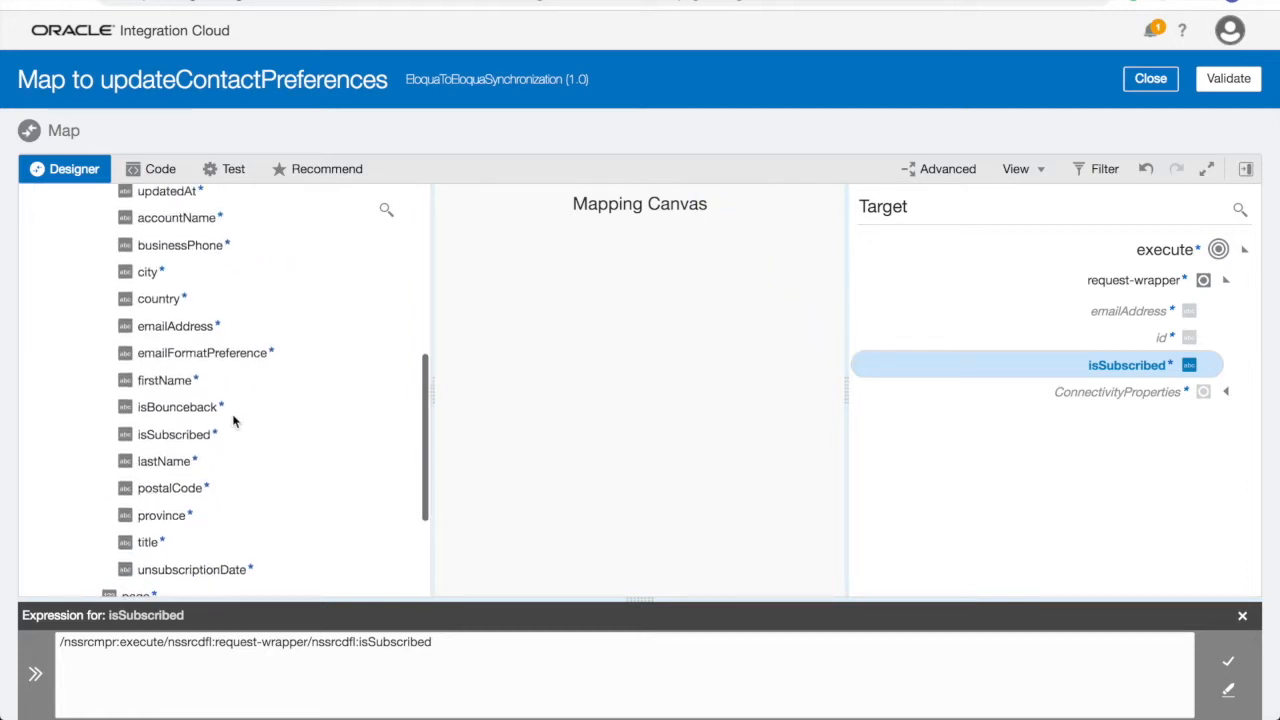
pyautogui.moveTo(140, 220); pyautogui.dragTo(1048, 337)
pyautogui.moveTo(1160, 341); pyautogui.dragTo(1158, 338)
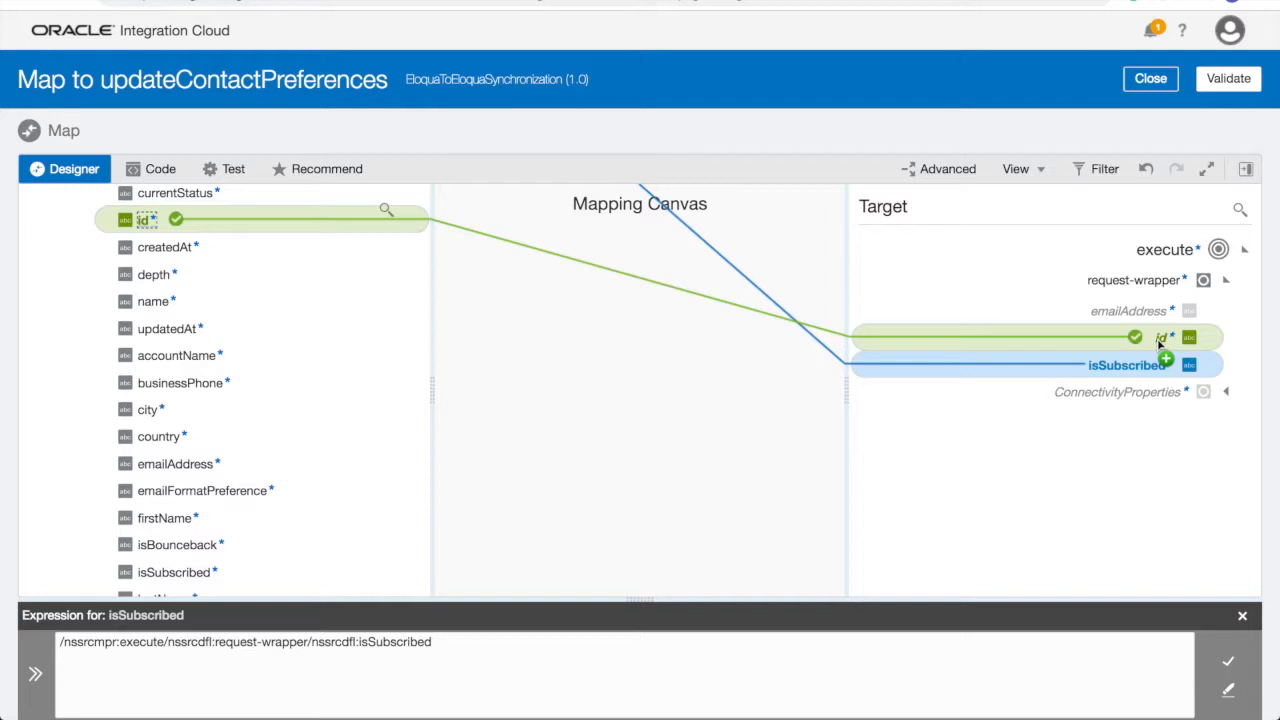
pyautogui.moveTo(215, 466); pyautogui.dragTo(1122, 312)
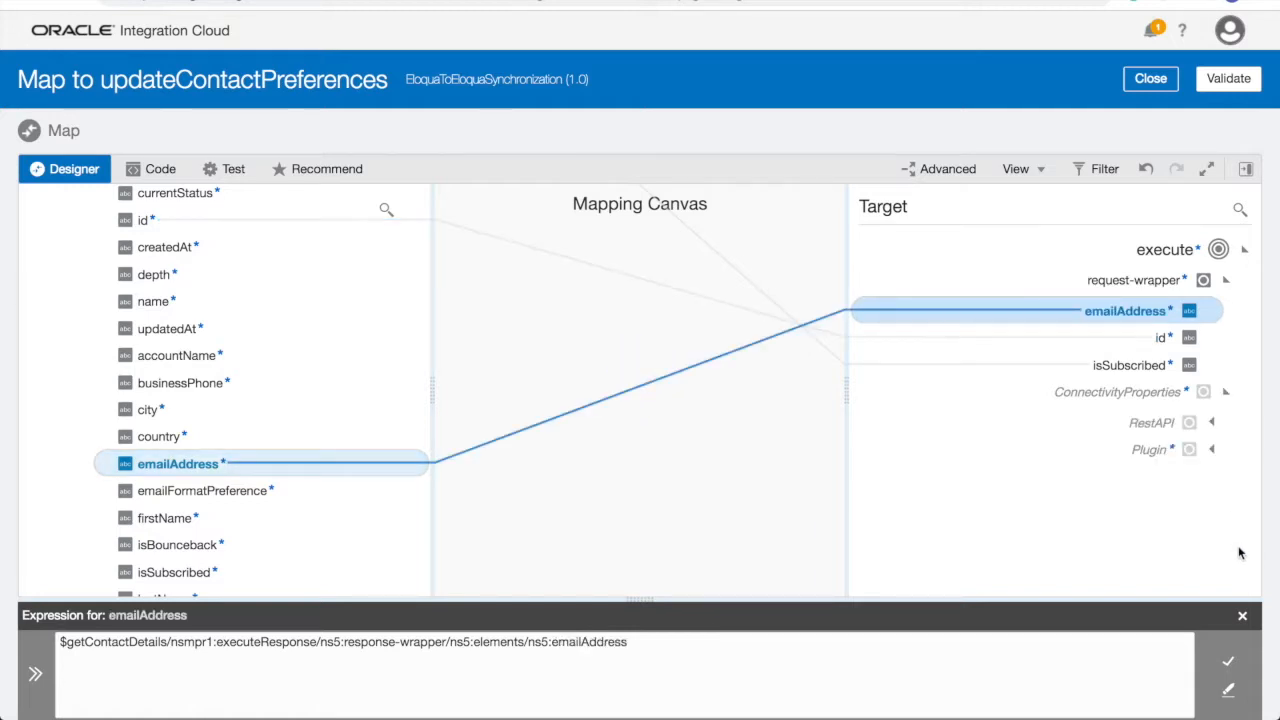
pyautogui.click(1211, 422)
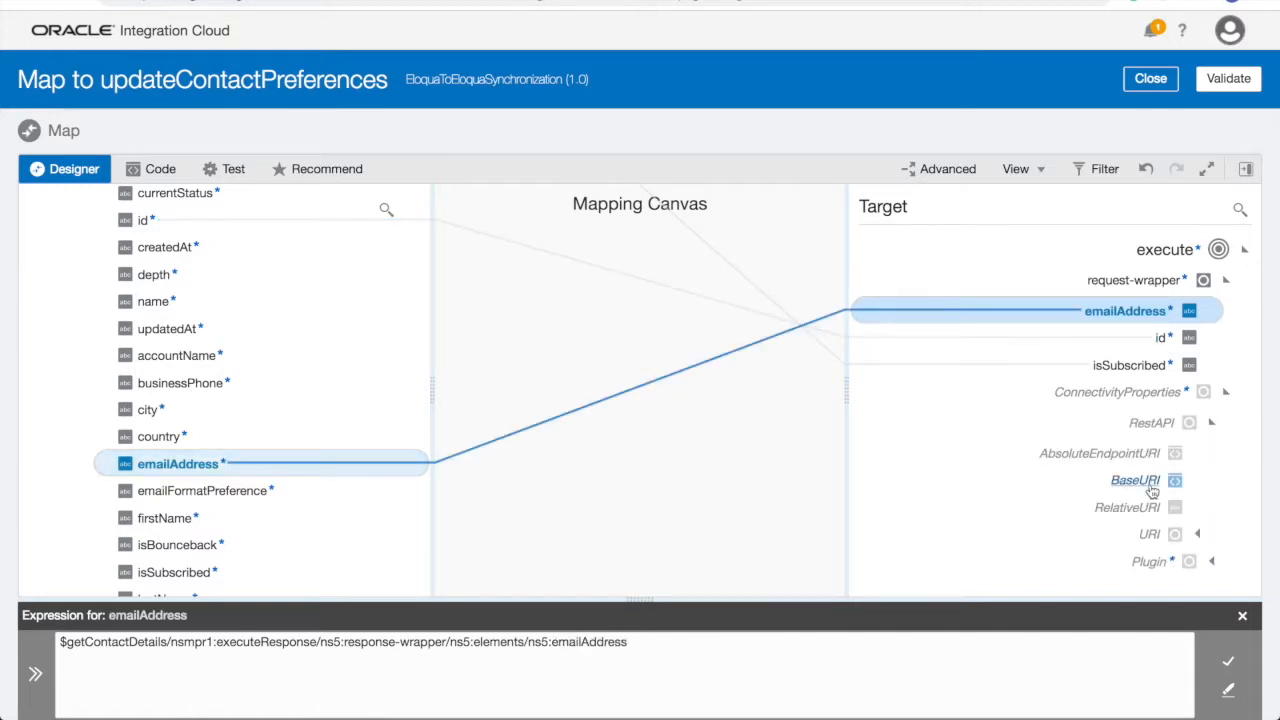
pyautogui.click(1150, 484)
pyautogui.click(1126, 645)
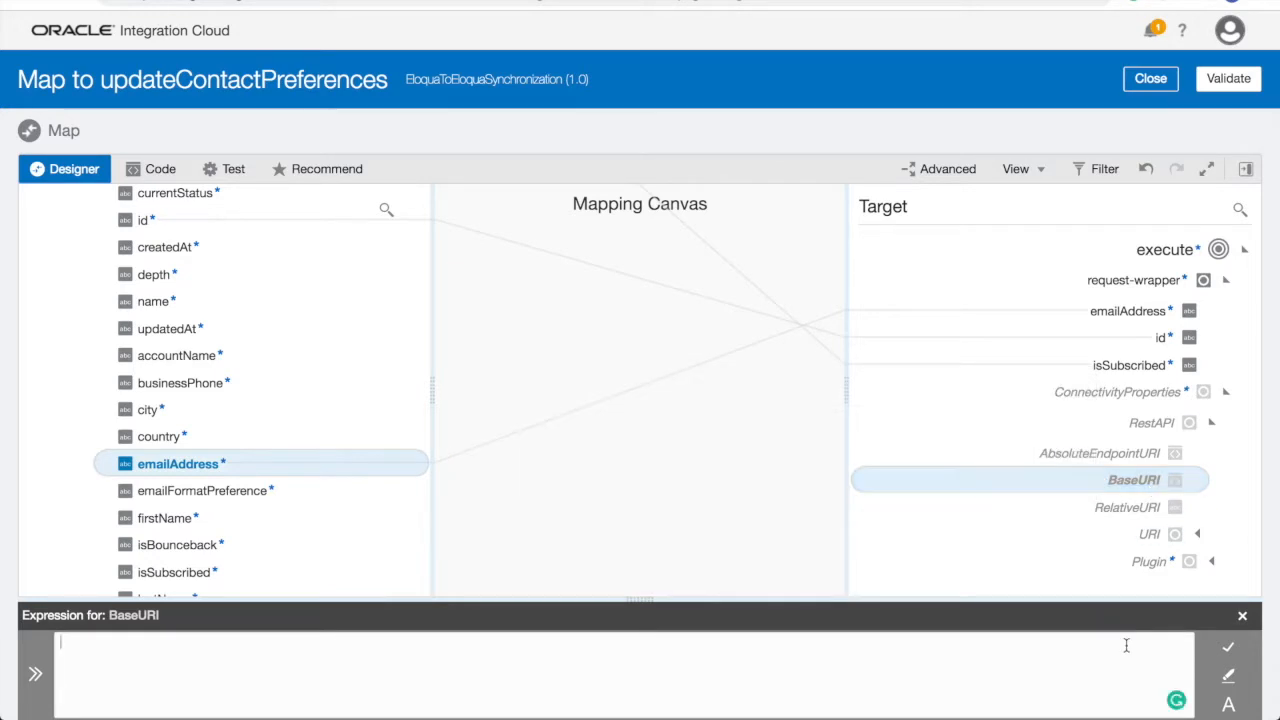
pyautogui.write('https://secure.p03.eloqua.com')
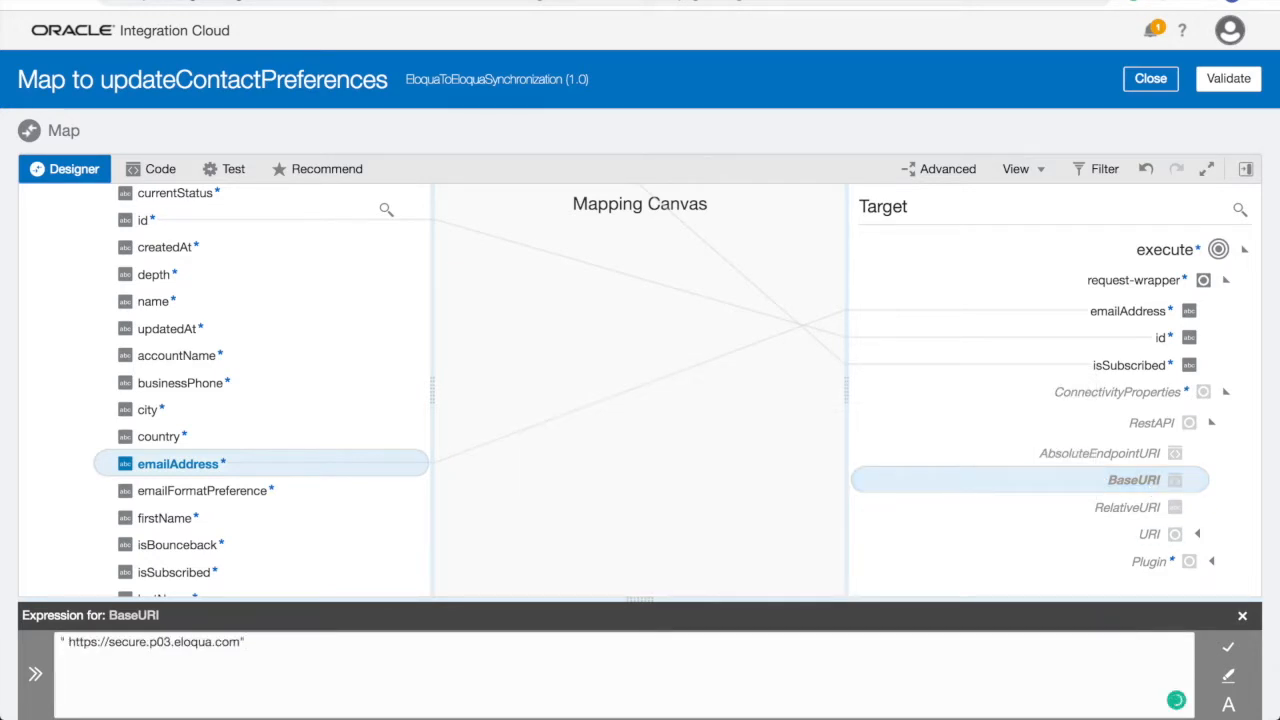
pyautogui.click(68, 644)
pyautogui.press('BackSpace')
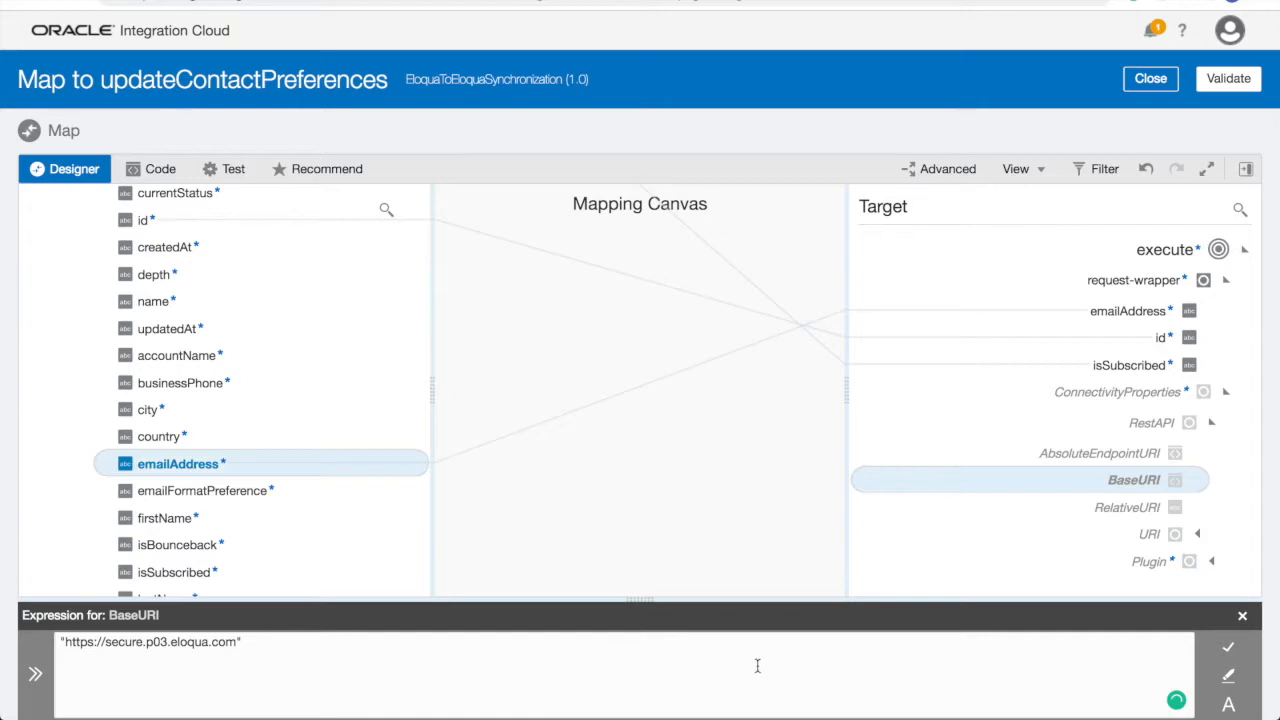
pyautogui.click(1229, 648)
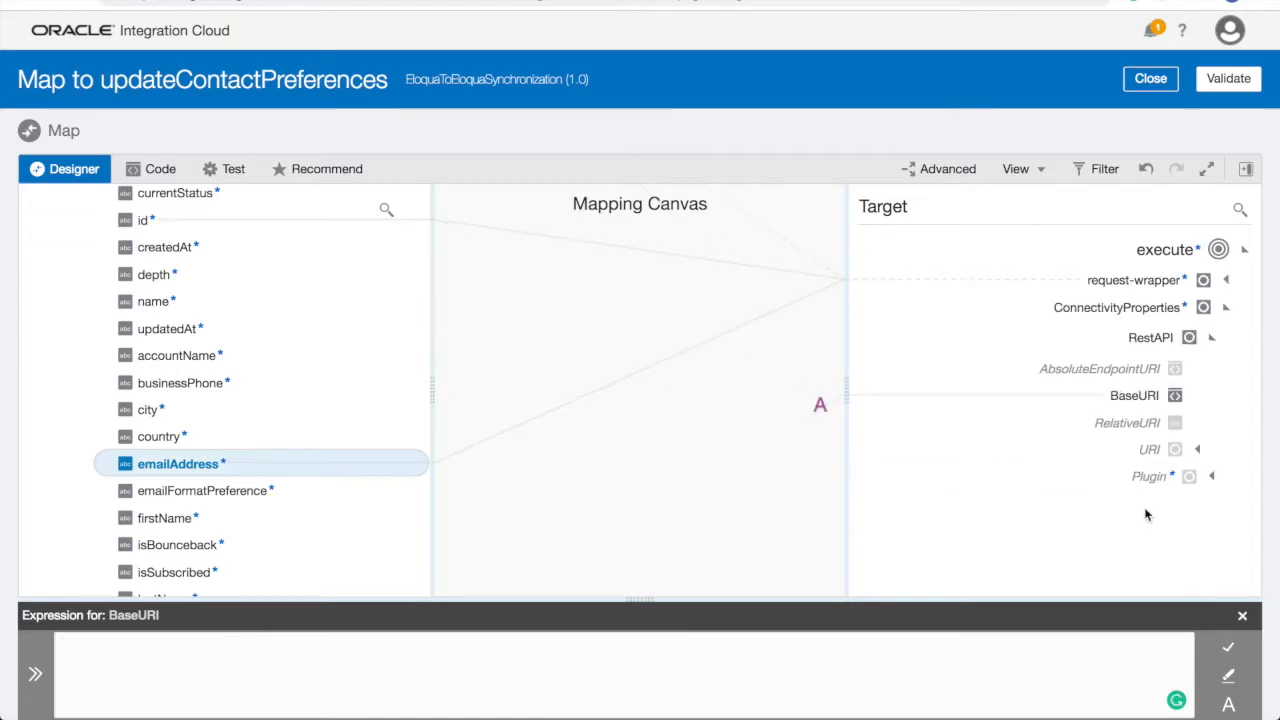
pyautogui.click(1140, 424)
# - Set RelativeURI to concat("/api/REST/1.0/data/contact/", getContactDetails id) using the String concat function
pyautogui.click(1246, 170)
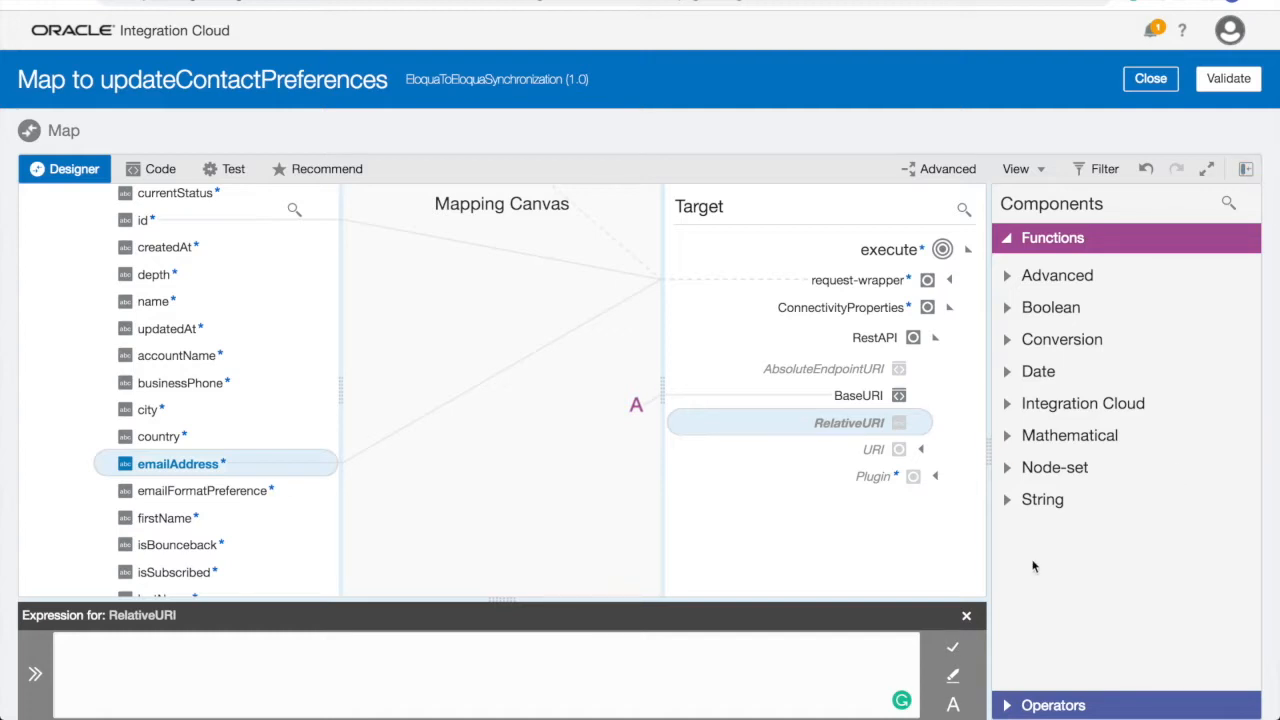
pyautogui.click(1025, 502)
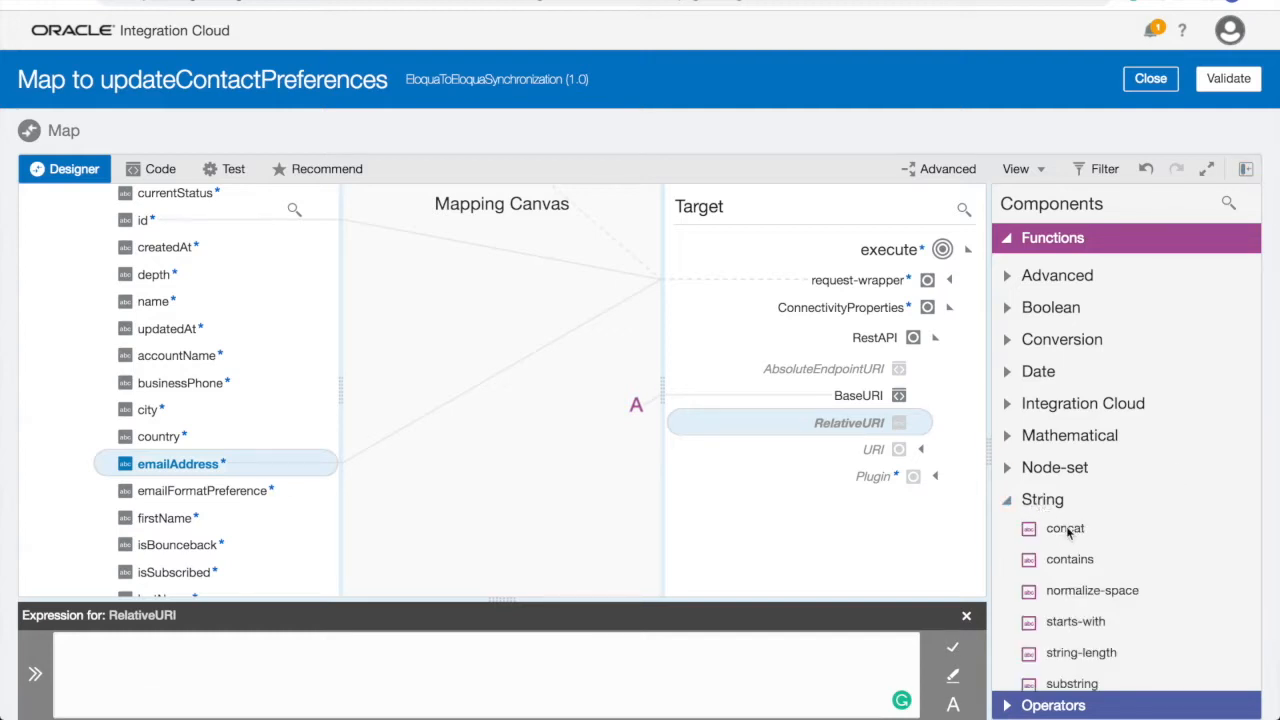
pyautogui.moveTo(1068, 533)
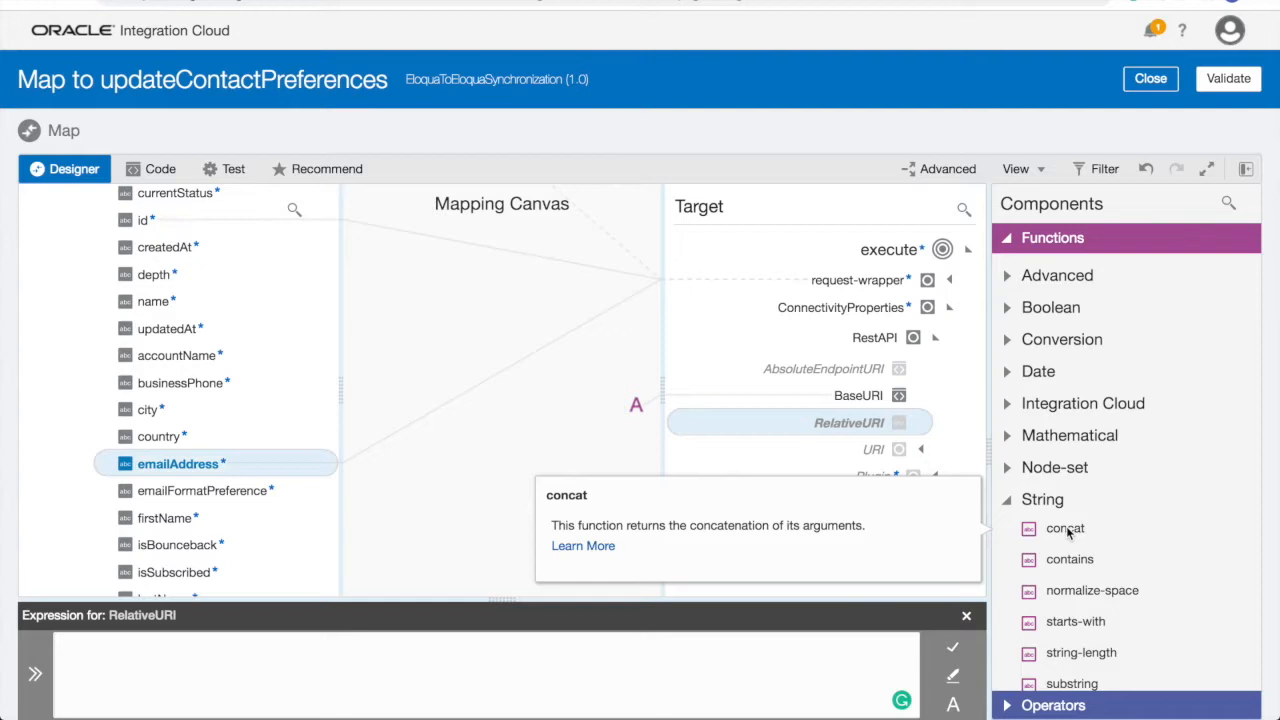
pyautogui.moveTo(1066, 533); pyautogui.dragTo(802, 658)
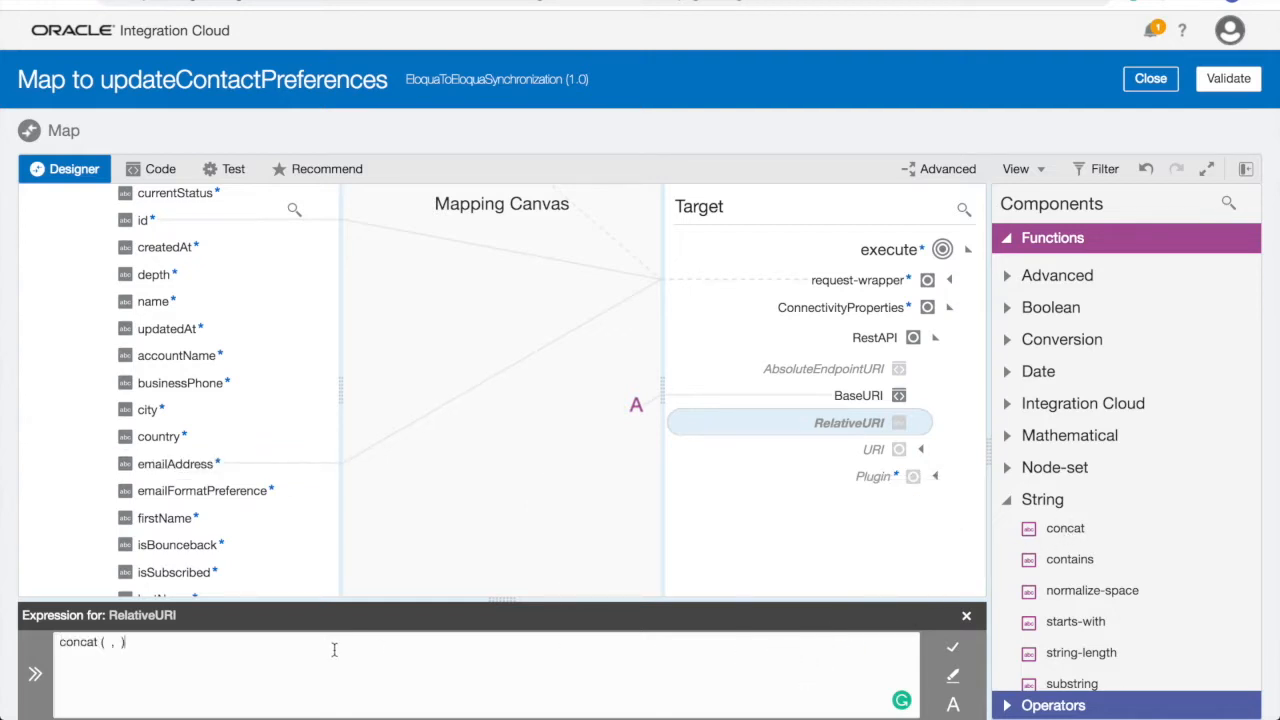
pyautogui.click(108, 645)
pyautogui.write('"')
pyautogui.write('/api/REST/1.0/data/contact/')
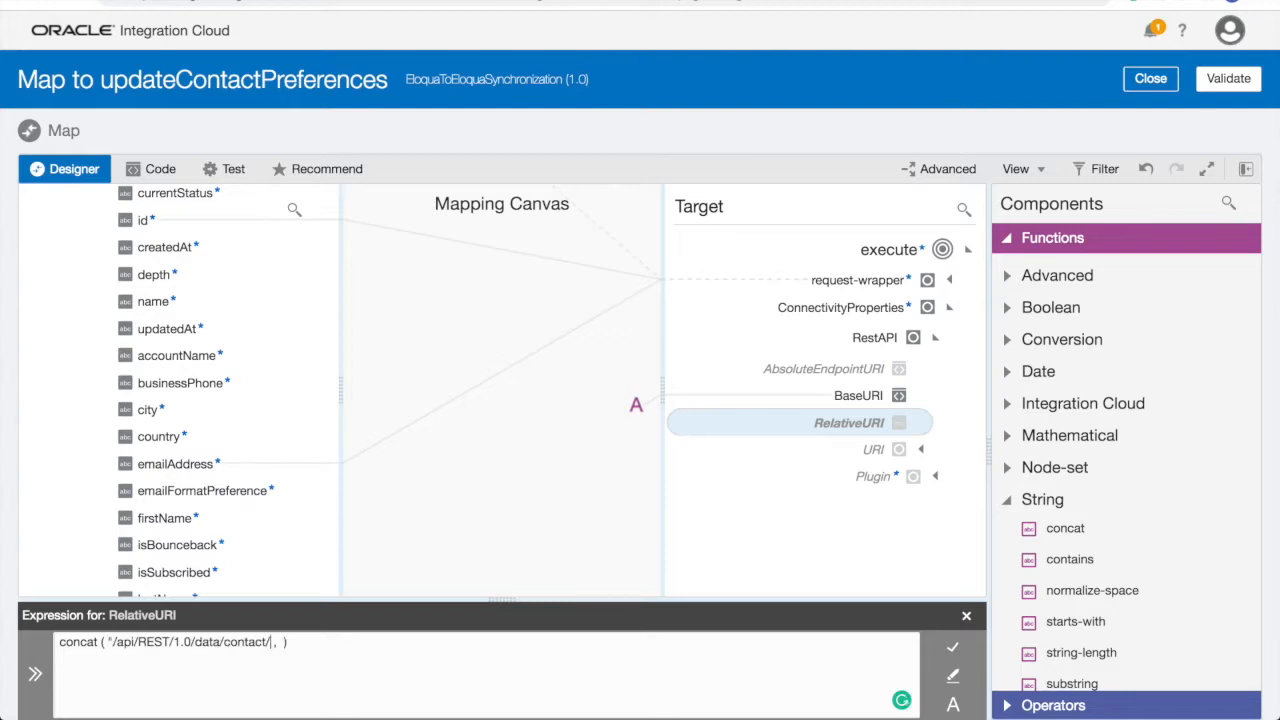
pyautogui.write('"')
pyautogui.moveTo(163, 230); pyautogui.dragTo(290, 648)
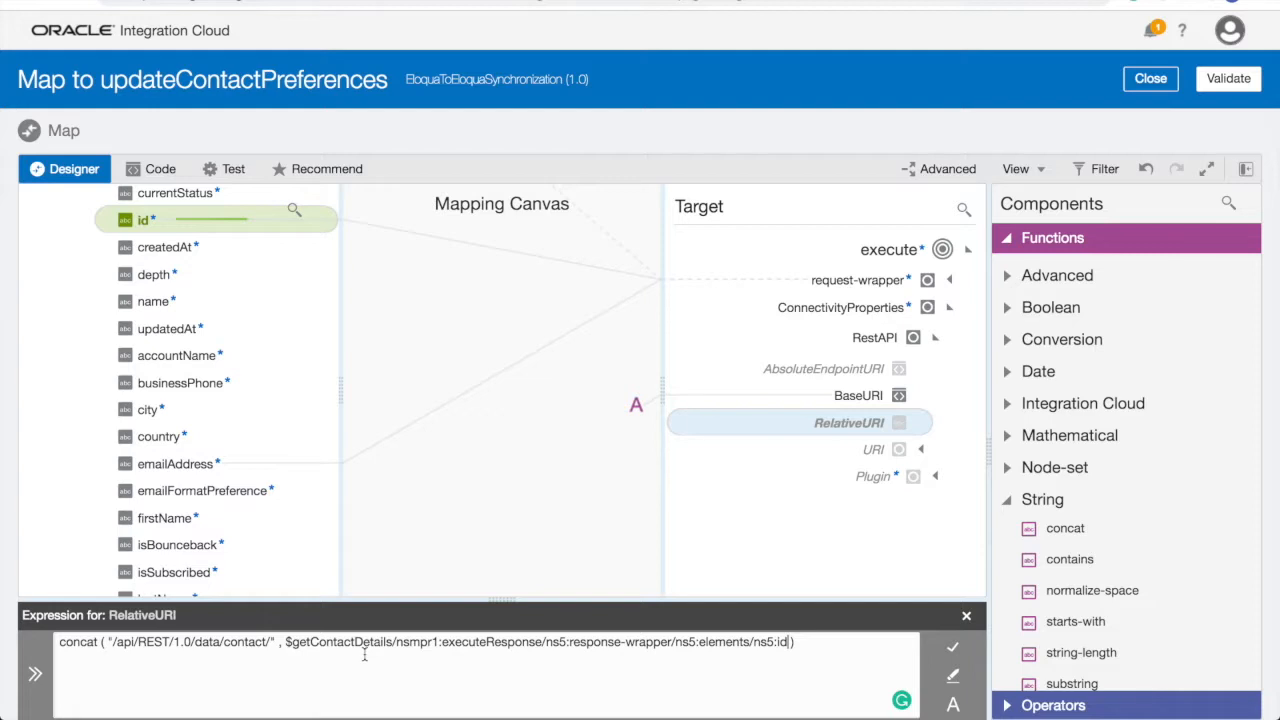
pyautogui.click(953, 648)
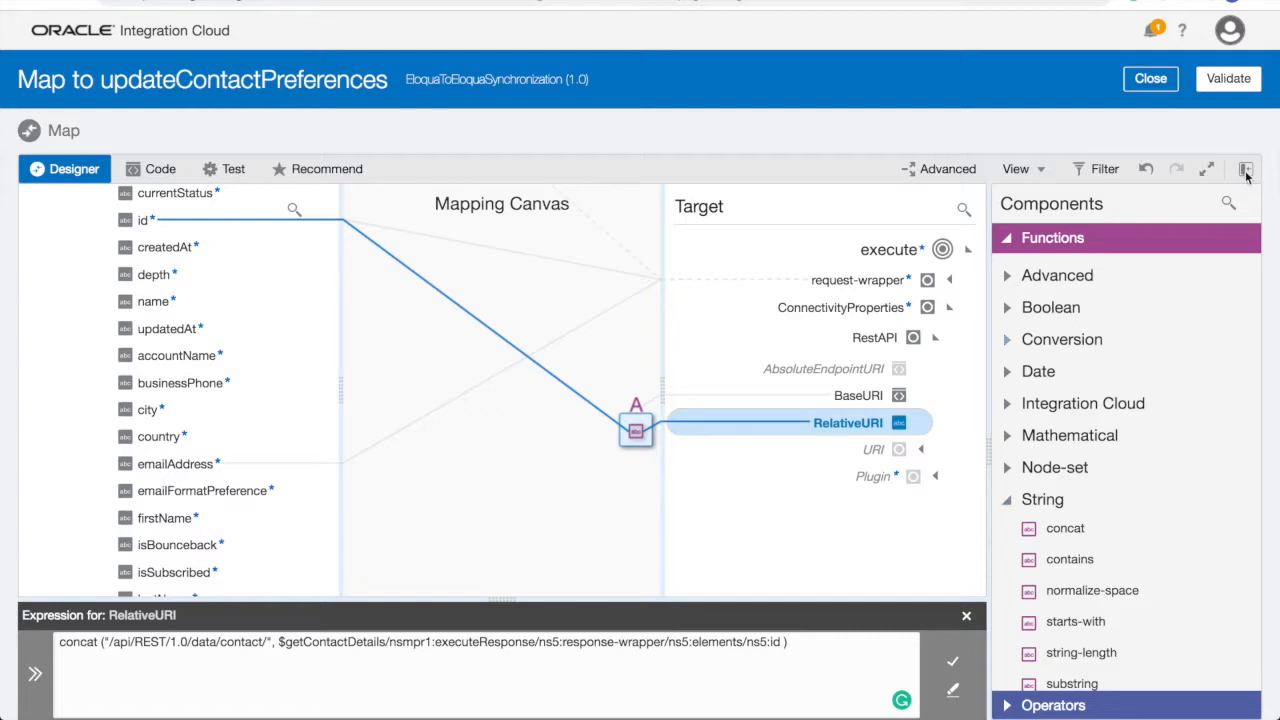
pyautogui.click(1245, 168)
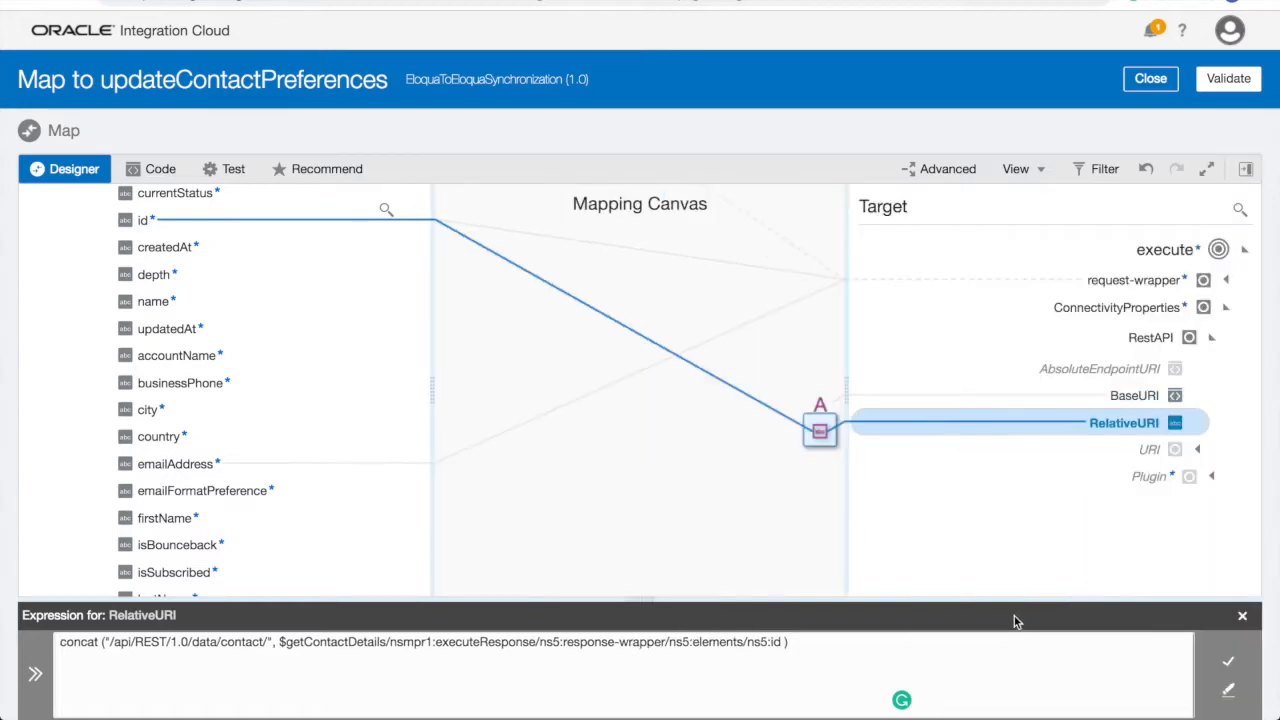
# - Validate the mapping, close the mapper and save EloquaToEloquaSynchronization (1.0)
pyautogui.click(1242, 615)
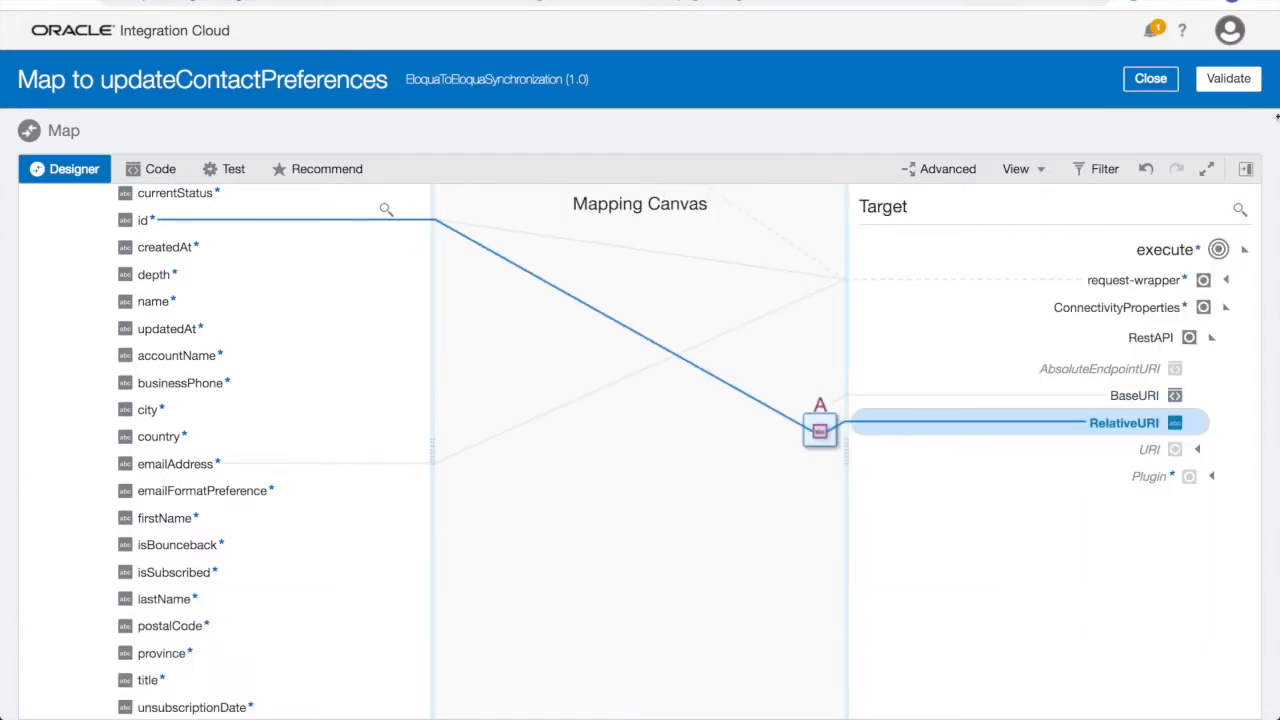
pyautogui.click(1232, 82)
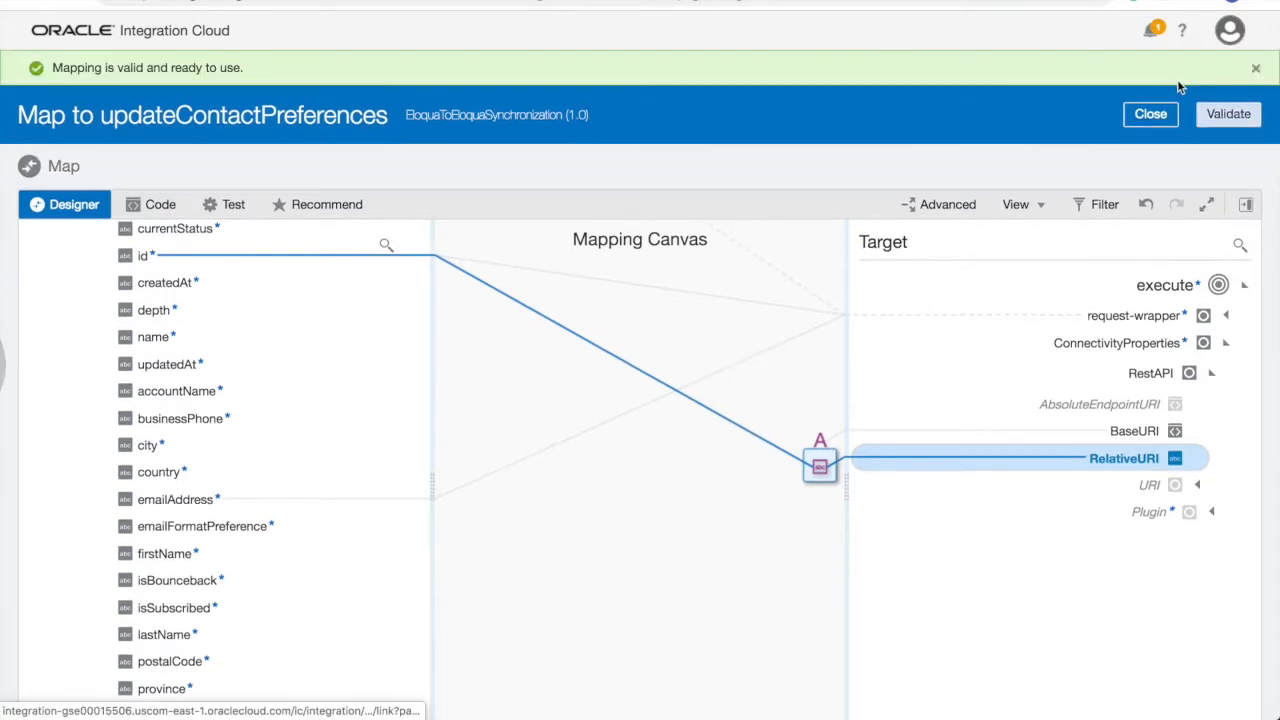
pyautogui.click(1151, 115)
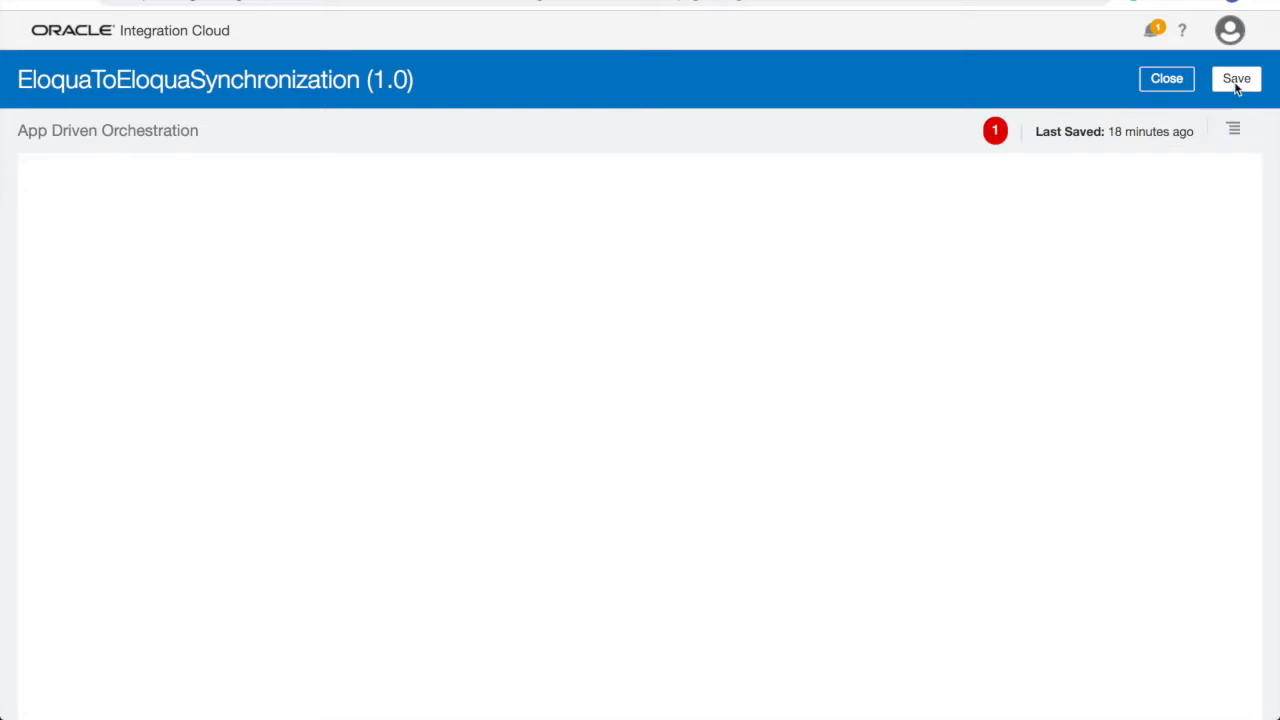
pyautogui.click(1236, 80)
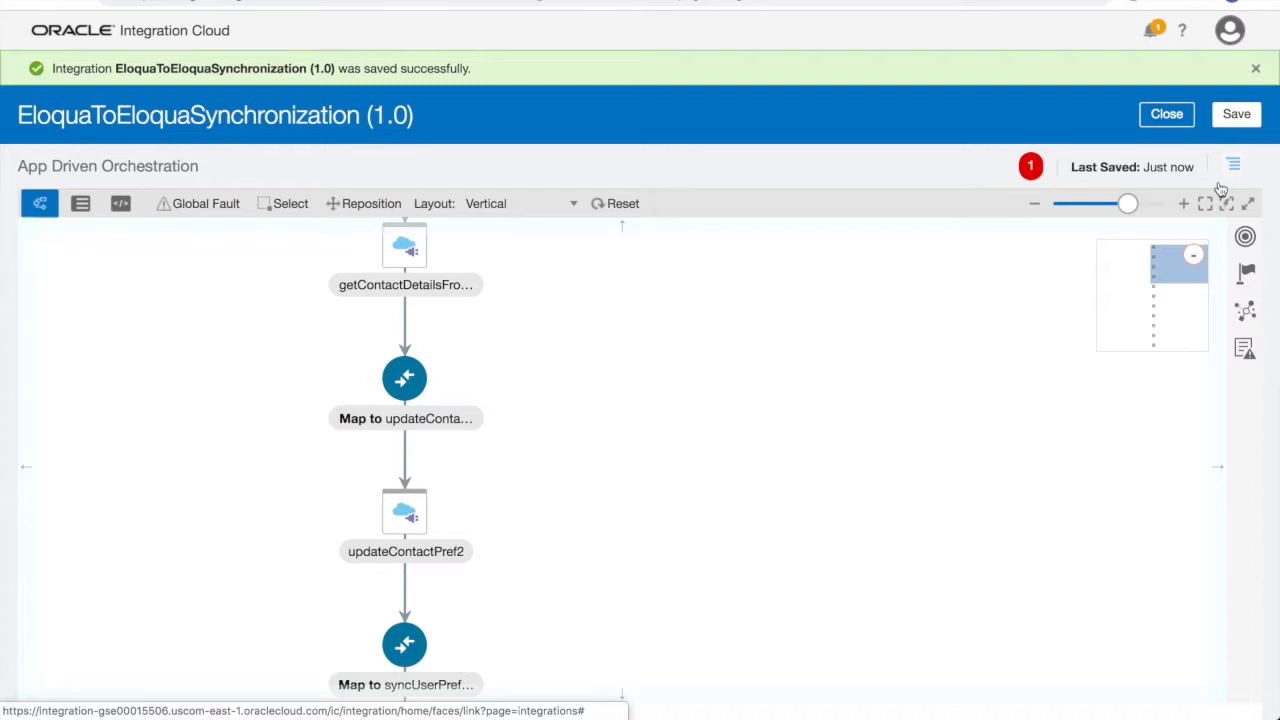
pyautogui.click(1233, 164)
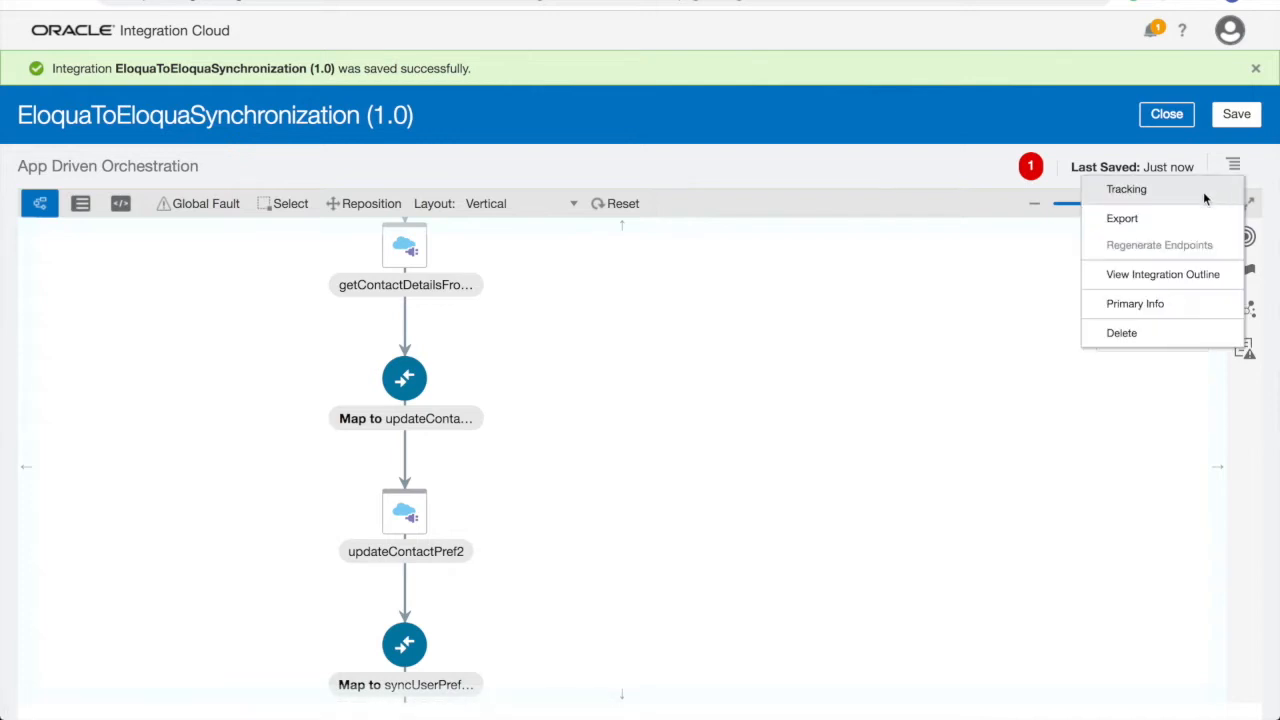
# - Make email the primary tracking field, save the integration and close it
pyautogui.click(1203, 197)
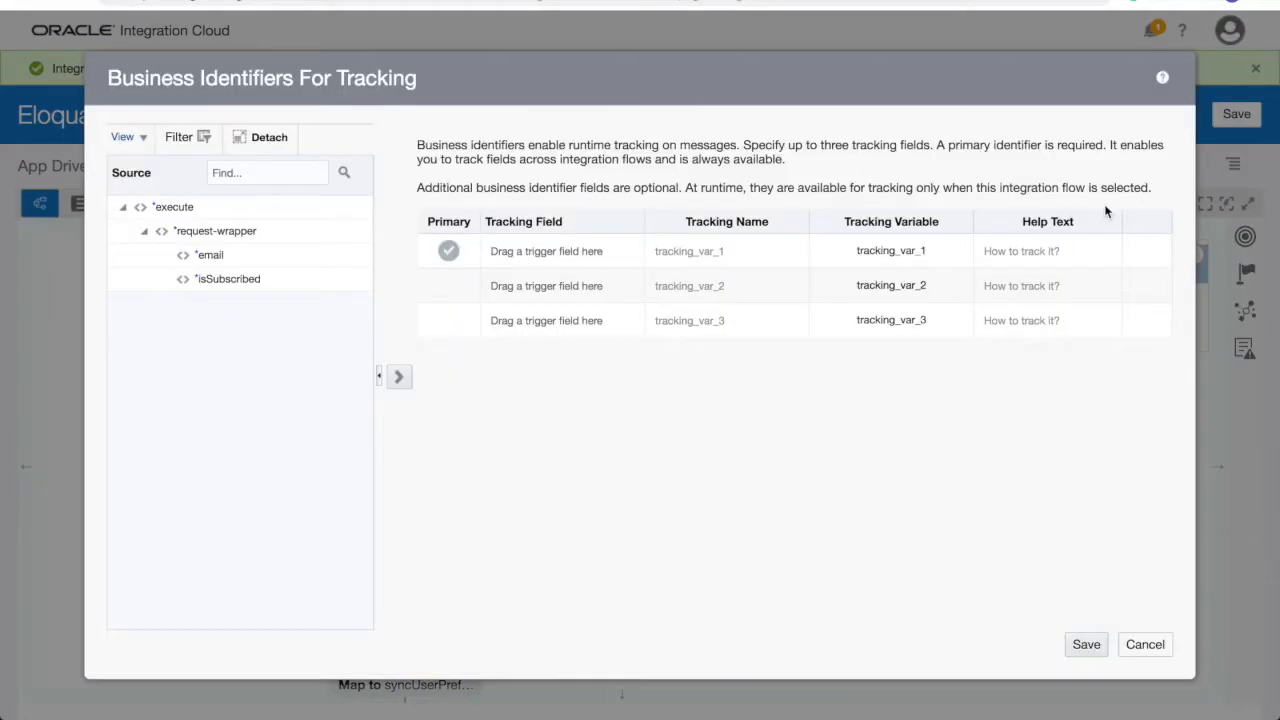
pyautogui.moveTo(320, 263); pyautogui.dragTo(838, 407)
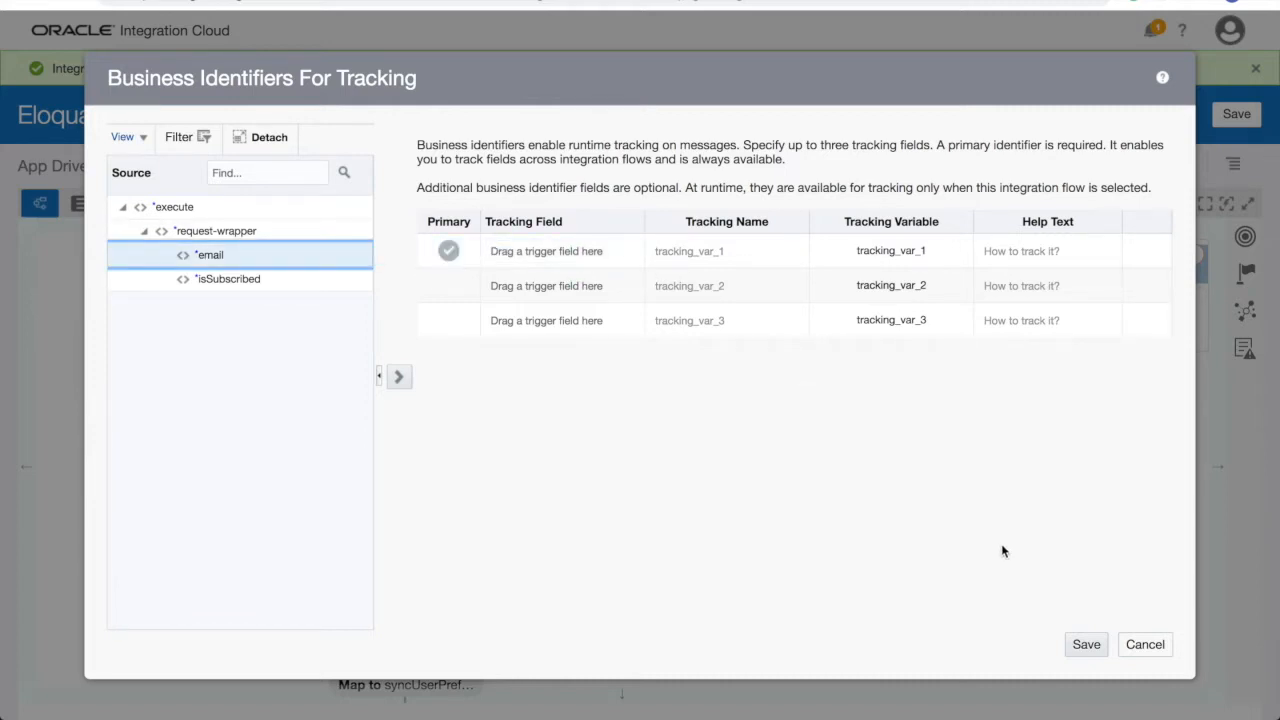
pyautogui.click(1086, 645)
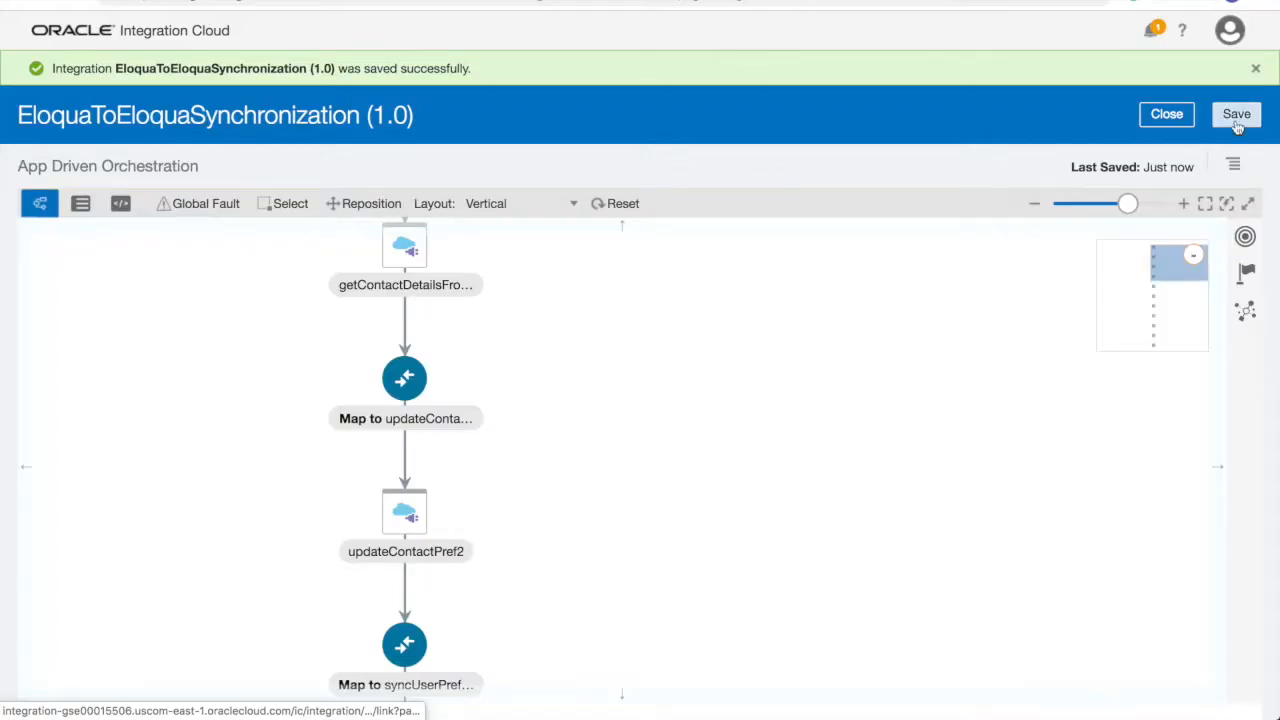
pyautogui.click(1237, 116)
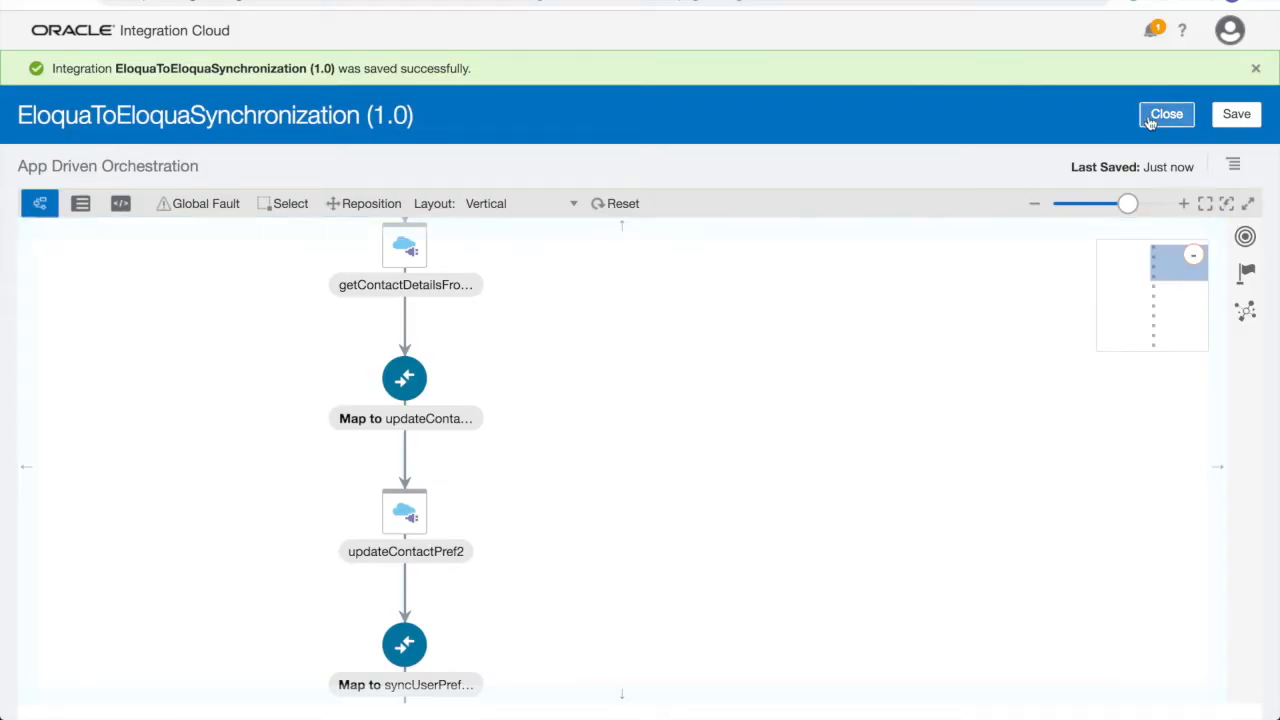
pyautogui.click(1149, 116)
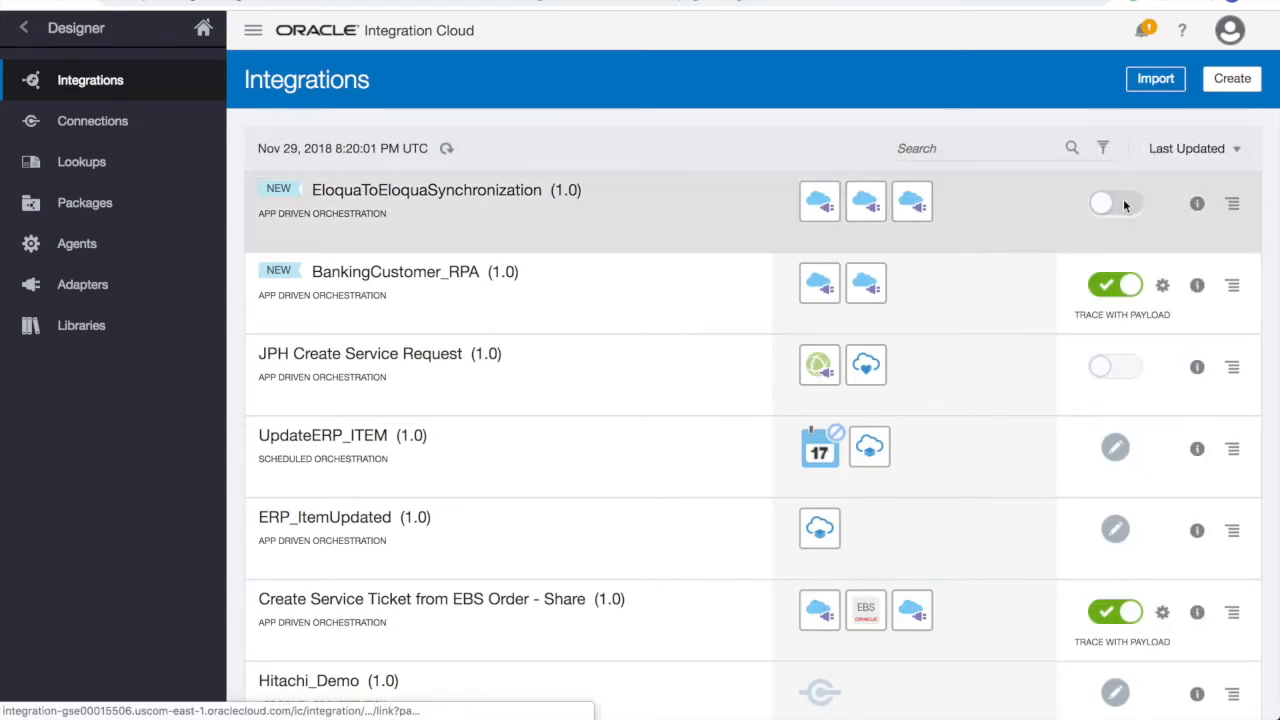
# - Activate EloquaToEloquaSynchronization with Enable tracing and Include payload checked
pyautogui.click(1124, 203)
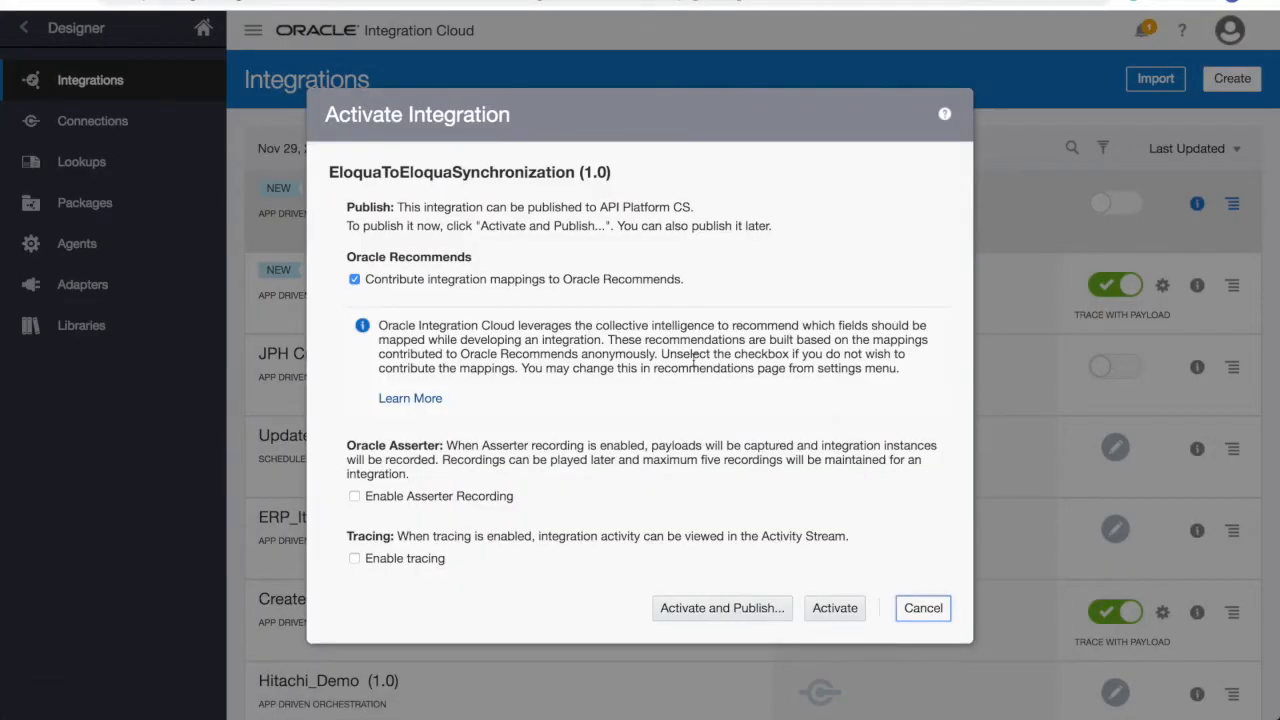
pyautogui.click(434, 556)
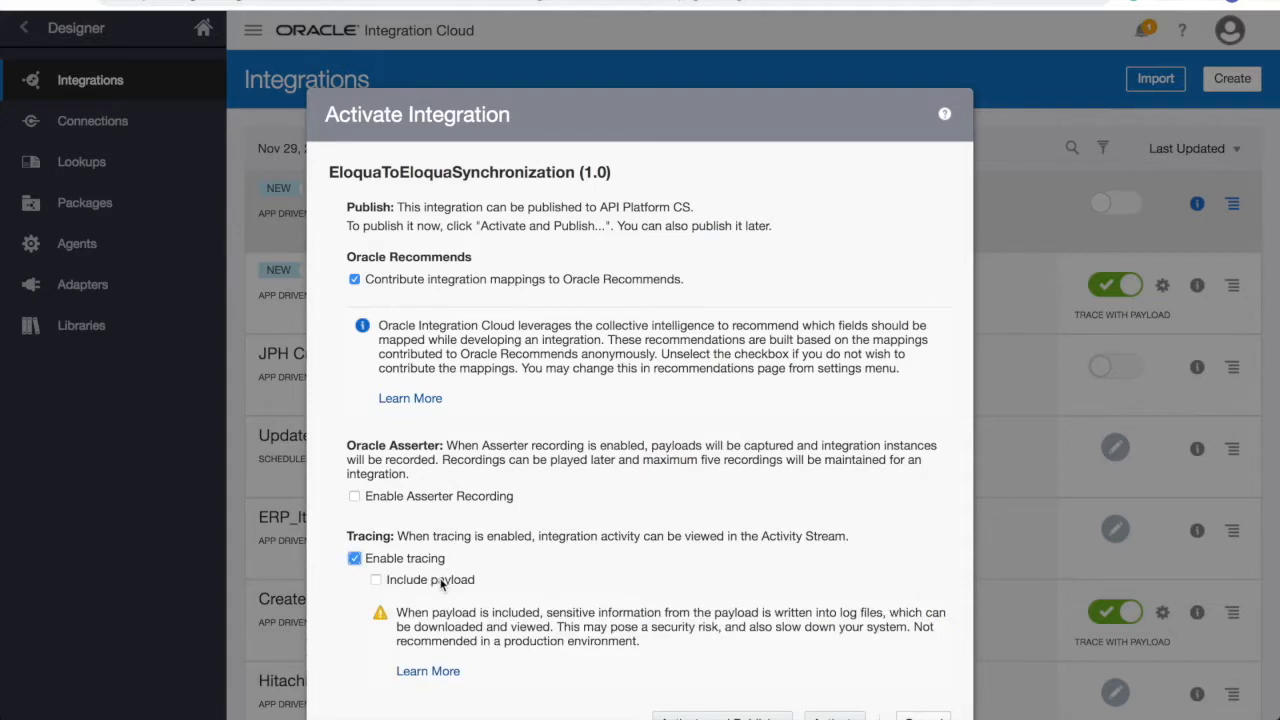
pyautogui.click(441, 582)
pyautogui.scroll(-3, 441, 584)
pyautogui.click(836, 572)
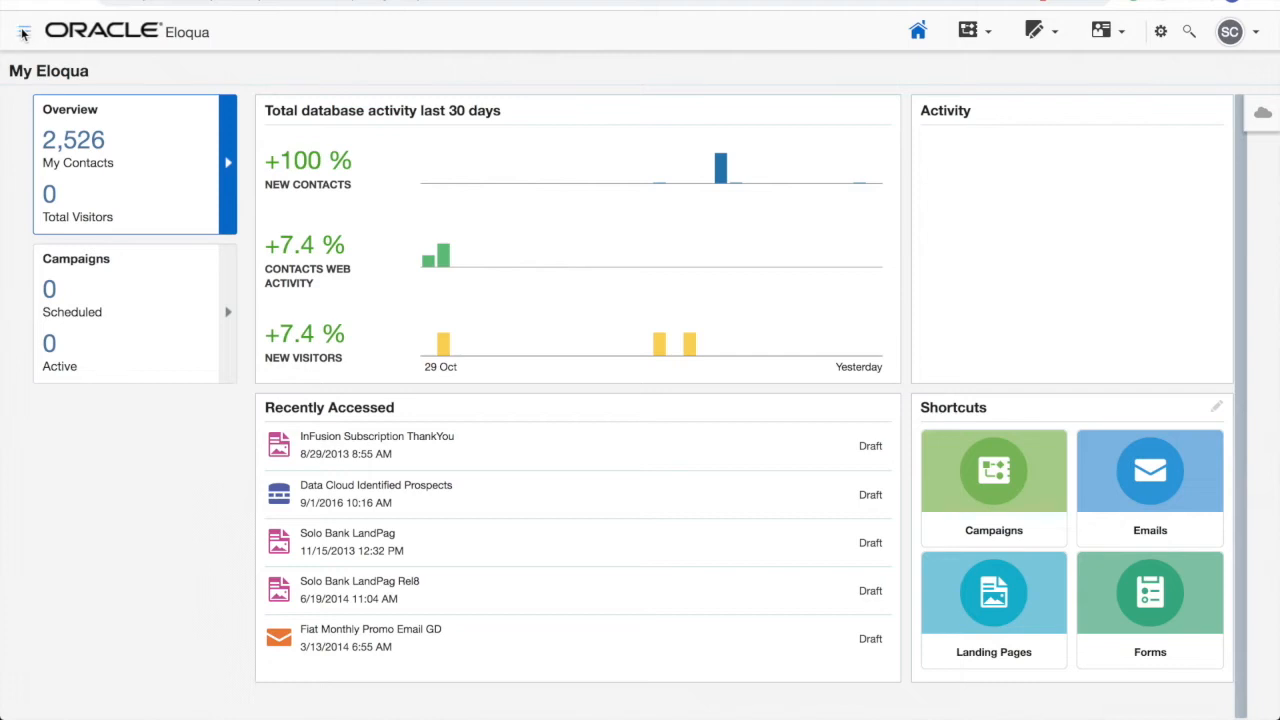
pyautogui.click(25, 35)
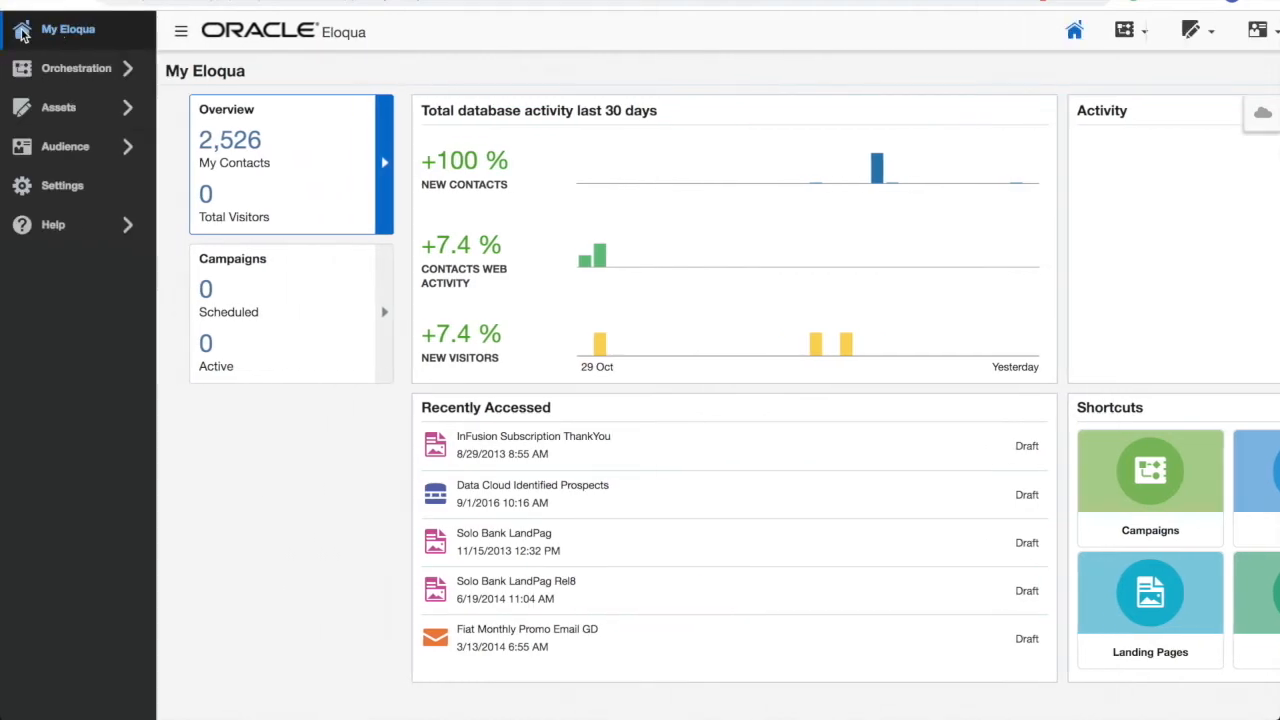
# - Search Contacts in the first Eloqua instance for the test contact and open its details
pyautogui.click(72, 148)
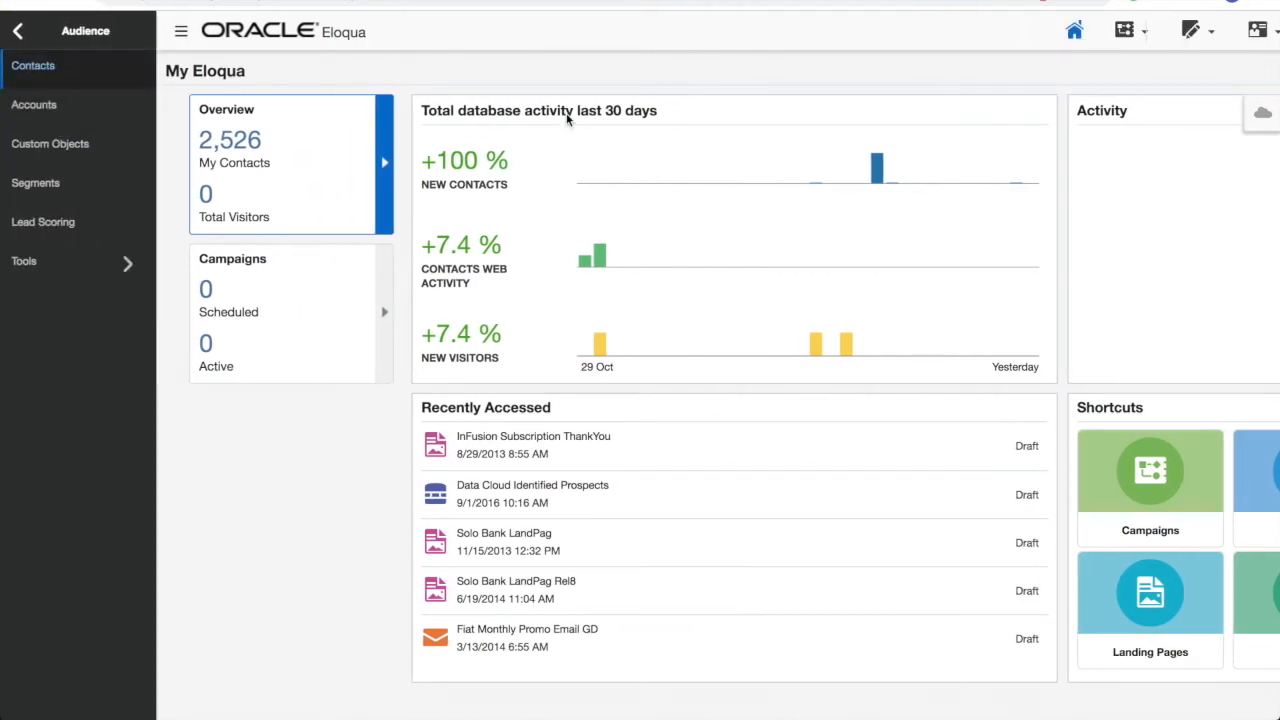
pyautogui.click(1014, 100)
pyautogui.write('jane')
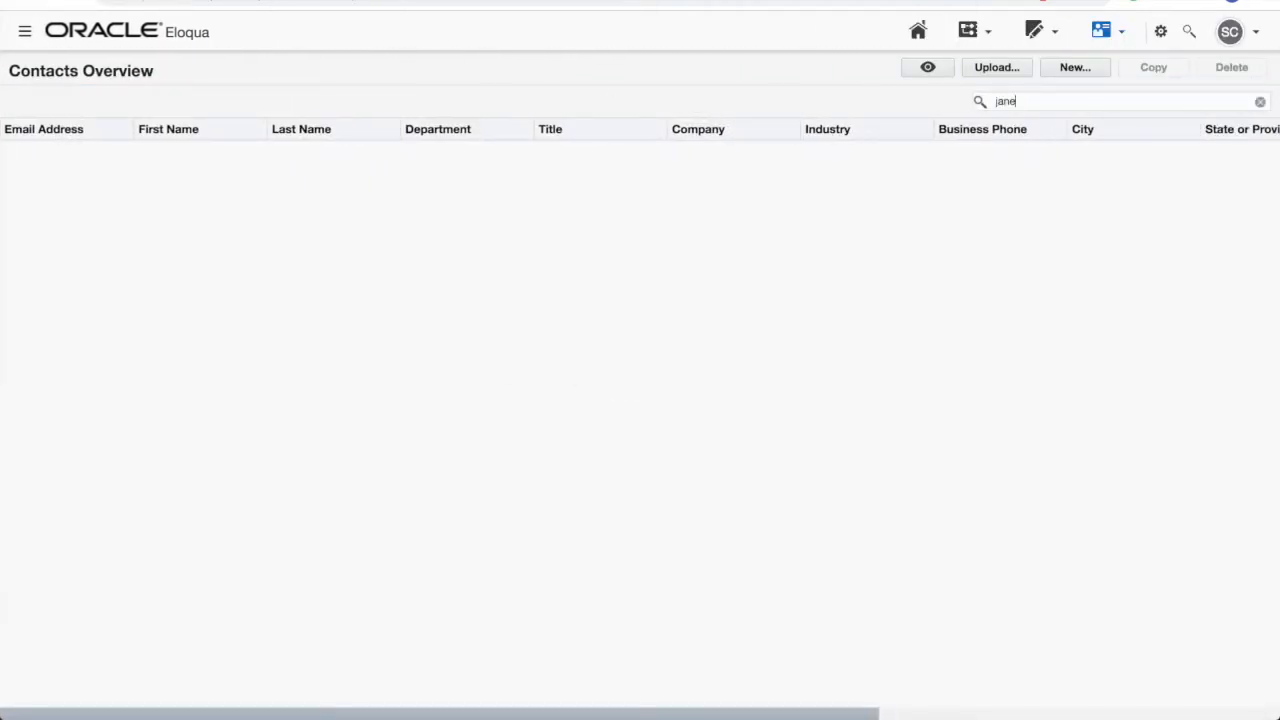
pyautogui.press('Return')
pyautogui.doubleClick(619, 462)
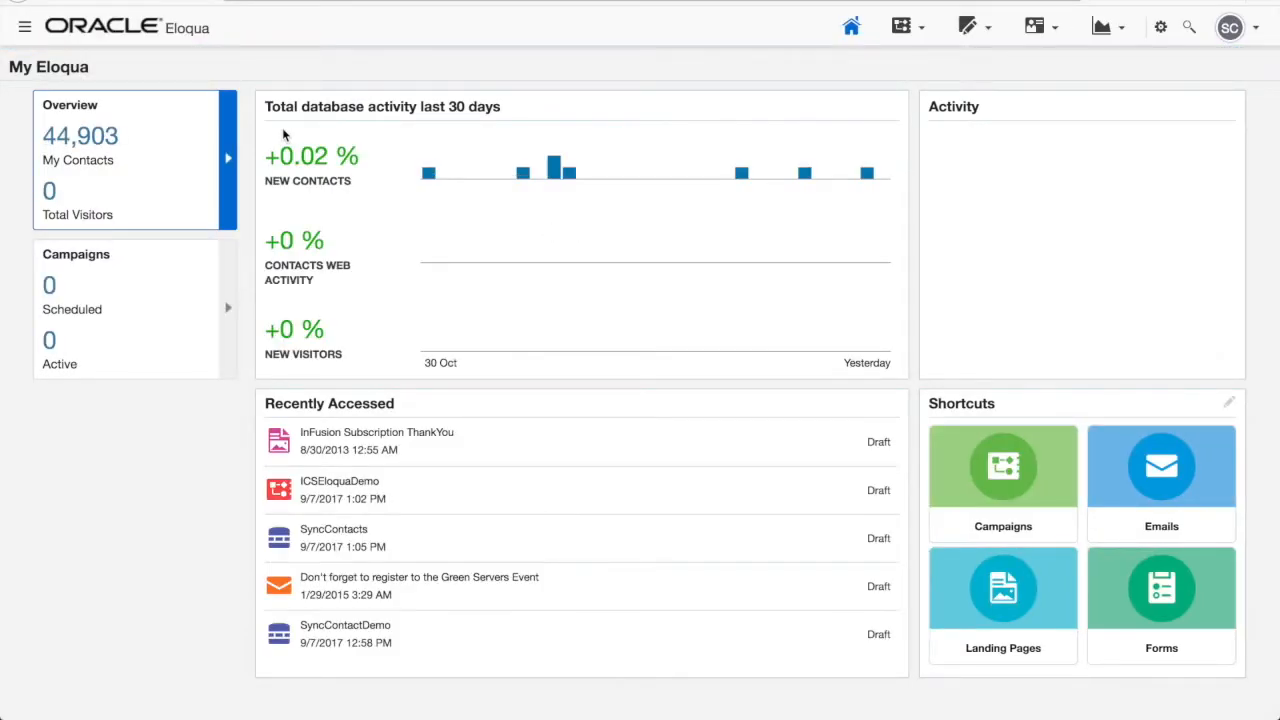
# - Find and open the same test contact in the second Eloqua instance
pyautogui.click(37, 27)
pyautogui.click(88, 78)
pyautogui.click(1007, 100)
pyautogui.write('jane')
pyautogui.press('Return')
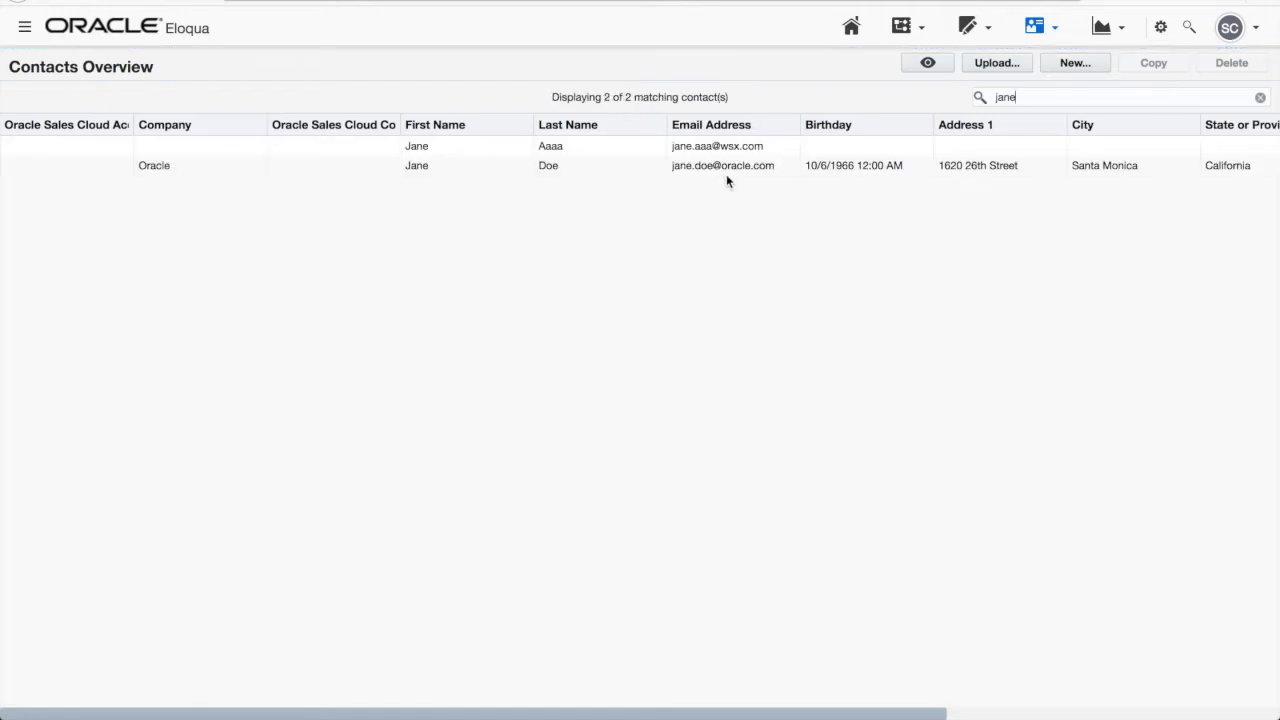
pyautogui.doubleClick(718, 165)
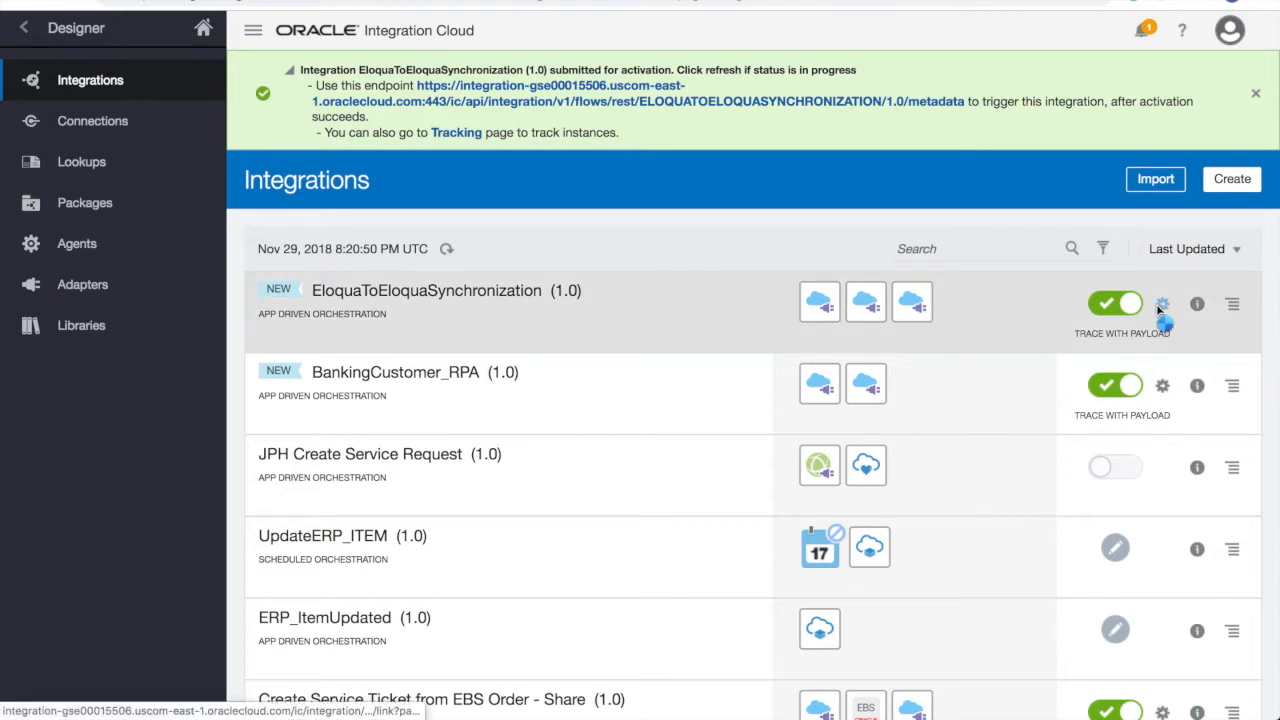
# - Copy the callIntegration endpoint URL and JSON request sample from the endpoint metadata page
pyautogui.click(1162, 305)
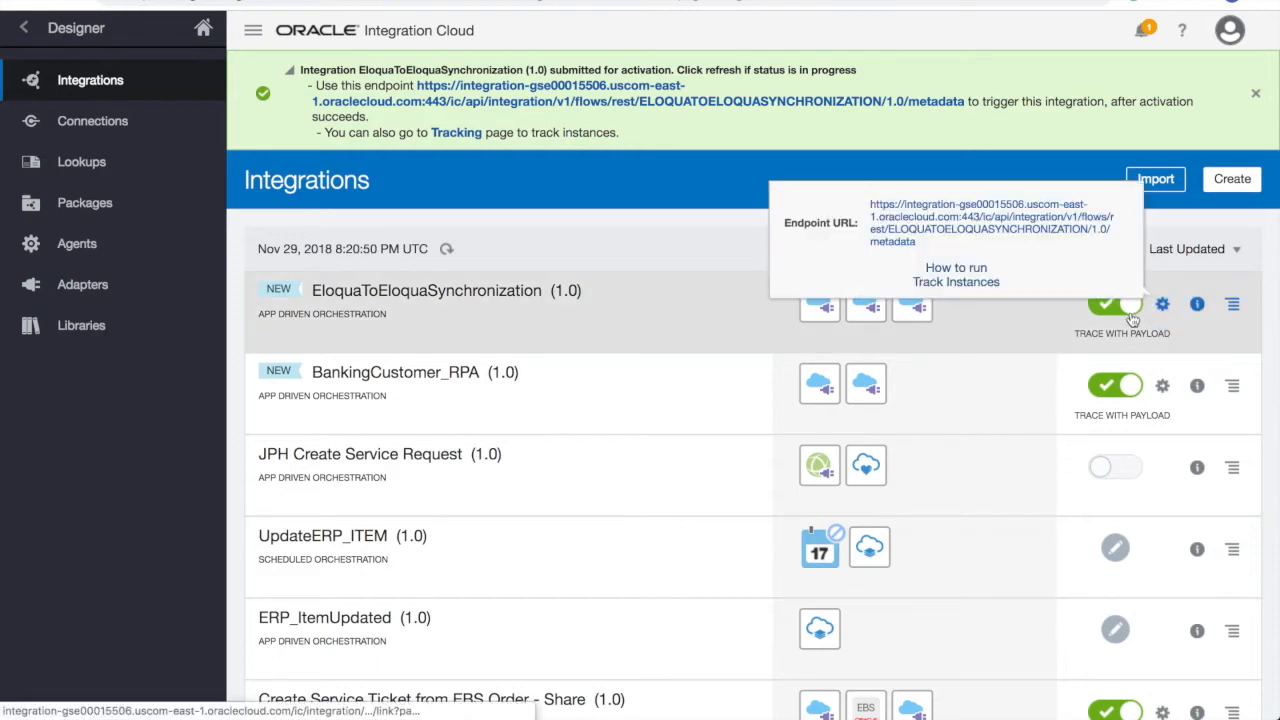
pyautogui.click(1049, 236)
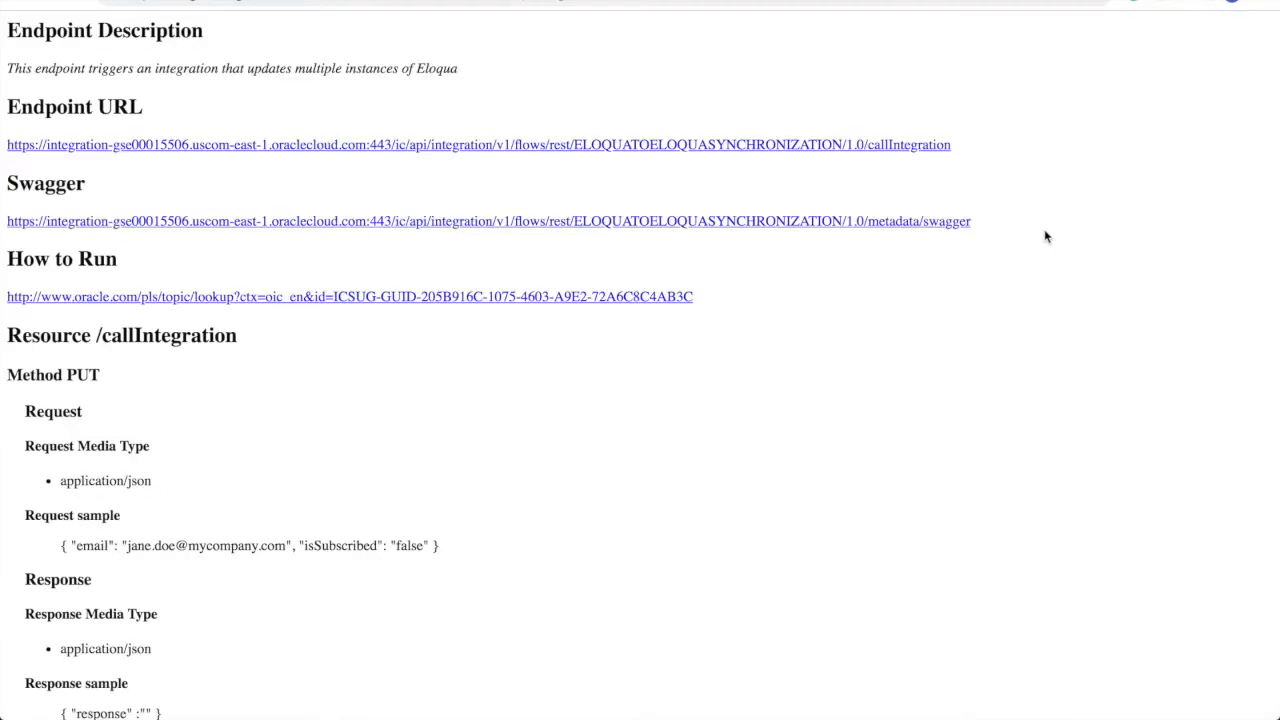
pyautogui.moveTo(958, 148); pyautogui.dragTo(8, 148)
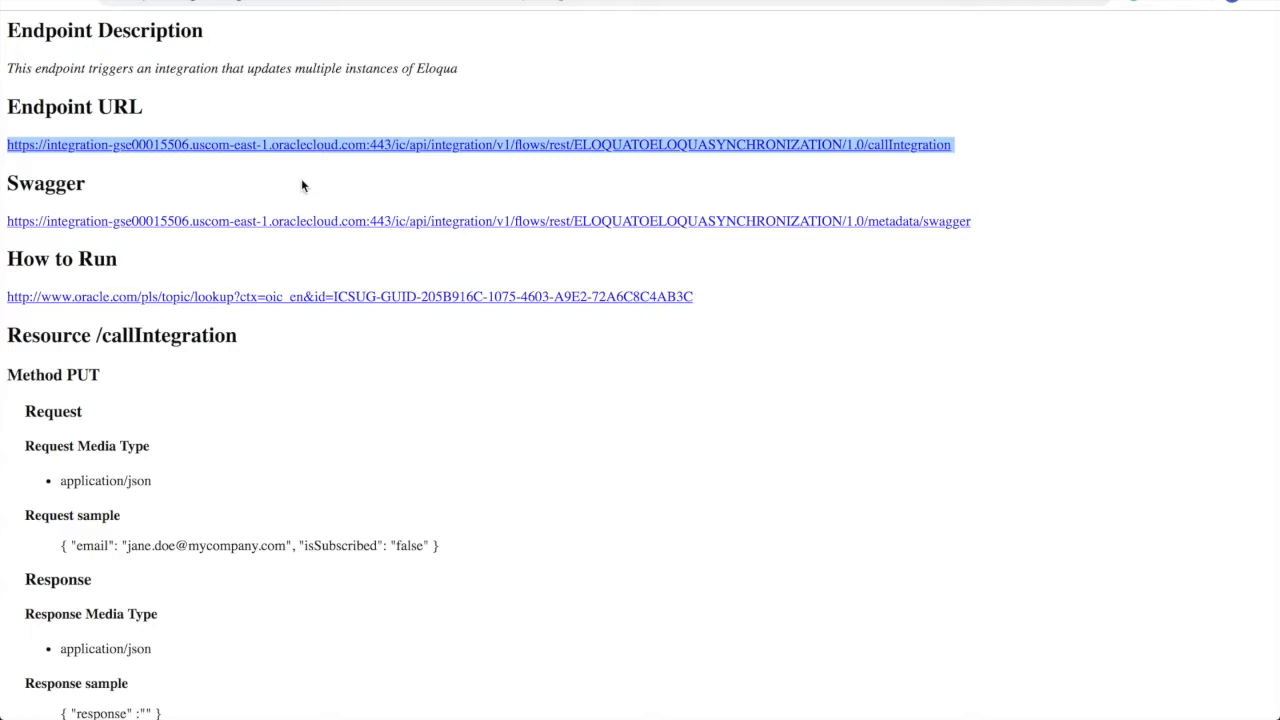
pyautogui.click(493, 507)
pyautogui.moveTo(443, 544); pyautogui.dragTo(62, 546)
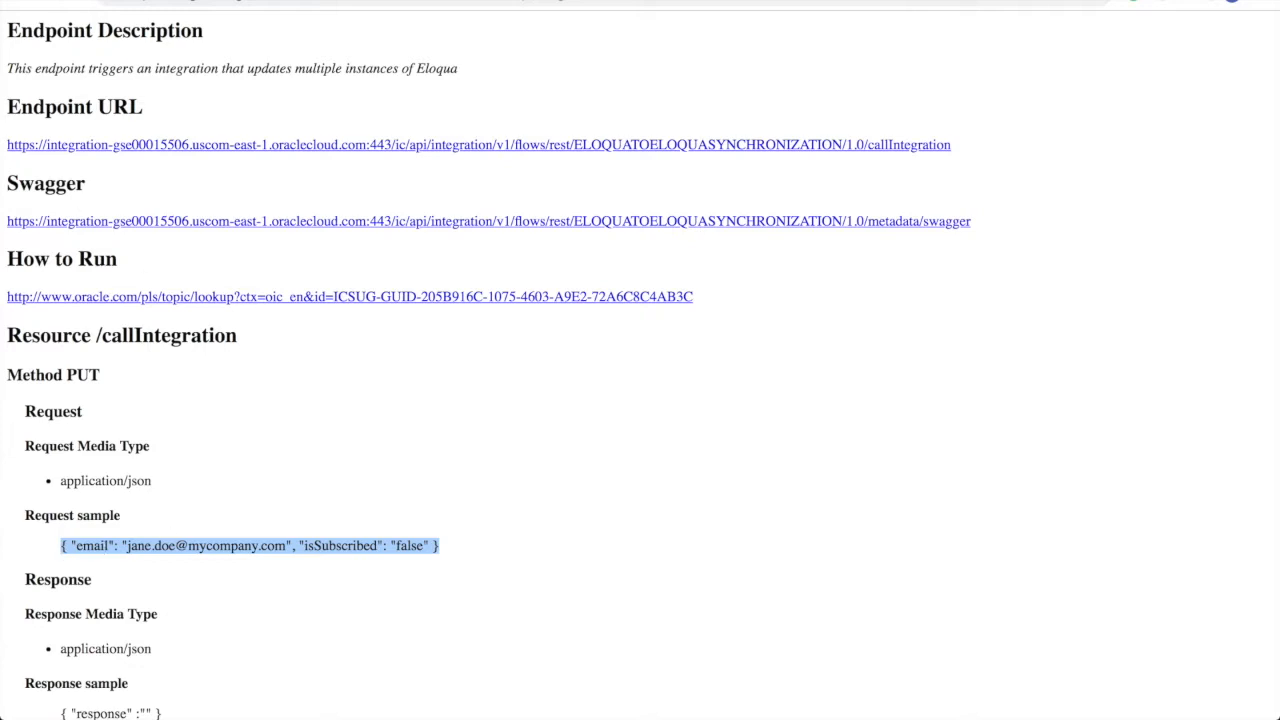
pyautogui.moveTo(2, 140); pyautogui.dragTo(772, 19)
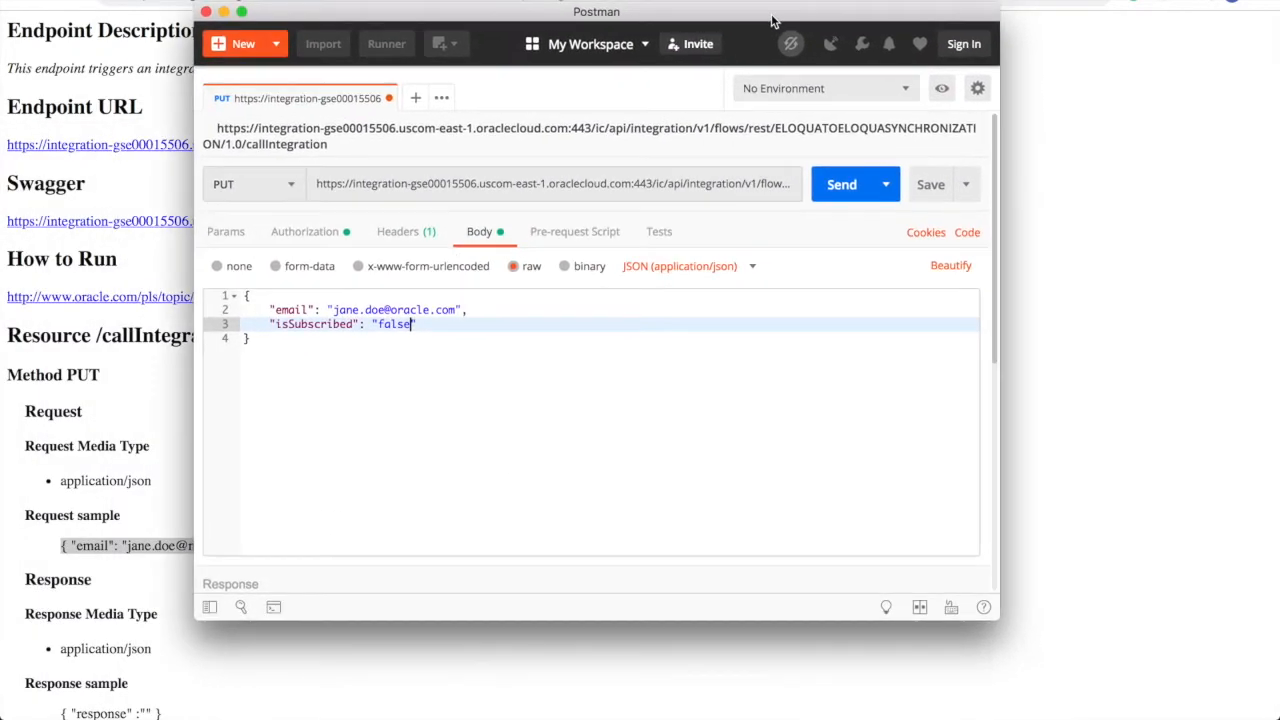
# - Send the PUT request with isSubscribed false and confirm the 200 OK preferences-updated response
pyautogui.click(872, 345)
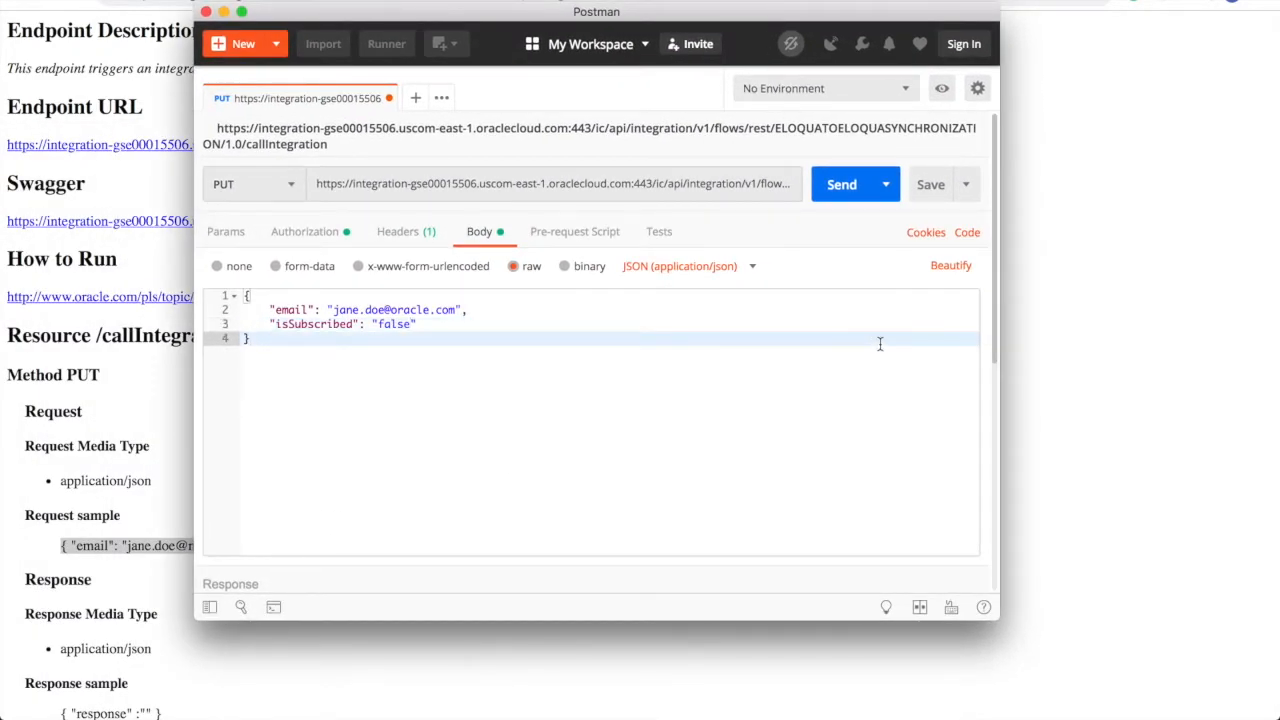
pyautogui.click(847, 196)
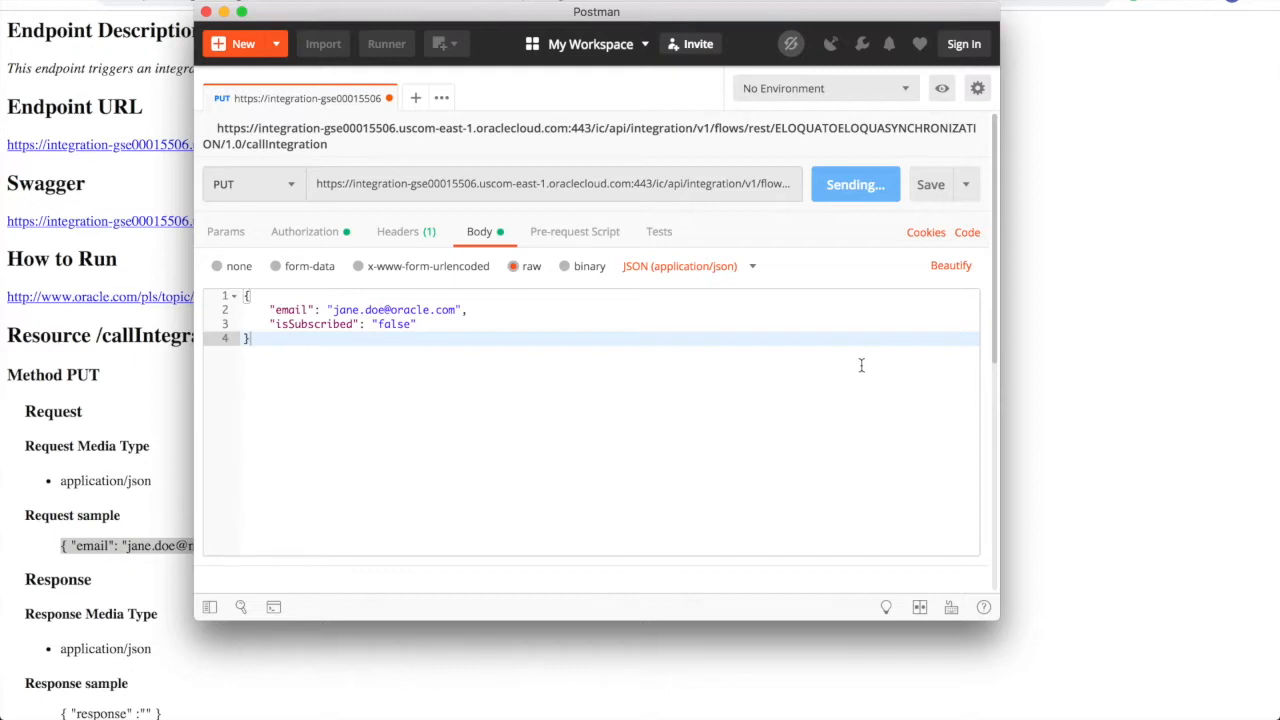
pyautogui.scroll(-5, 861, 365)
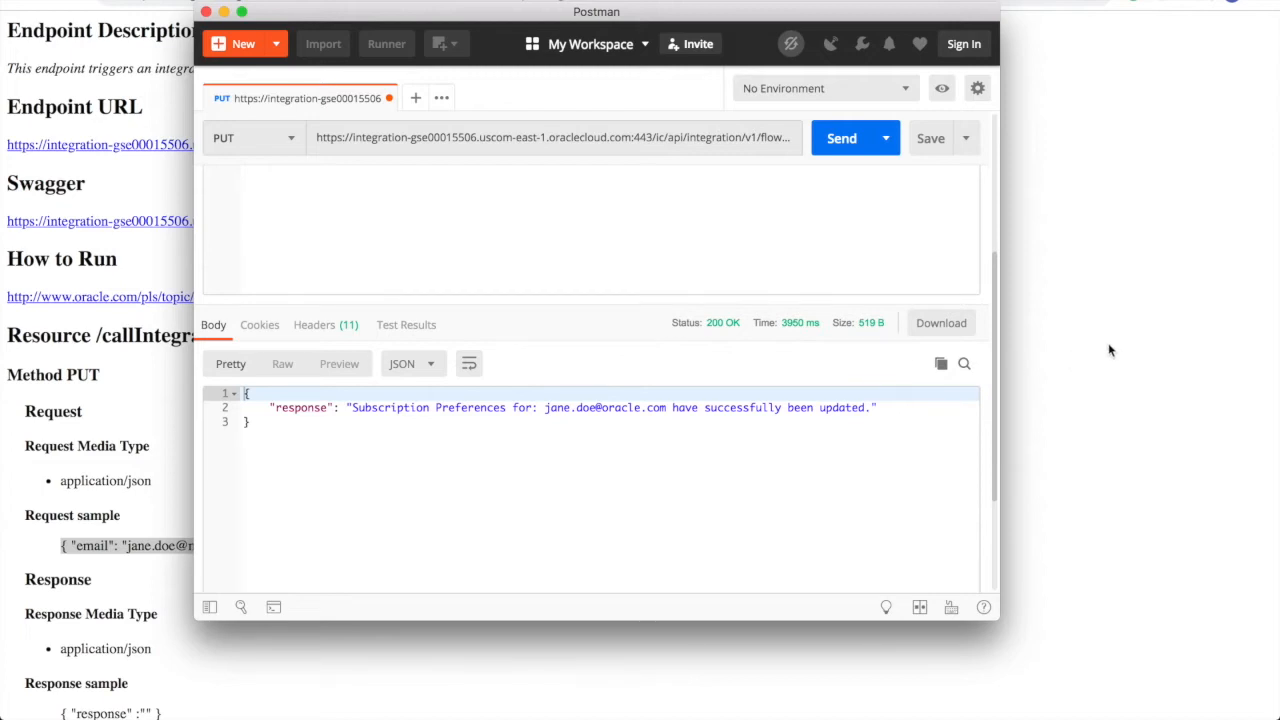
pyautogui.hotkey('ctrl', 'Right')
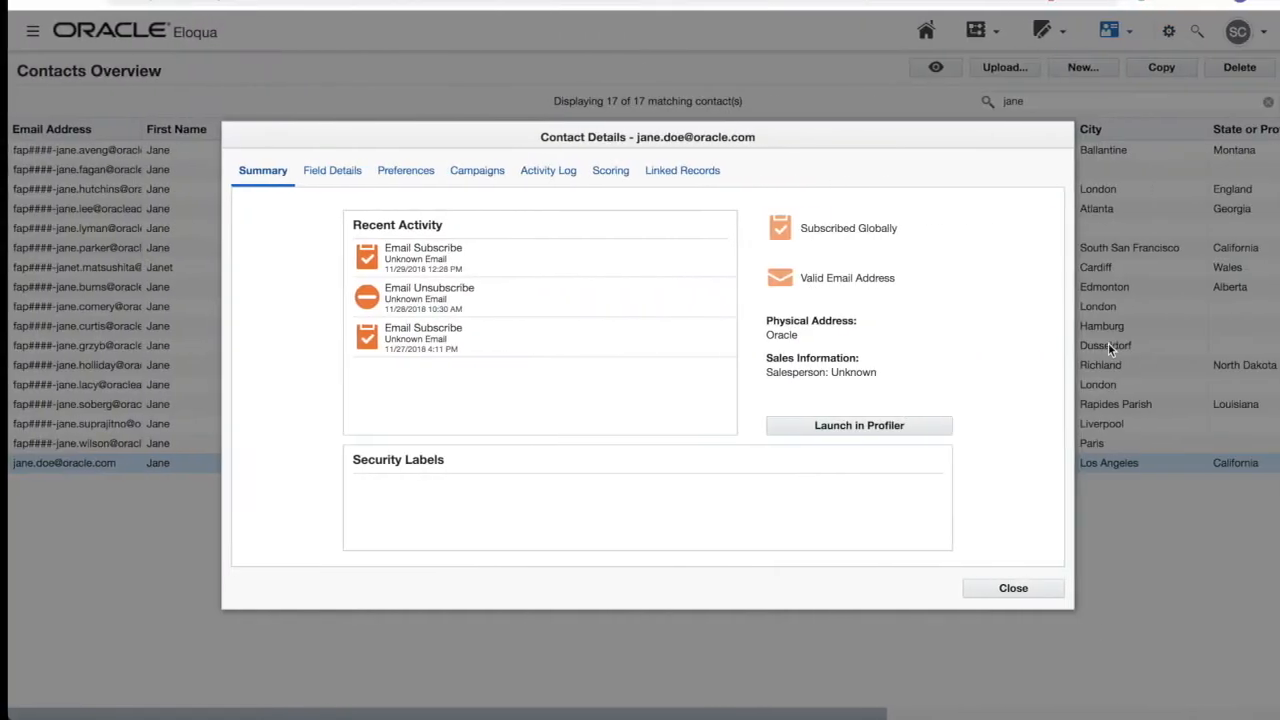
# - Reopen the test contact's details in each Eloqua instance to check its Unsubscribed Globally status
pyautogui.click(1005, 588)
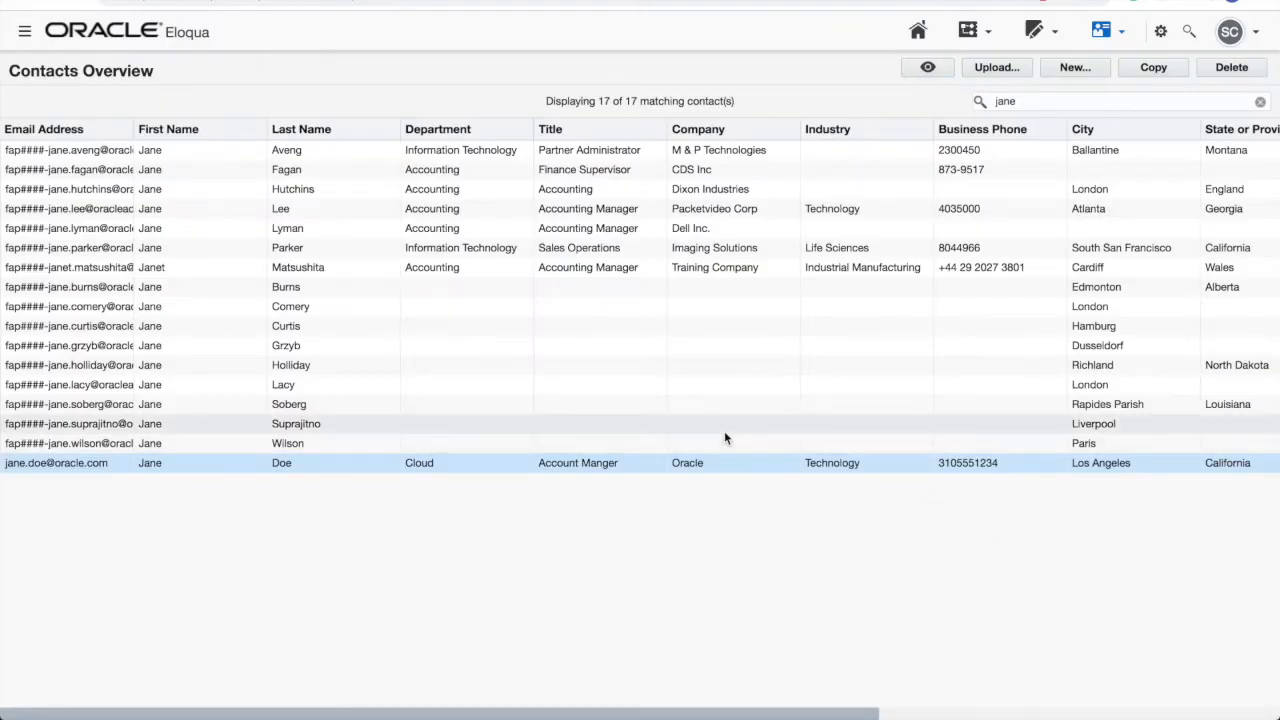
pyautogui.doubleClick(724, 467)
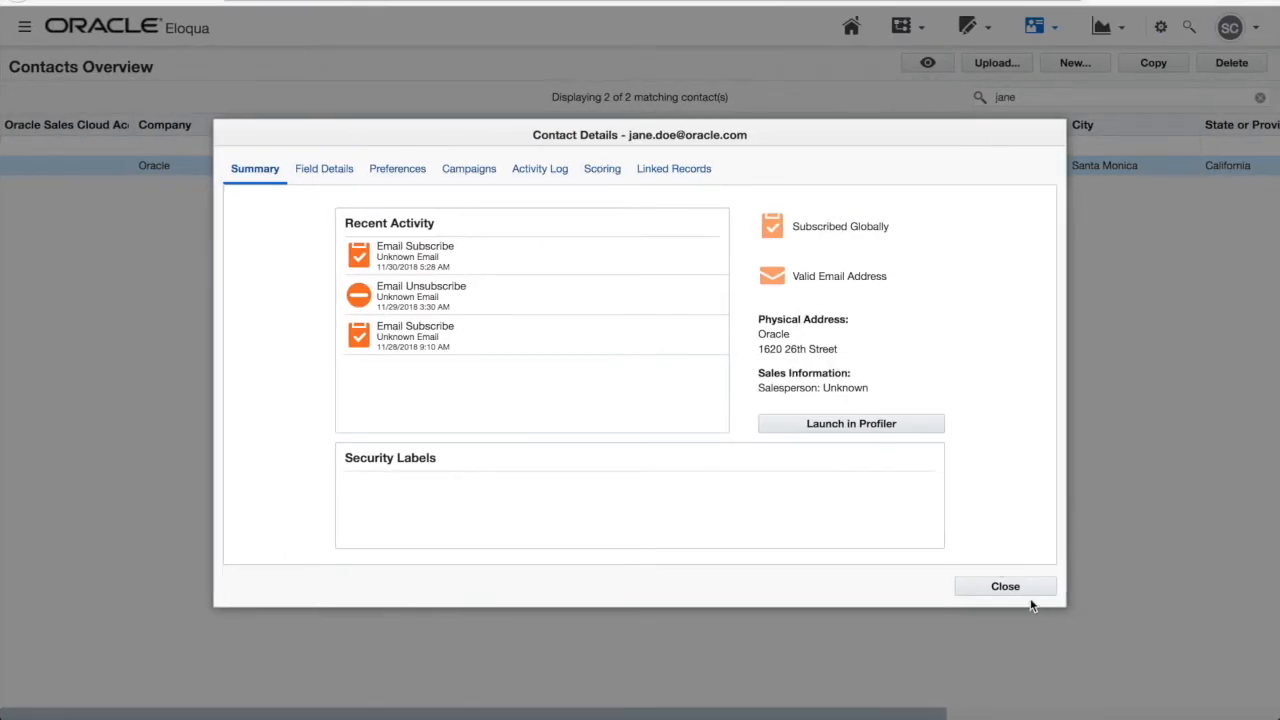
pyautogui.click(1028, 589)
pyautogui.doubleClick(689, 170)
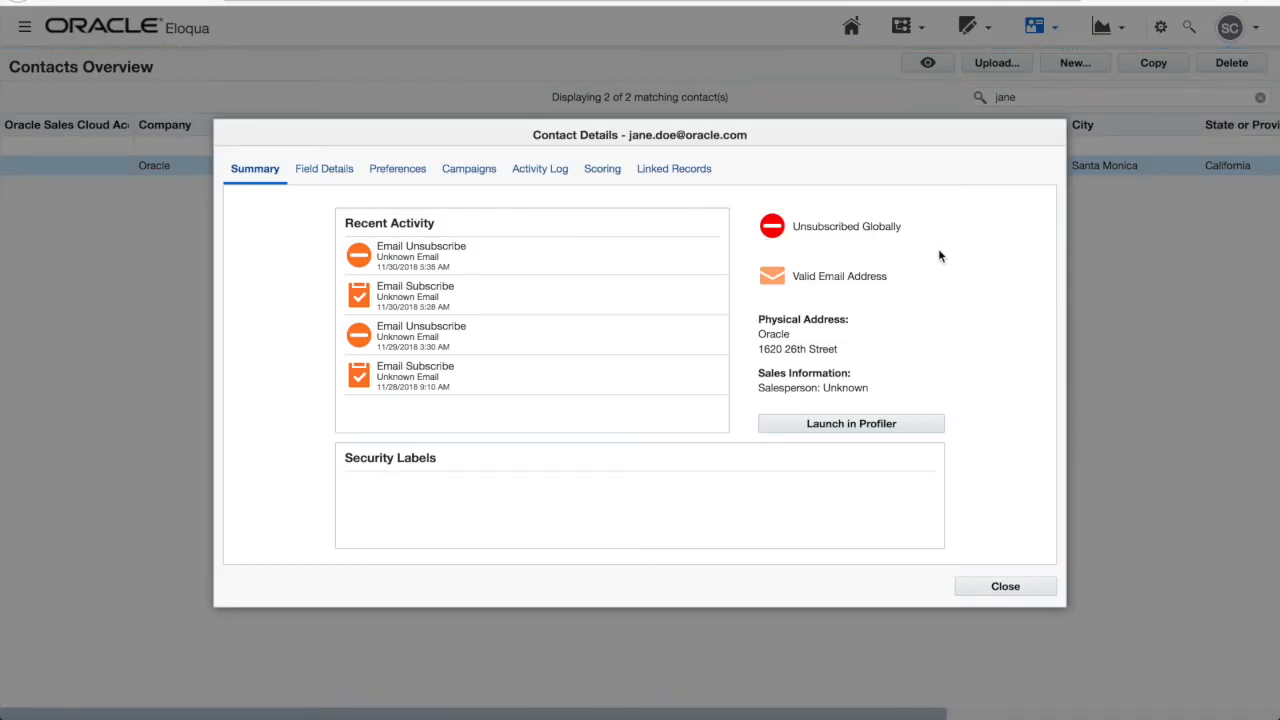
pyautogui.click(1025, 588)
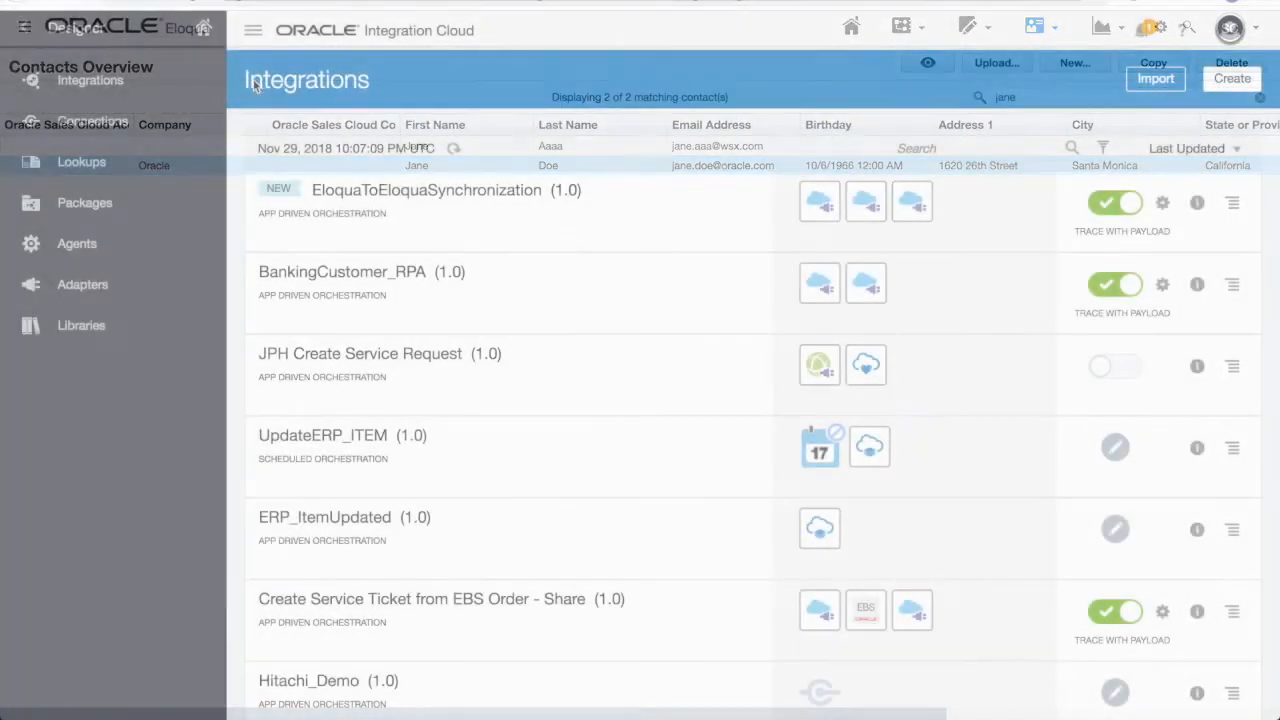
# - From Monitoring > Tracking, open the completed EloquaToEloquaSynchronization run 13200052 and its actions menu
pyautogui.click(25, 28)
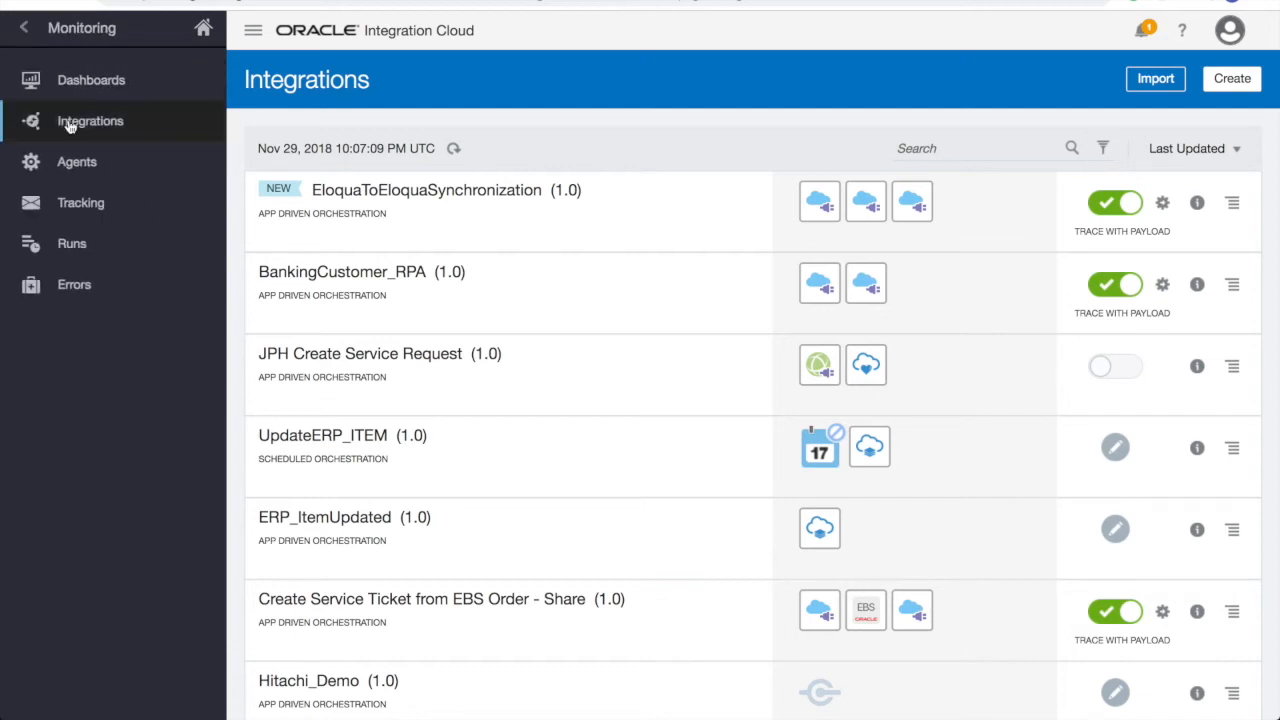
pyautogui.click(157, 220)
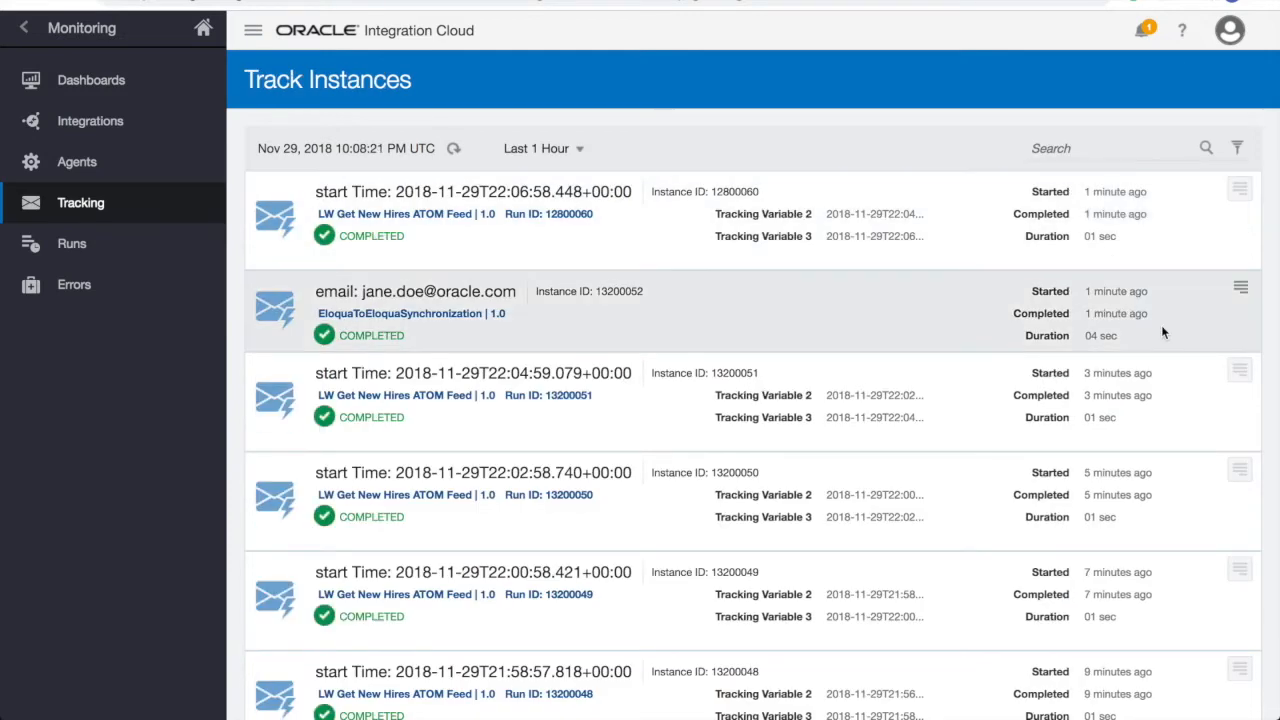
pyautogui.click(1171, 335)
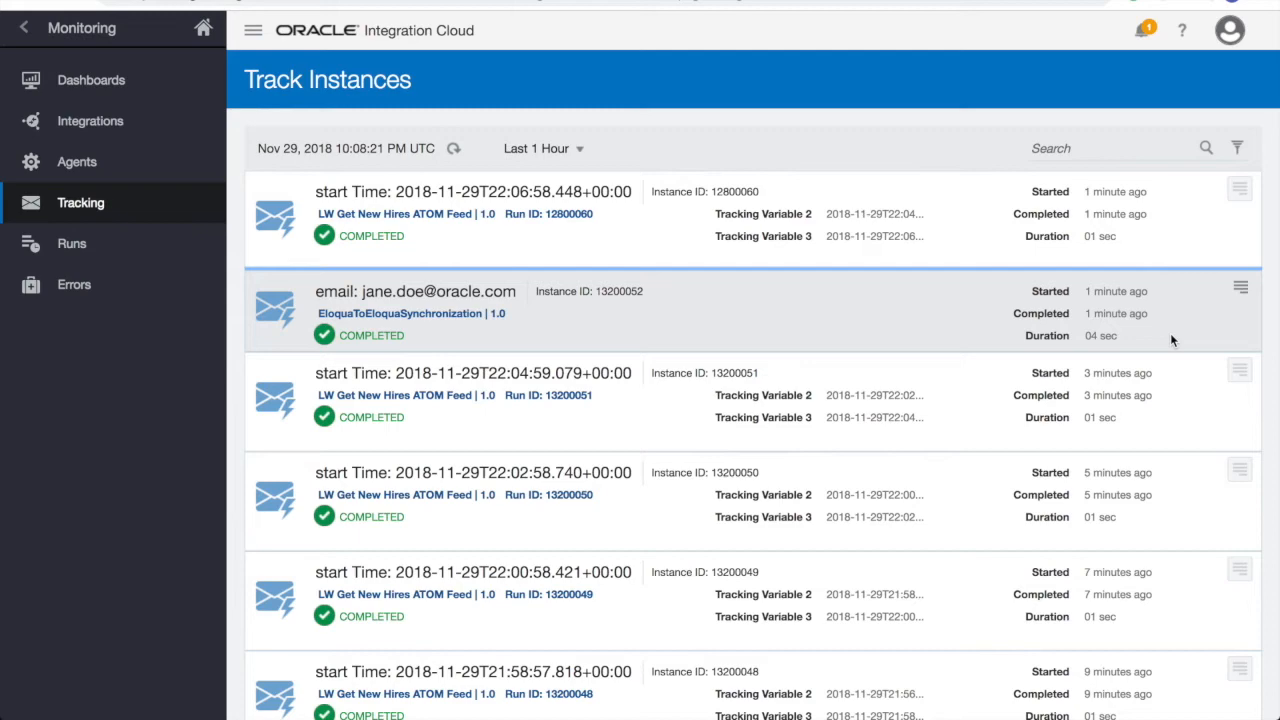
pyautogui.click(493, 293)
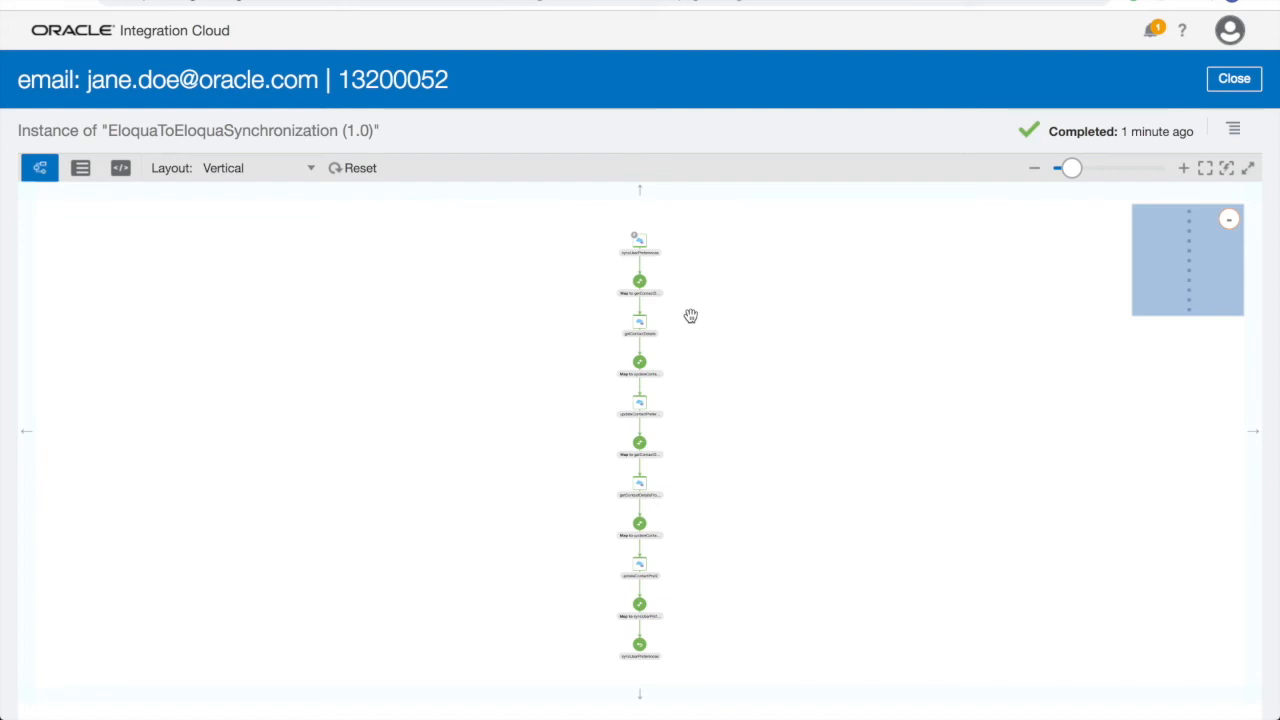
pyautogui.click(1234, 131)
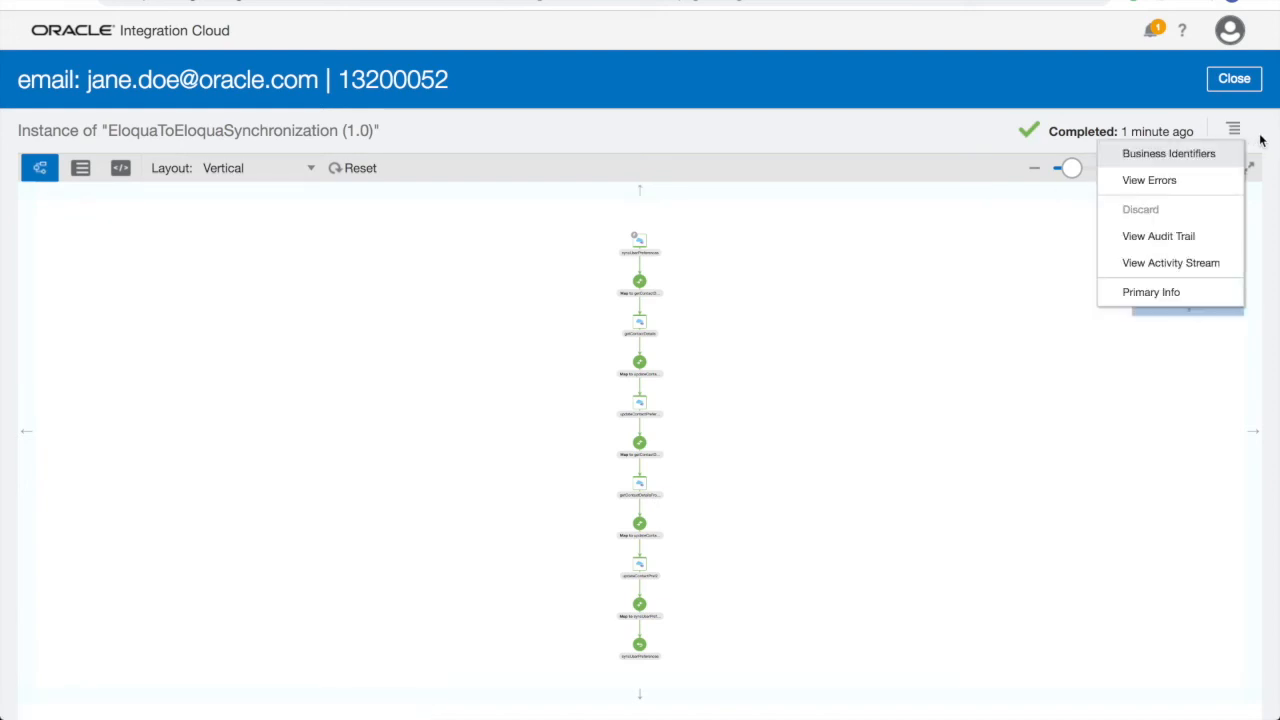